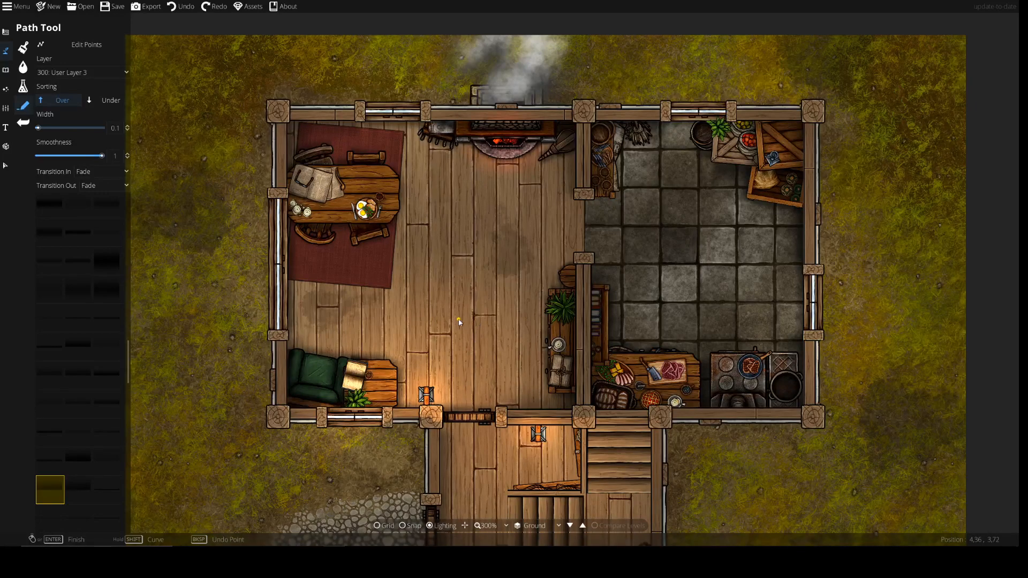
Switch to the Select tool and examine the shading along the kitchen's walls, counters and storage crates
{"action": "scroll", "coordinate": [656, 324], "scroll_direction": "up", "scroll_amount": 3}
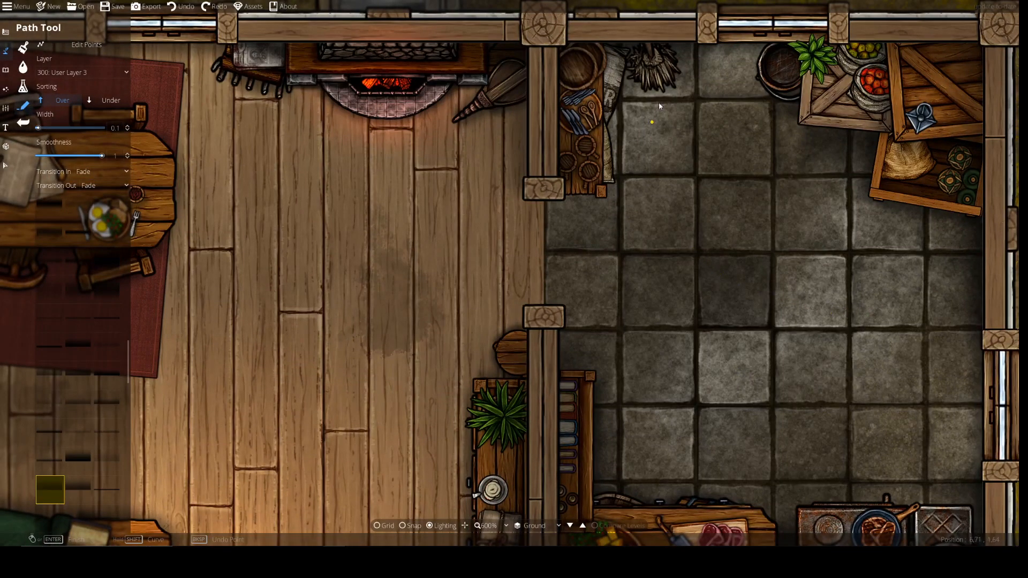
{"action": "left_click_drag", "start_coordinate": [644, 413], "coordinate": [628, 265]}
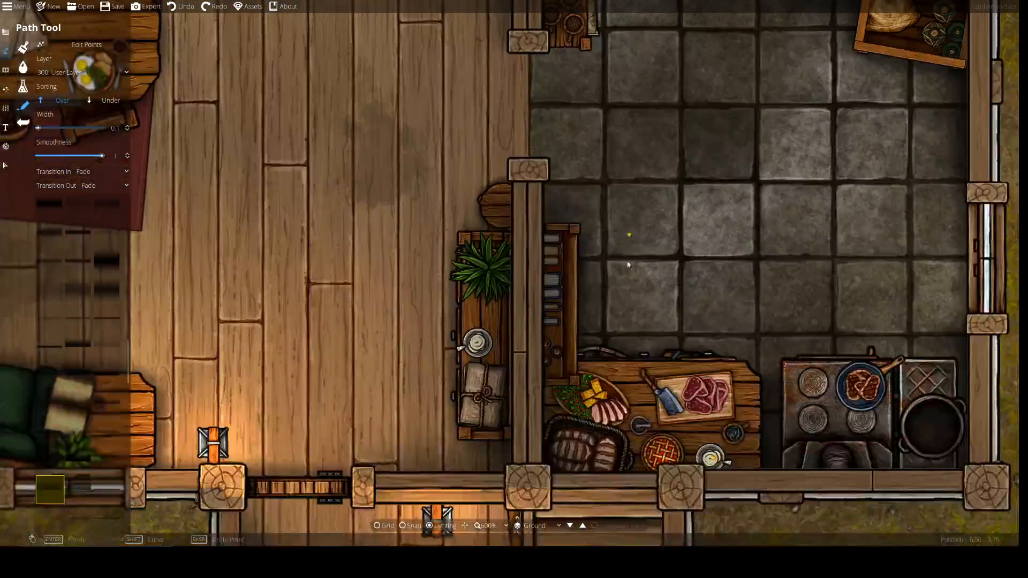
{"action": "left_click_drag", "start_coordinate": [443, 267], "coordinate": [516, 192]}
{"action": "left_click", "coordinate": [6, 165]}
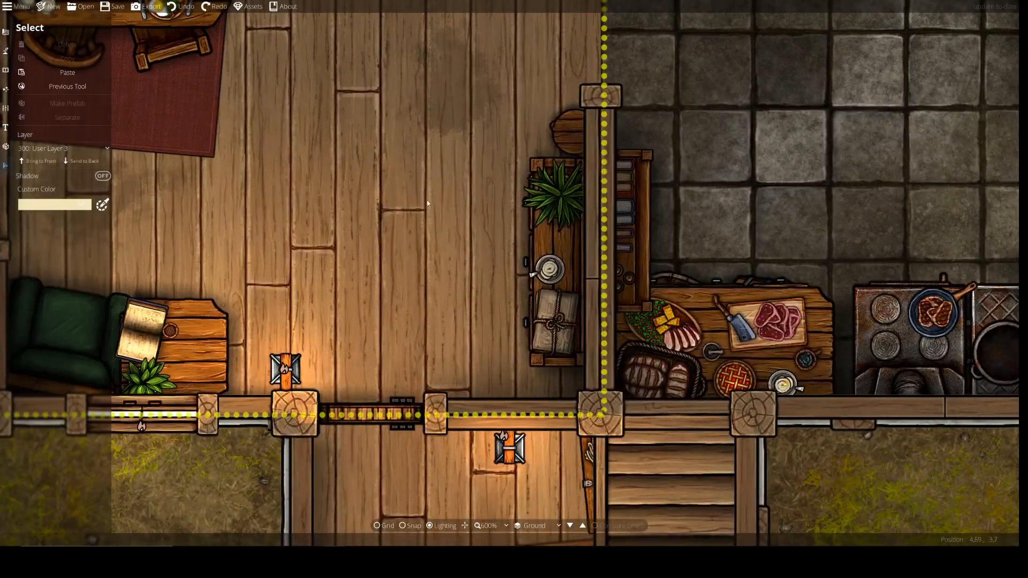
{"action": "left_click_drag", "start_coordinate": [810, 160], "coordinate": [619, 194]}
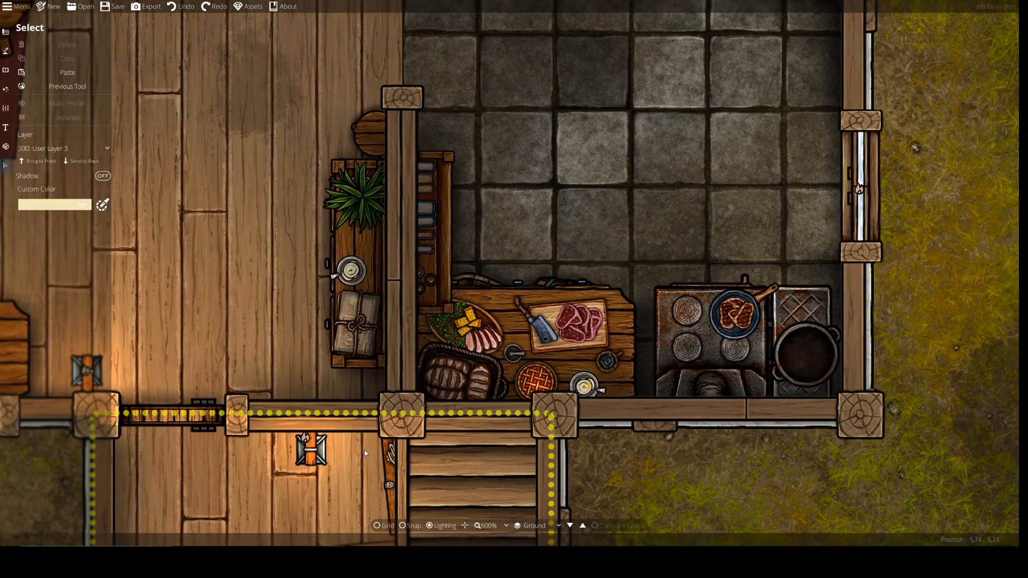
{"action": "left_click_drag", "start_coordinate": [804, 204], "coordinate": [806, 477]}
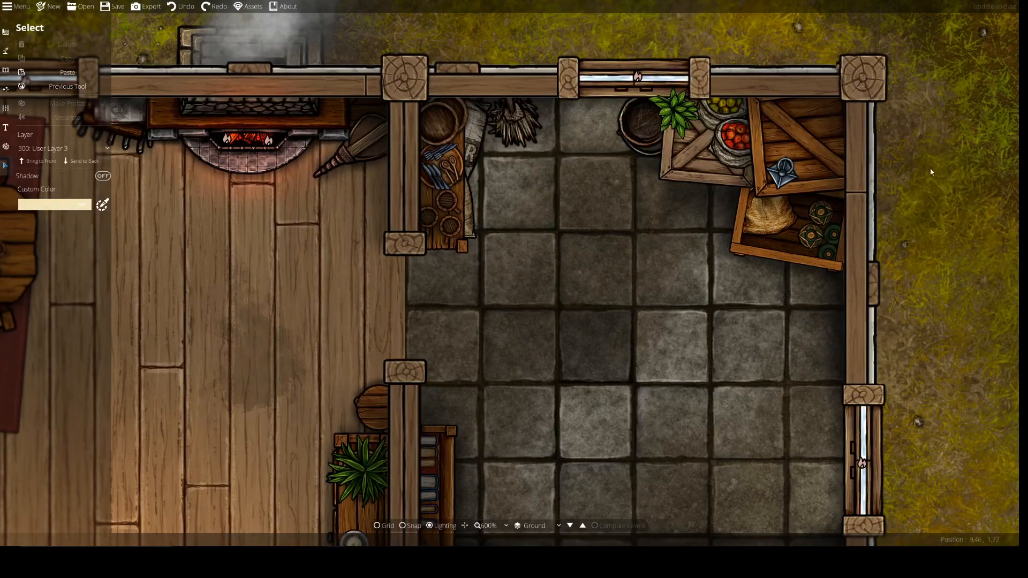
{"action": "left_click_drag", "start_coordinate": [598, 272], "coordinate": [604, 117]}
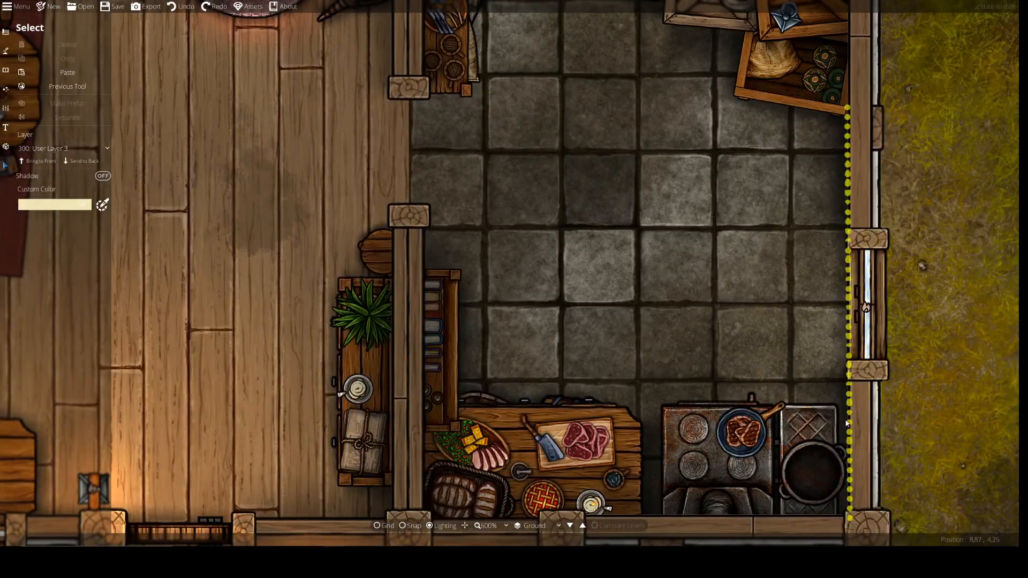
{"action": "left_click_drag", "start_coordinate": [858, 167], "coordinate": [818, 221]}
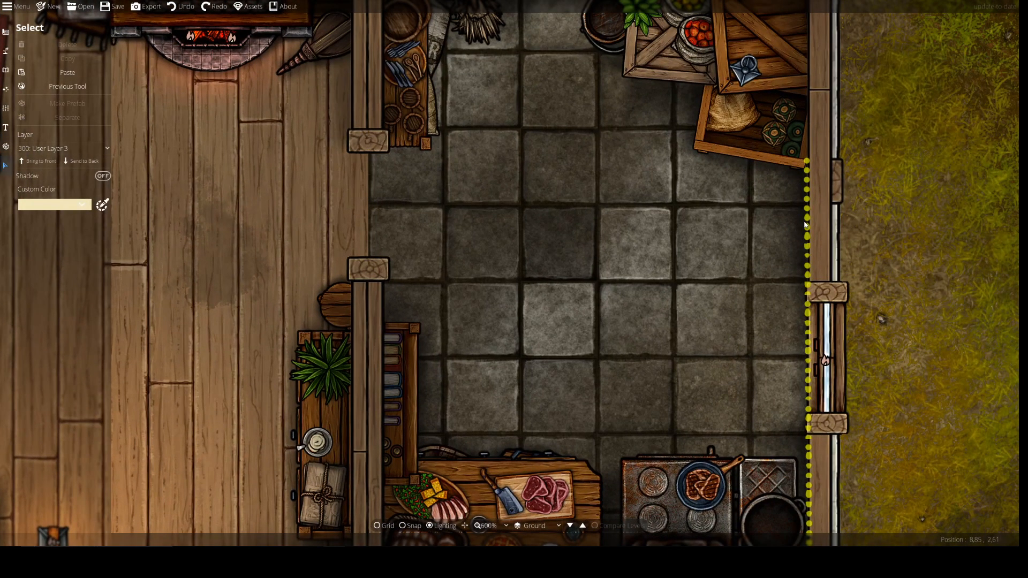
{"action": "left_click_drag", "start_coordinate": [554, 257], "coordinate": [1014, 174]}
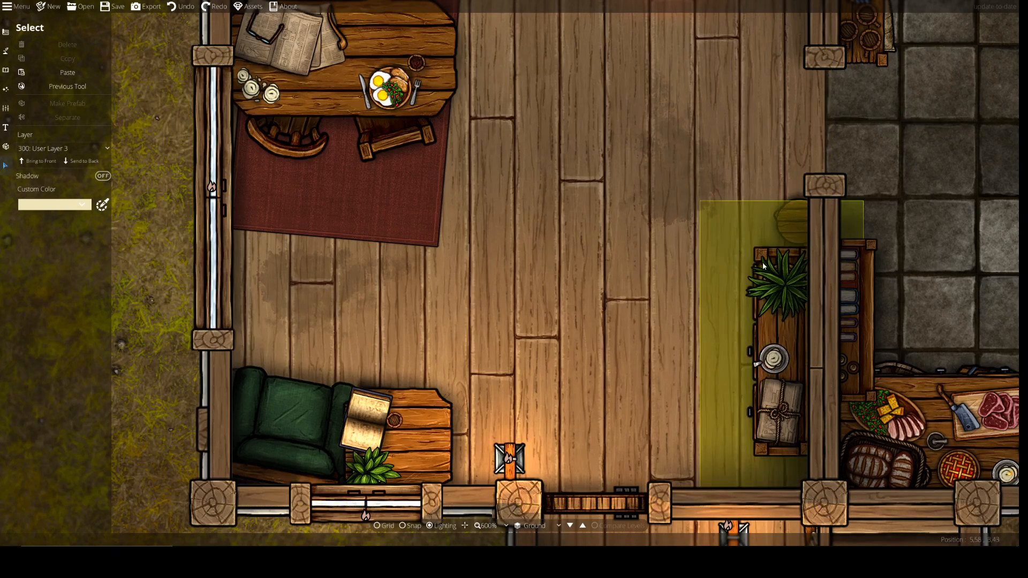
Examine the living room's shading around the wall sideboard, dining table, rug, fireplace and armchair
{"action": "scroll", "coordinate": [794, 263], "scroll_direction": "up", "scroll_amount": 2}
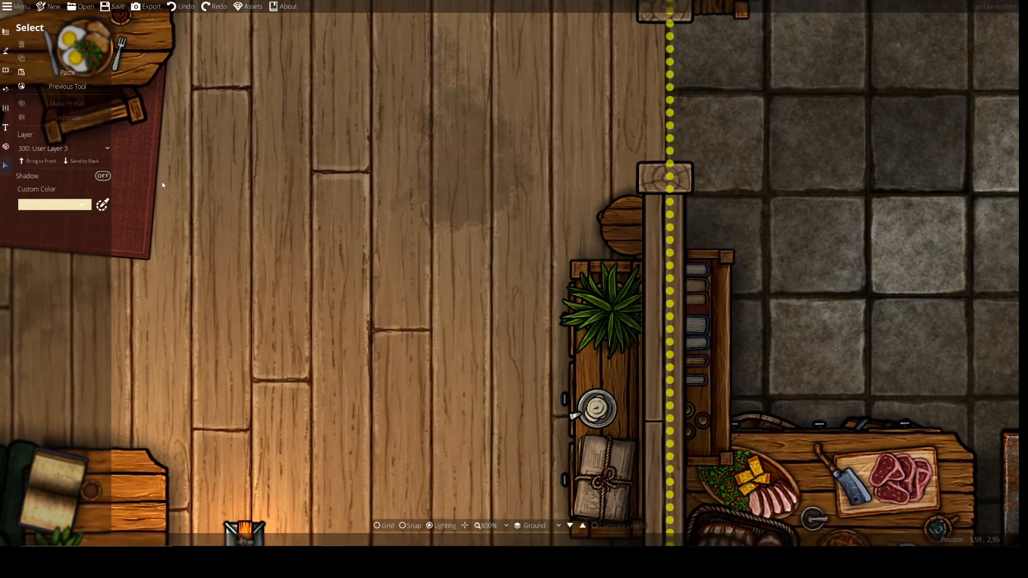
{"action": "left_click_drag", "start_coordinate": [288, 227], "coordinate": [445, 417]}
{"action": "left_click_drag", "start_coordinate": [411, 204], "coordinate": [500, 355]}
{"action": "left_click_drag", "start_coordinate": [608, 396], "coordinate": [610, 277]}
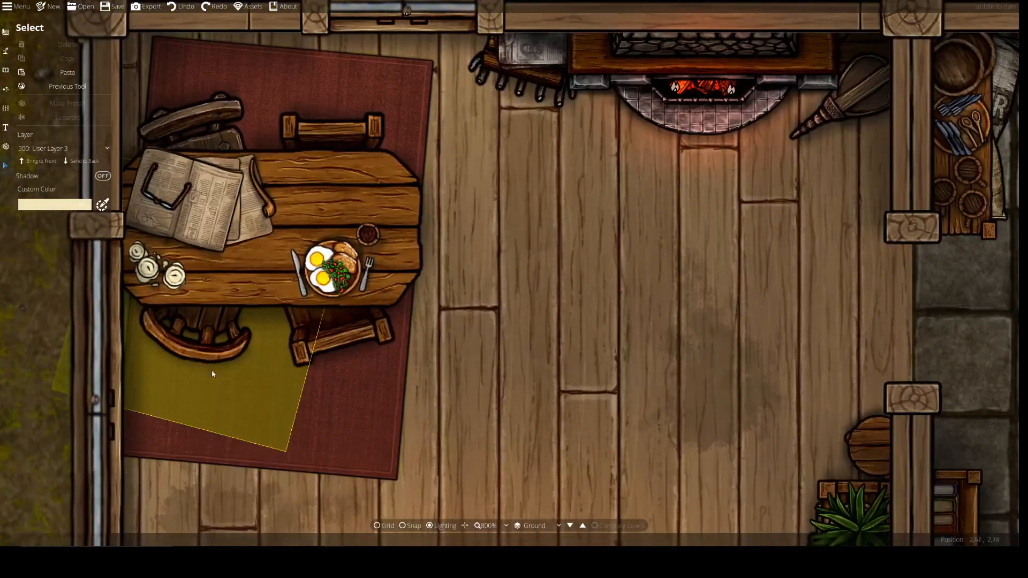
{"action": "left_click_drag", "start_coordinate": [441, 360], "coordinate": [477, 436]}
{"action": "left_click_drag", "start_coordinate": [627, 312], "coordinate": [609, 345]}
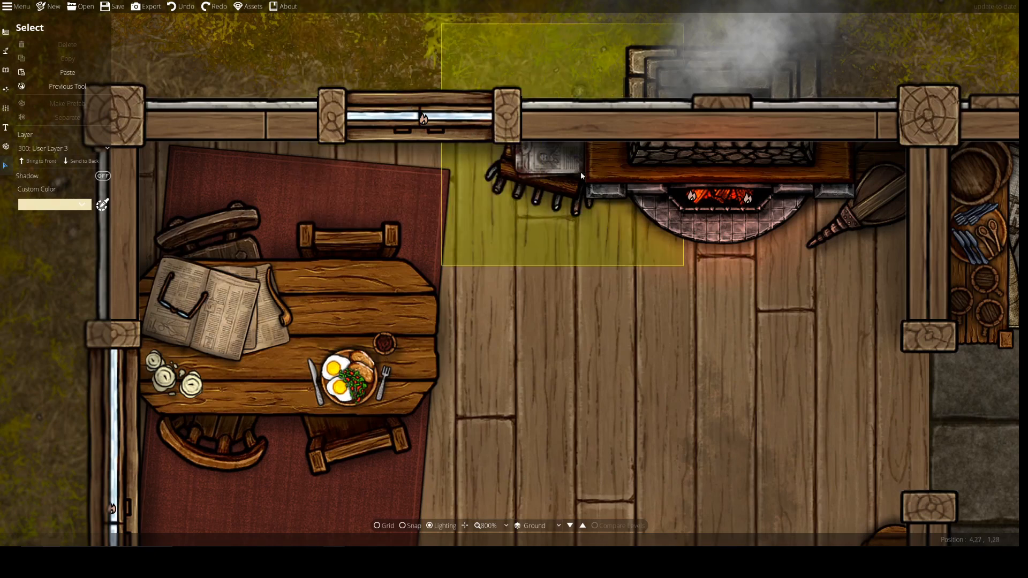
{"action": "left_click_drag", "start_coordinate": [806, 225], "coordinate": [632, 219]}
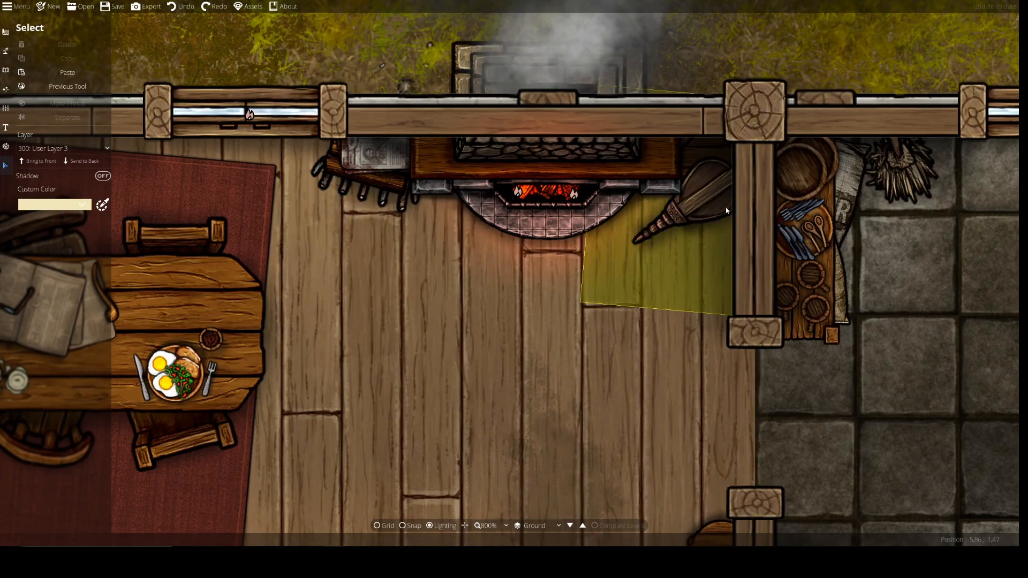
{"action": "left_click_drag", "start_coordinate": [322, 439], "coordinate": [537, 213]}
{"action": "left_click_drag", "start_coordinate": [506, 364], "coordinate": [443, 74]}
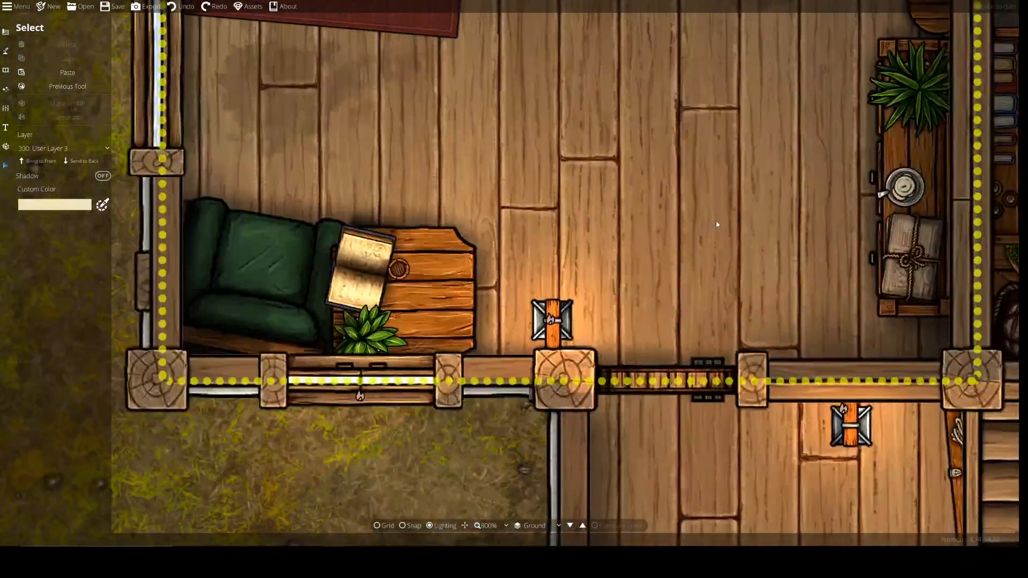
Inspect the kitchen up close, including the crates, utensil table, bookshelf, food counter and stove
{"action": "left_click_drag", "start_coordinate": [696, 199], "coordinate": [212, 180]}
{"action": "left_click_drag", "start_coordinate": [669, 147], "coordinate": [400, 342]}
{"action": "scroll", "coordinate": [303, 160], "scroll_direction": "down", "scroll_amount": 1}
{"action": "left_click_drag", "start_coordinate": [329, 257], "coordinate": [326, 428]}
{"action": "left_click_drag", "start_coordinate": [357, 313], "coordinate": [407, 346]}
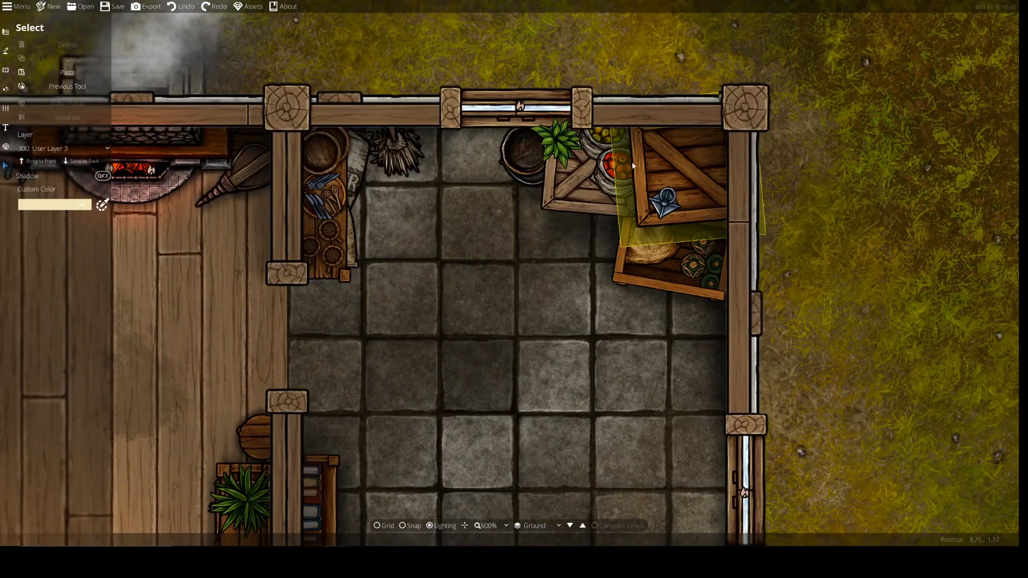
{"action": "scroll", "coordinate": [610, 225], "scroll_direction": "up", "scroll_amount": 2}
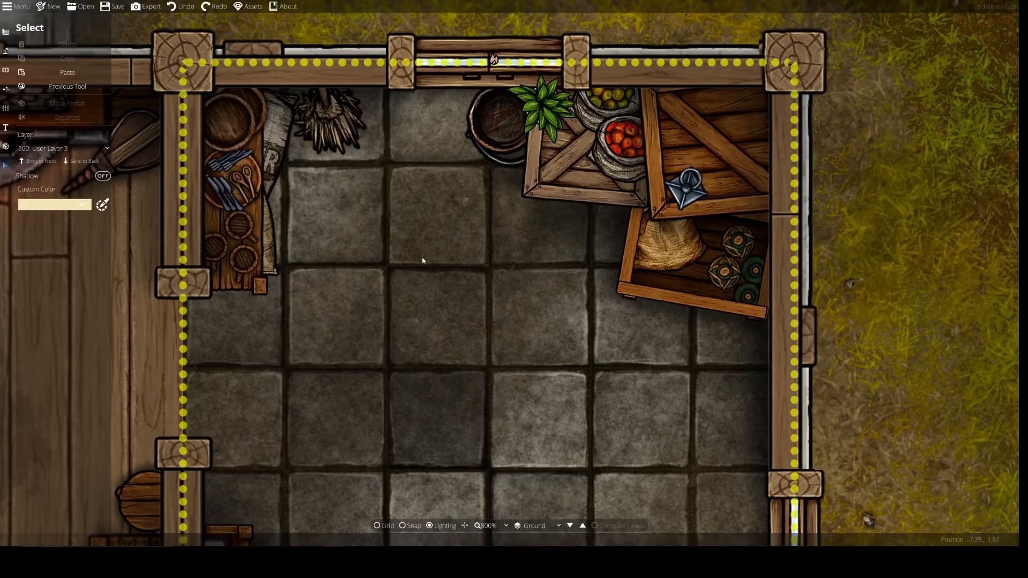
{"action": "left_click_drag", "start_coordinate": [391, 255], "coordinate": [408, 132]}
{"action": "left_click_drag", "start_coordinate": [346, 289], "coordinate": [415, 142]}
{"action": "left_click_drag", "start_coordinate": [522, 282], "coordinate": [531, 163]}
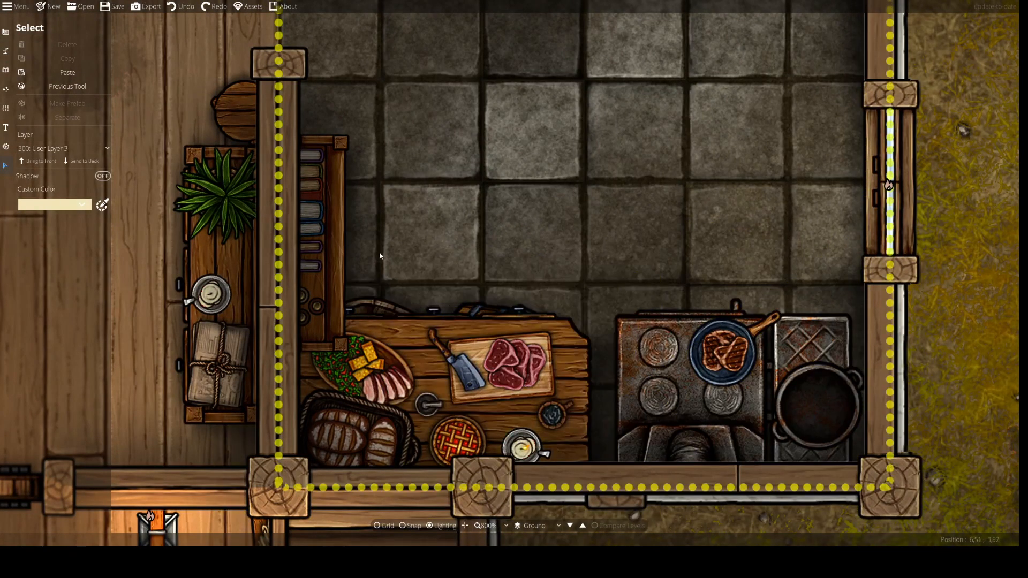
{"action": "left_click_drag", "start_coordinate": [403, 260], "coordinate": [434, 284]}
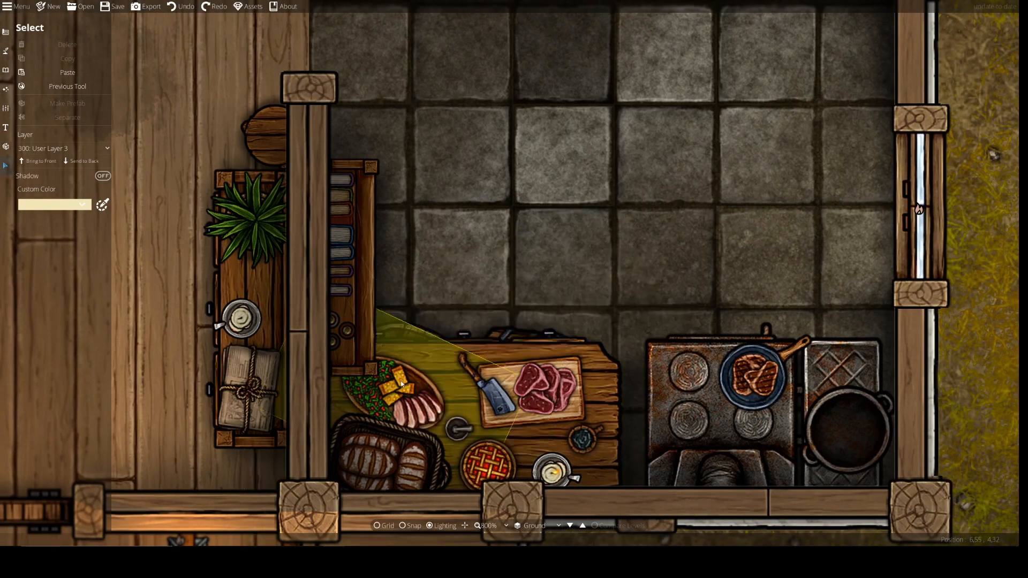
{"action": "left_click_drag", "start_coordinate": [417, 176], "coordinate": [544, 486]}
{"action": "left_click_drag", "start_coordinate": [620, 263], "coordinate": [551, 384]}
{"action": "left_click_drag", "start_coordinate": [400, 431], "coordinate": [462, 272]}
{"action": "left_click_drag", "start_coordinate": [399, 326], "coordinate": [449, 350]}
{"action": "left_click_drag", "start_coordinate": [750, 164], "coordinate": [604, 282]}
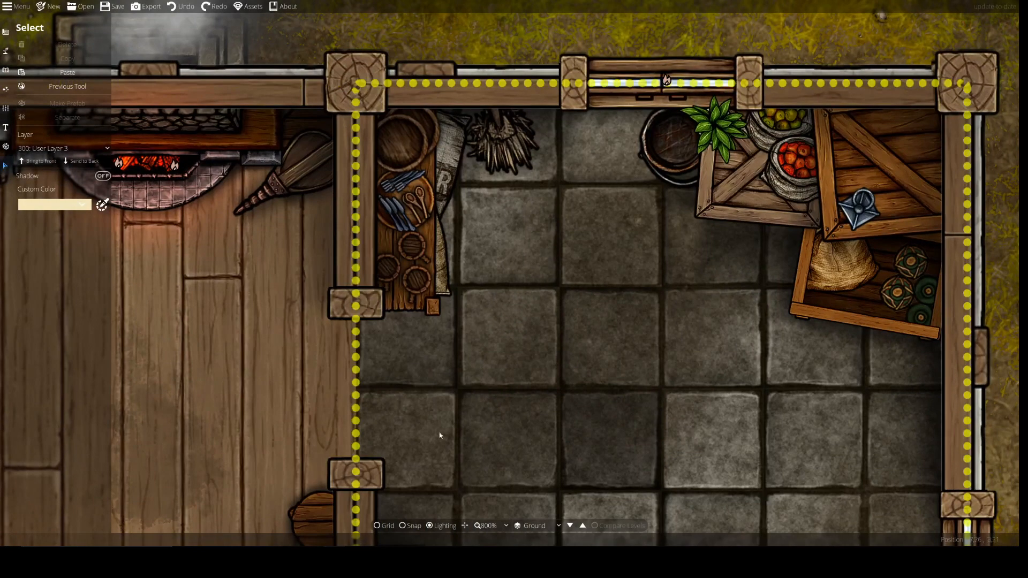
{"action": "left_click_drag", "start_coordinate": [500, 337], "coordinate": [678, 151]}
{"action": "scroll", "coordinate": [473, 270], "scroll_direction": "down", "scroll_amount": 2}
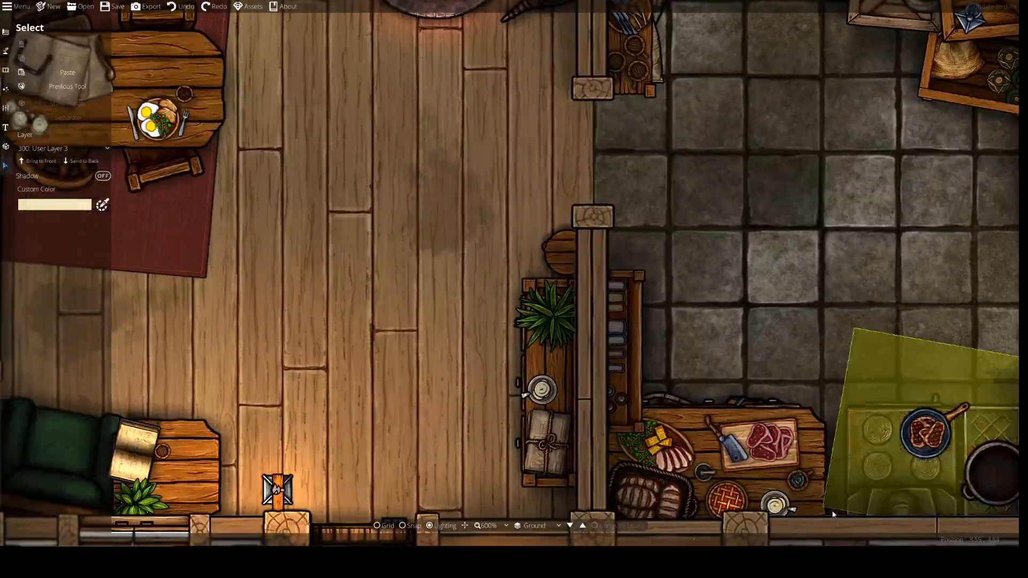
Survey the ground floor's lighting and shadows from the living room and kitchen down to the entrance hall and staircase
{"action": "left_click_drag", "start_coordinate": [622, 108], "coordinate": [946, 112]}
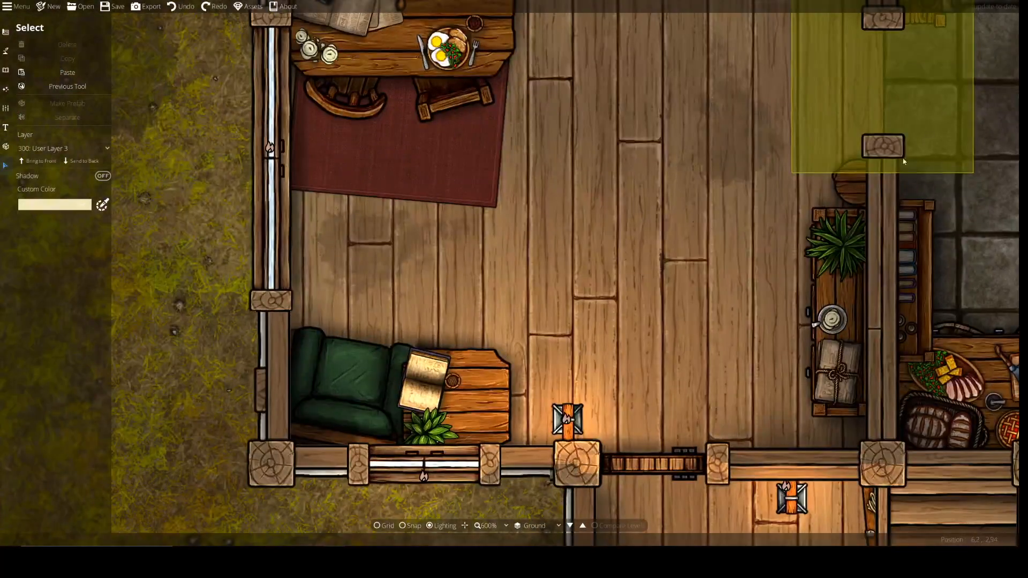
{"action": "left_click_drag", "start_coordinate": [915, 154], "coordinate": [617, 290]}
{"action": "left_click_drag", "start_coordinate": [833, 331], "coordinate": [657, 270]}
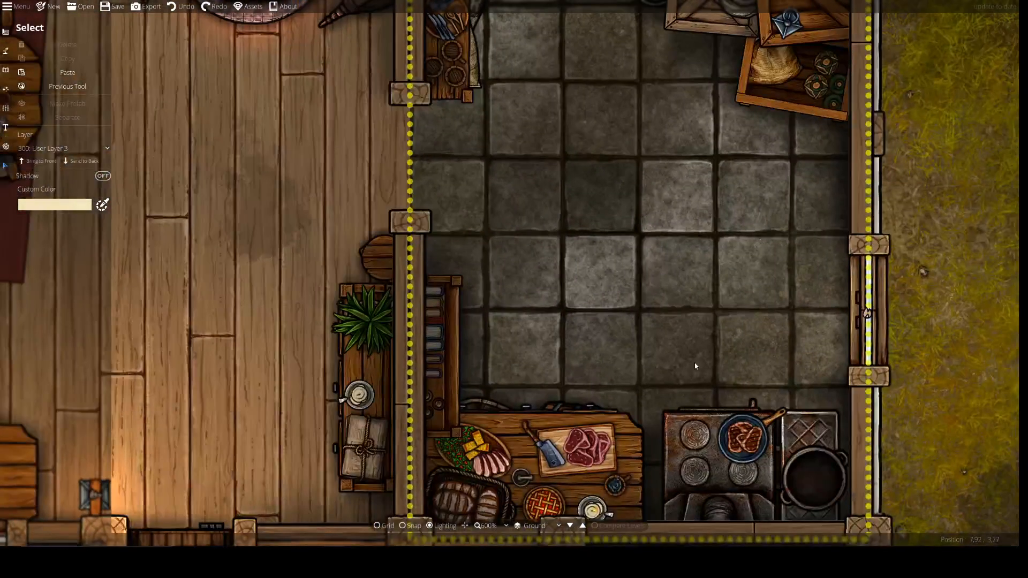
{"action": "mouse_move", "coordinate": [627, 279]}
{"action": "left_mouse_down"}
{"action": "mouse_move", "coordinate": [583, 110]}
{"action": "mouse_move", "coordinate": [616, 283]}
{"action": "left_mouse_up"}
{"action": "left_click_drag", "start_coordinate": [547, 280], "coordinate": [734, 16]}
{"action": "left_click_drag", "start_coordinate": [659, 434], "coordinate": [864, 161]}
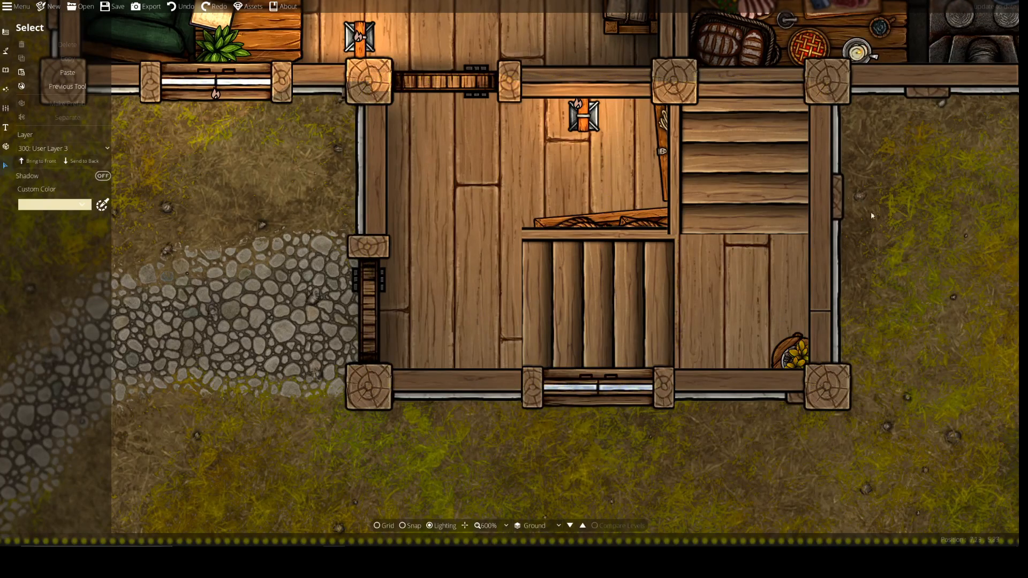
{"action": "left_click_drag", "start_coordinate": [706, 225], "coordinate": [609, 387]}
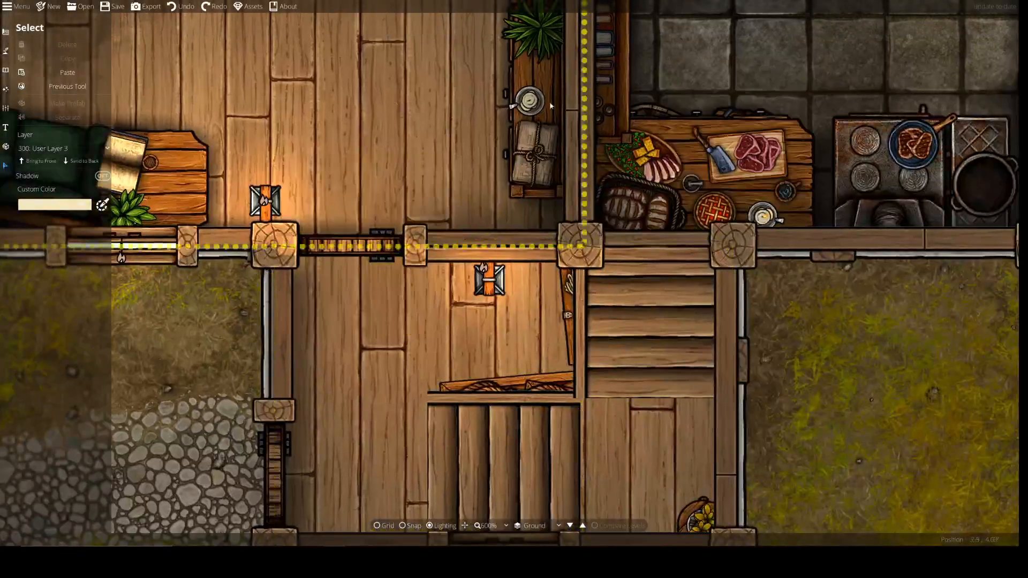
{"action": "left_click_drag", "start_coordinate": [706, 389], "coordinate": [686, 265]}
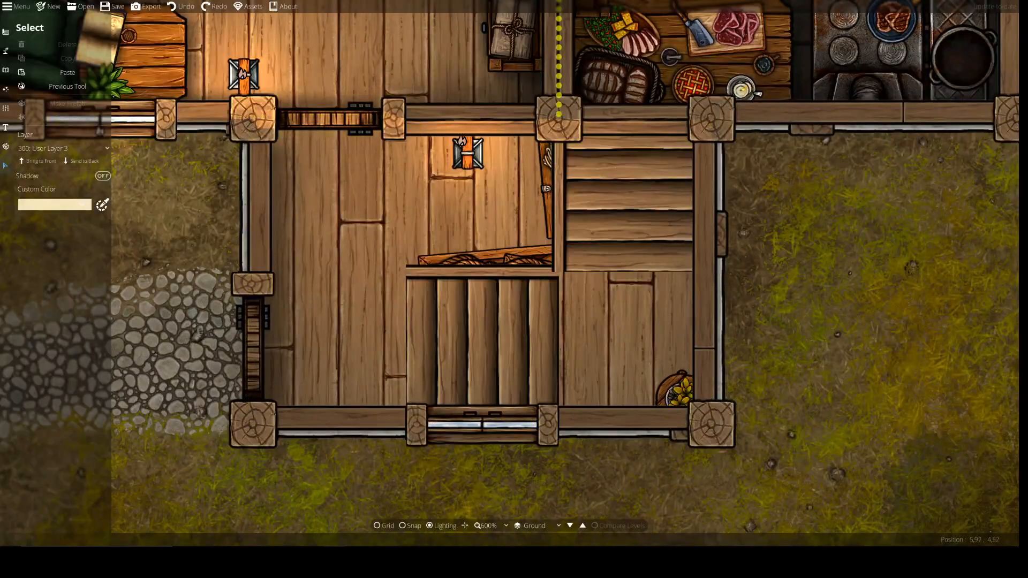
{"action": "left_click_drag", "start_coordinate": [632, 62], "coordinate": [558, 554]}
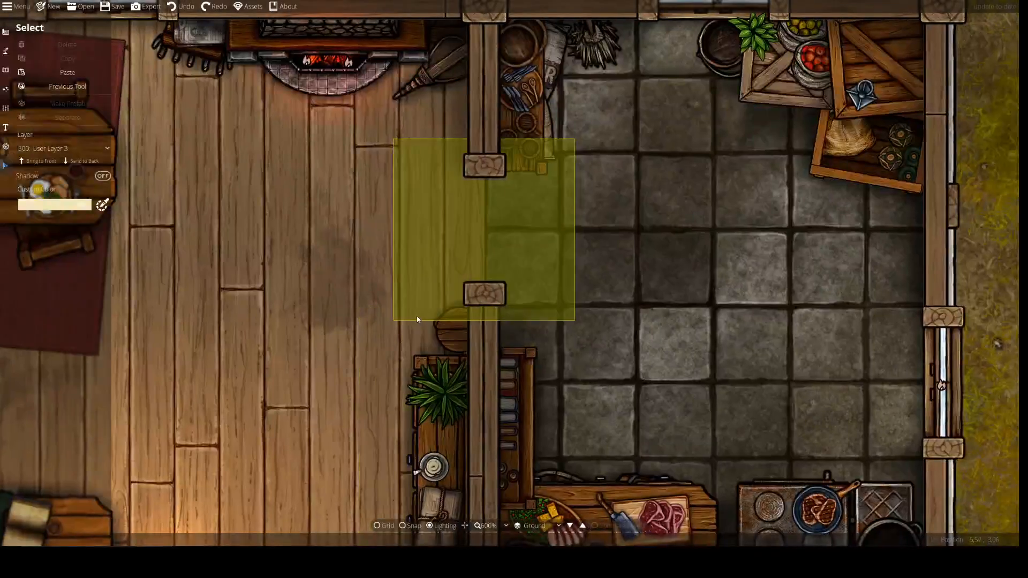
Compare the shading on both sides of the kitchen doorway and around the crates in the kitchen's outer corner
{"action": "left_click_drag", "start_coordinate": [588, 305], "coordinate": [581, 268]}
{"action": "left_click_drag", "start_coordinate": [360, 363], "coordinate": [712, 345]}
{"action": "left_click_drag", "start_coordinate": [637, 209], "coordinate": [549, 461]}
{"action": "left_click_drag", "start_coordinate": [525, 312], "coordinate": [43, 103]}
{"action": "left_click_drag", "start_coordinate": [340, 335], "coordinate": [530, 161]}
{"action": "left_click_drag", "start_coordinate": [593, 246], "coordinate": [827, 154]}
{"action": "left_click_drag", "start_coordinate": [858, 107], "coordinate": [583, 367]}
{"action": "left_click_drag", "start_coordinate": [517, 270], "coordinate": [674, 141]}
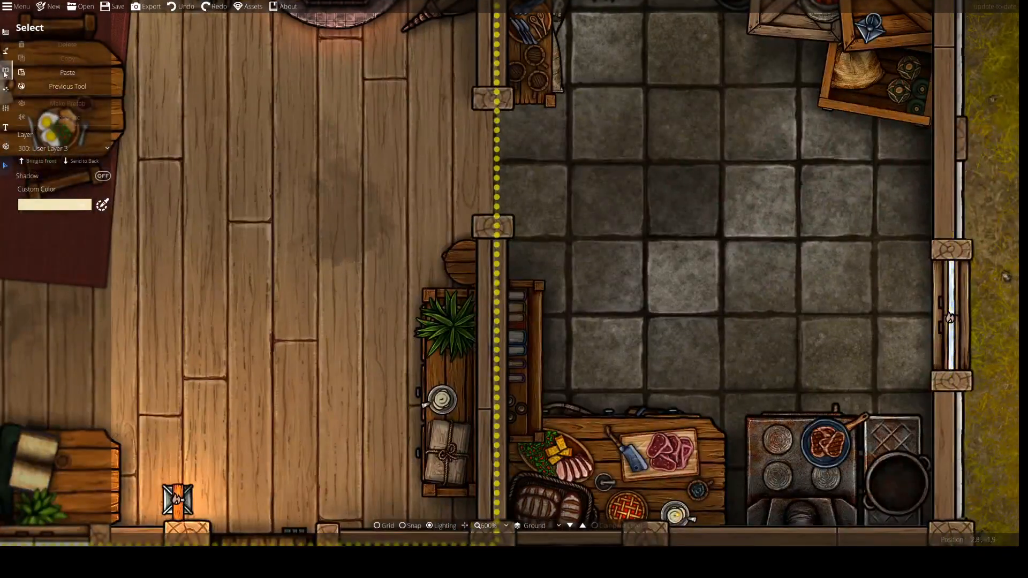
{"action": "left_click_drag", "start_coordinate": [579, 190], "coordinate": [445, 59]}
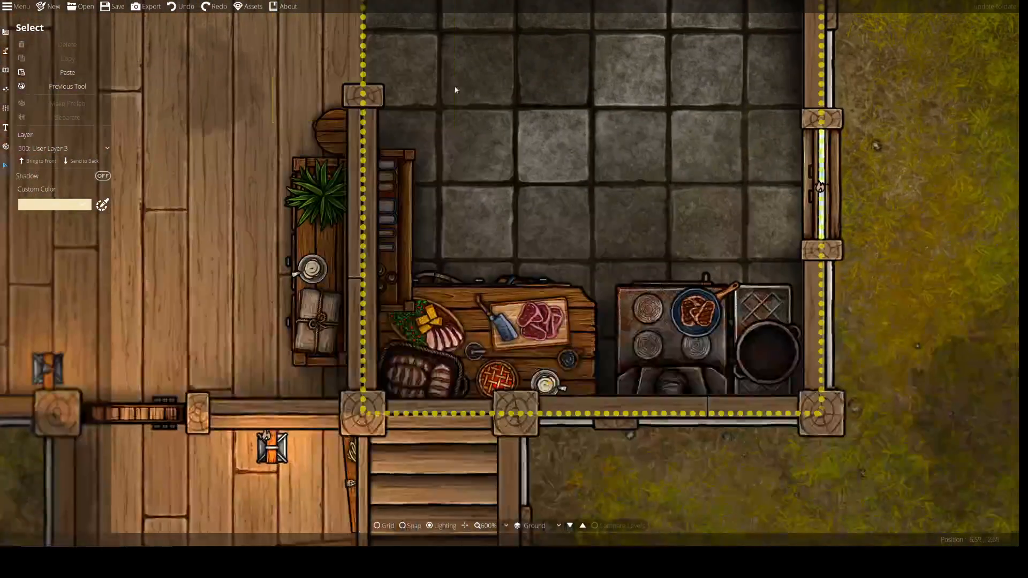
{"action": "left_click_drag", "start_coordinate": [536, 110], "coordinate": [462, 369]}
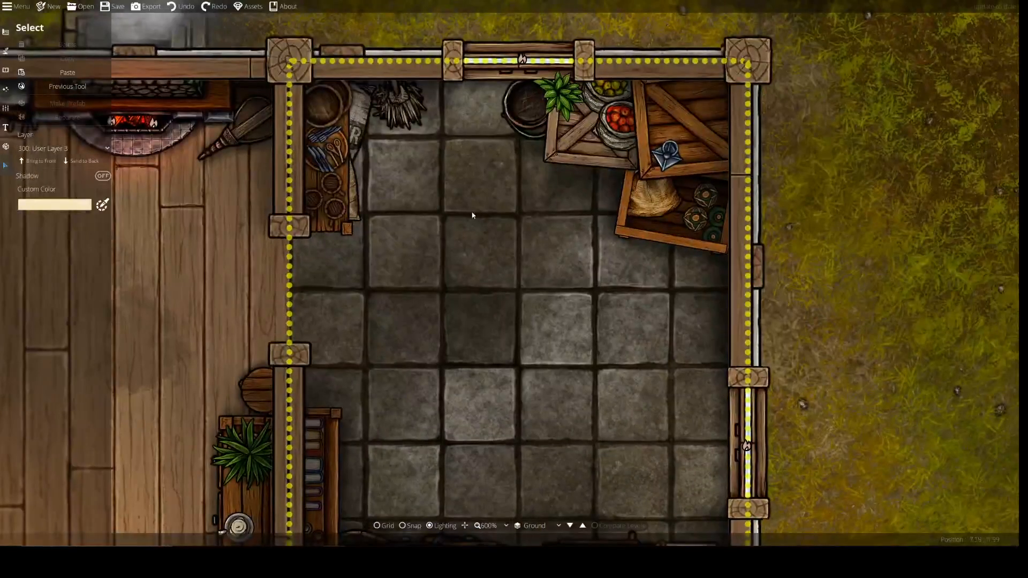
{"action": "scroll", "coordinate": [626, 240], "scroll_direction": "up", "scroll_amount": 1}
{"action": "left_click_drag", "start_coordinate": [487, 333], "coordinate": [416, 406]}
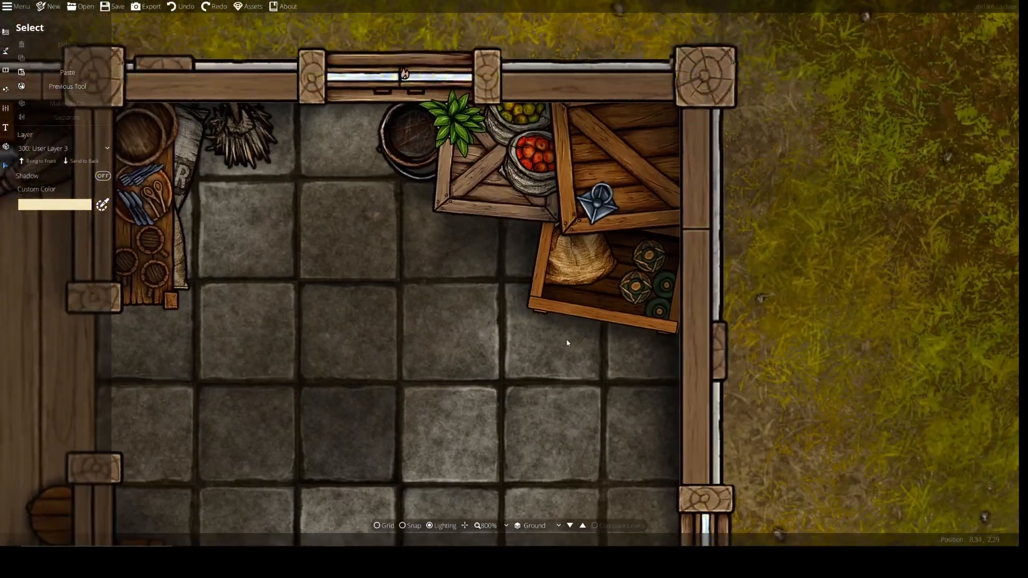
{"action": "left_click_drag", "start_coordinate": [414, 308], "coordinate": [300, 278]}
Return to the Path tool and choose a different shadow path for the stacked crates in the kitchen corner
{"action": "left_click", "coordinate": [5, 70]}
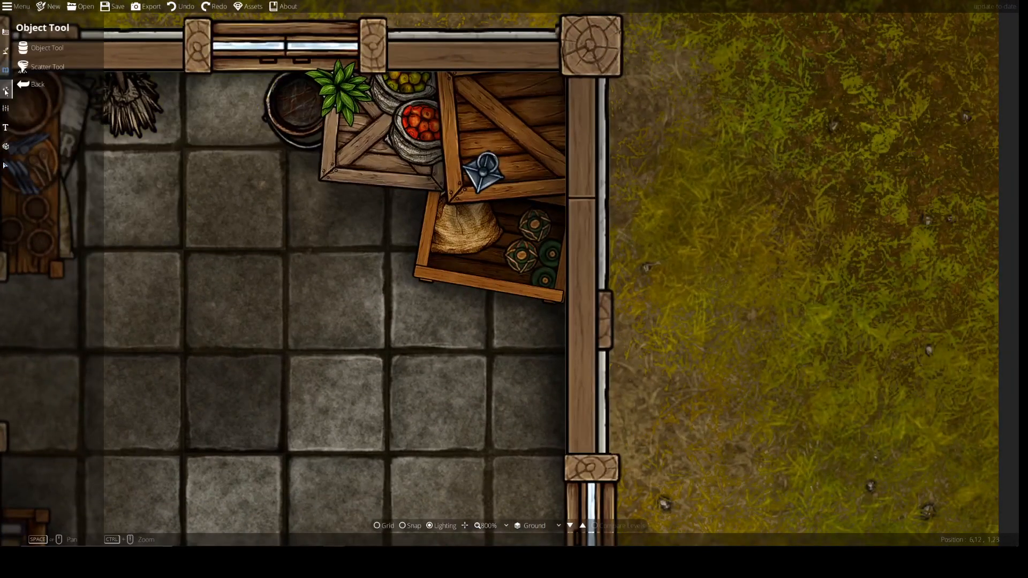
{"action": "left_click", "coordinate": [5, 51]}
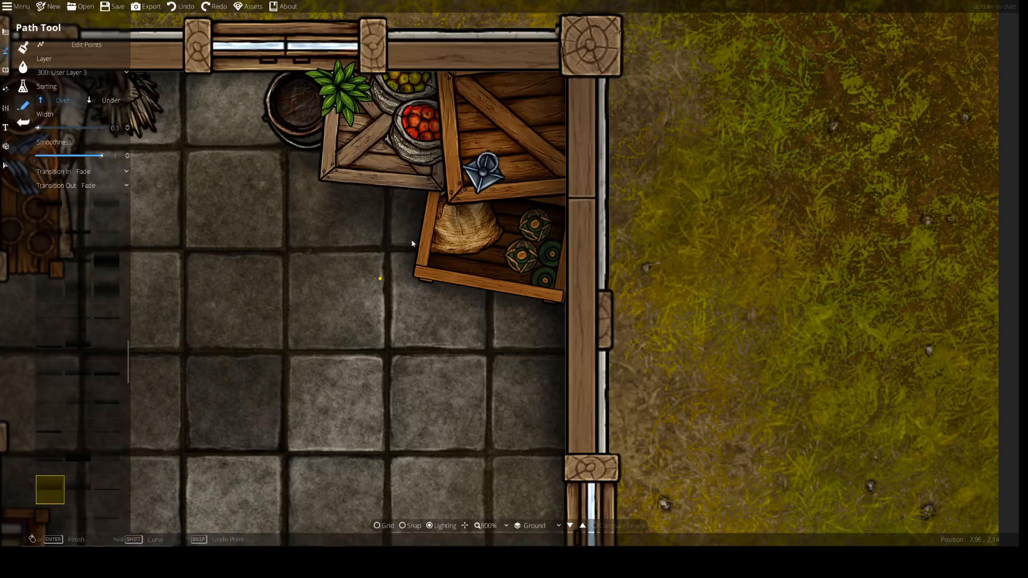
{"action": "left_click_drag", "start_coordinate": [323, 268], "coordinate": [413, 289]}
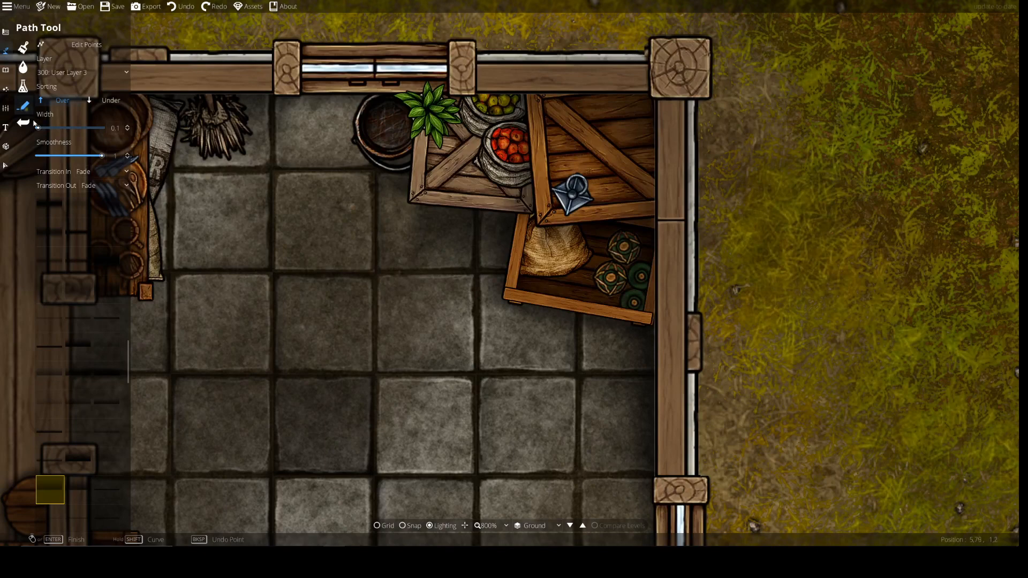
{"action": "key", "text": "a"}
{"action": "key", "text": "s"}
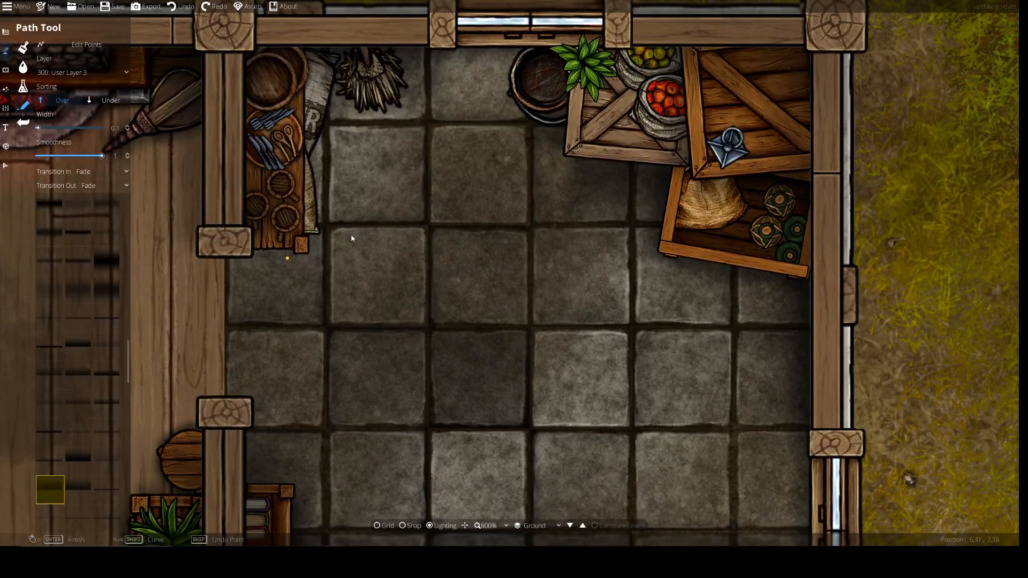
{"action": "key", "text": "w"}
{"action": "key", "text": "d"}
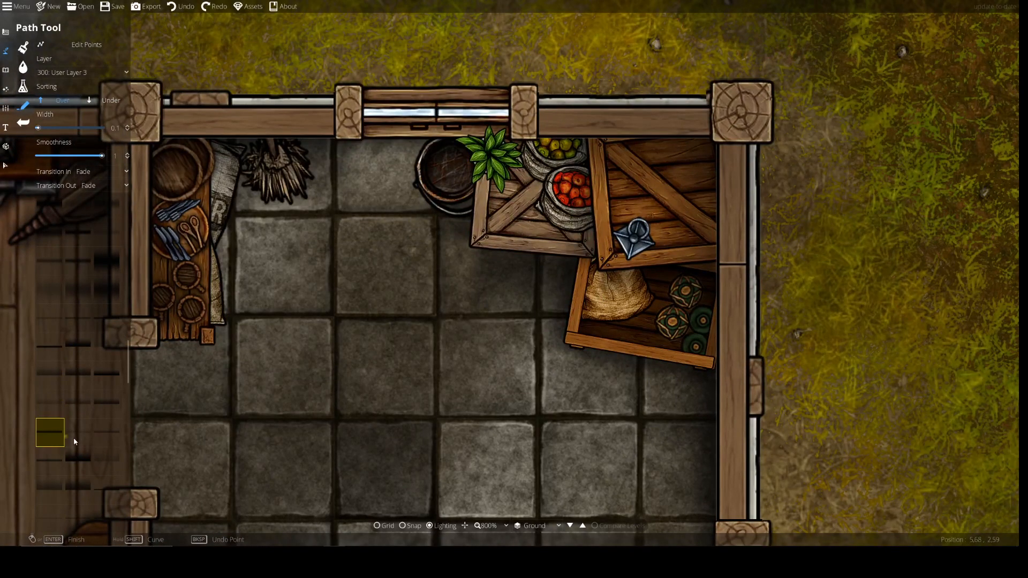
Try a short shadow path on the fruit crate beside the sacks, and undo it
{"action": "left_click", "coordinate": [535, 207]}
{"action": "left_click", "coordinate": [549, 229]}
{"action": "right_click", "coordinate": [549, 229]}
{"action": "key", "text": "ctrl+z"}
Draw a shadow path of width 0.21 on the fruit crate where it meets the larger crate
{"action": "scroll", "coordinate": [67, 130], "scroll_direction": "up", "scroll_amount": 2}
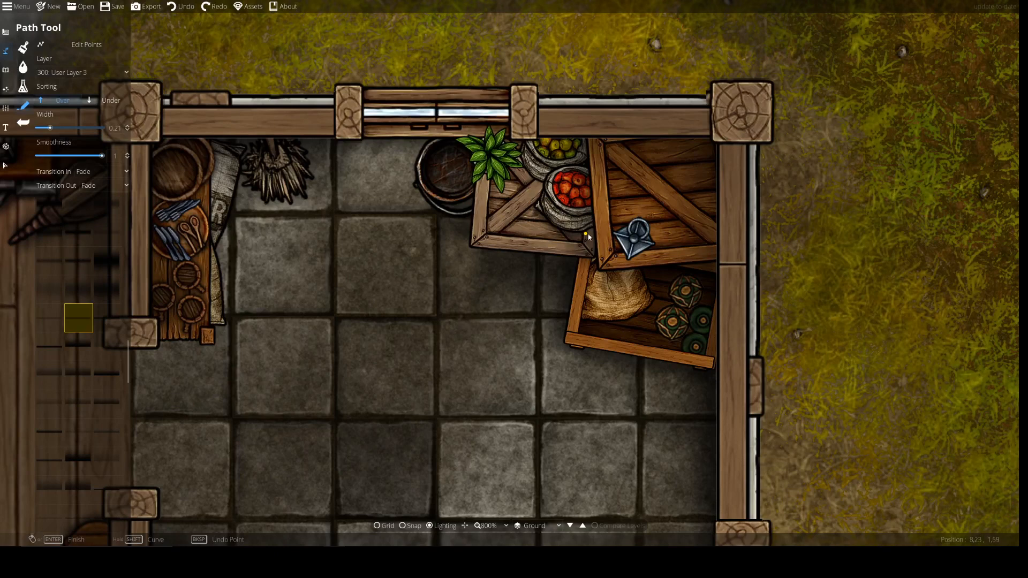
{"action": "right_click", "coordinate": [603, 230]}
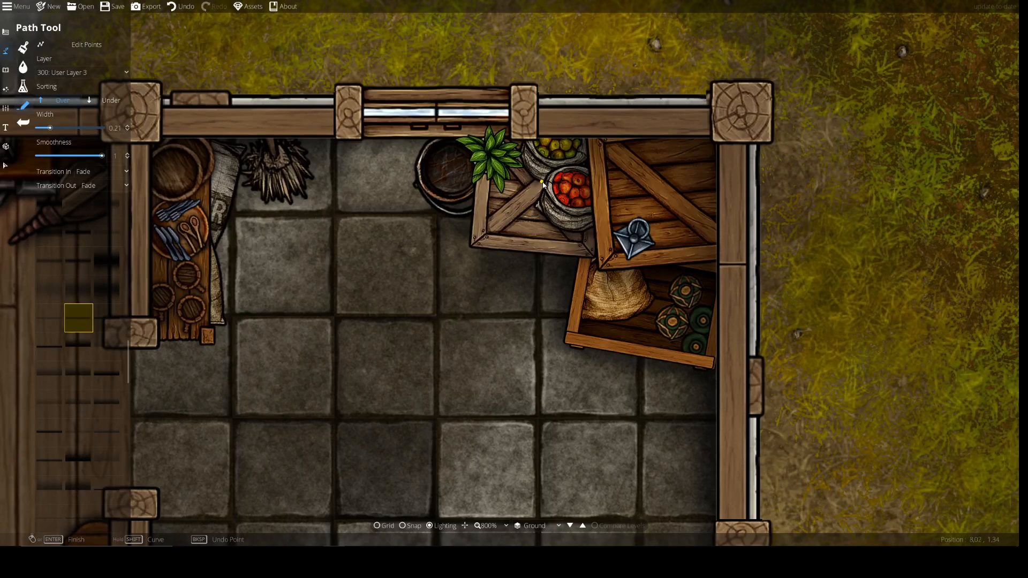
Examine the shading around the kitchen from the stacked crates to the counter, brushwood bundle and doorway
{"action": "left_click_drag", "start_coordinate": [339, 324], "coordinate": [394, 310]}
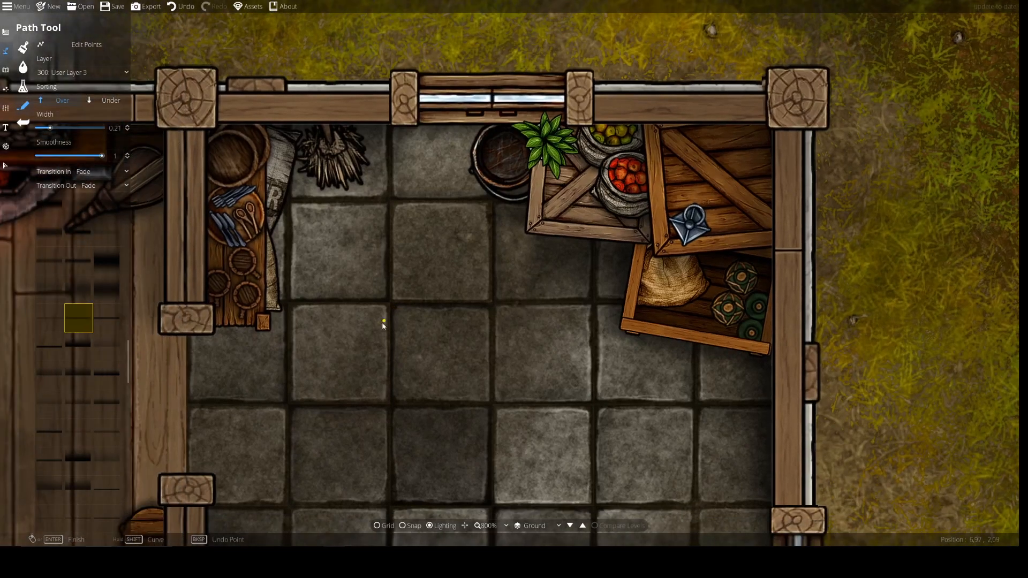
{"action": "left_click_drag", "start_coordinate": [523, 254], "coordinate": [436, 357]}
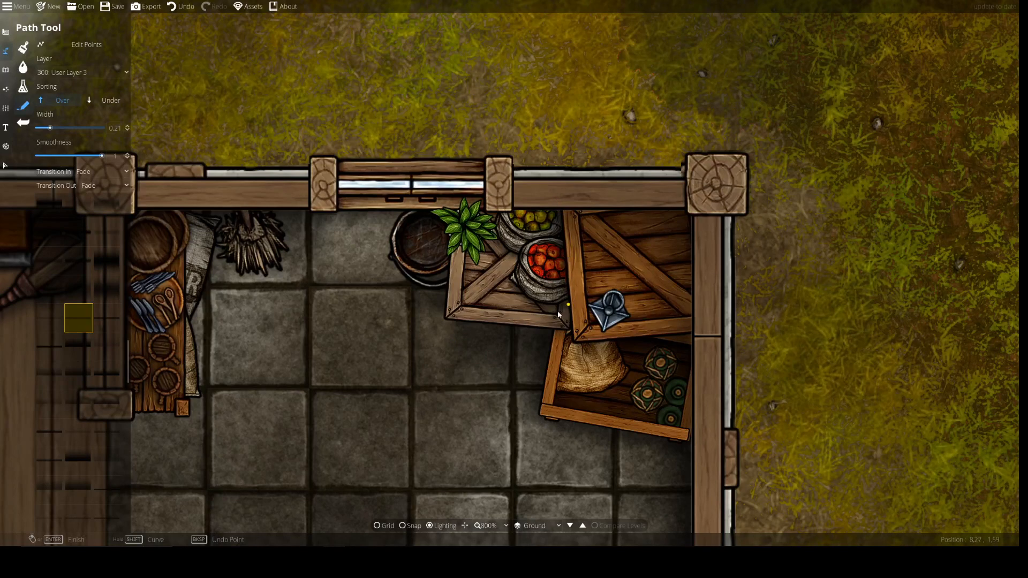
{"action": "left_click_drag", "start_coordinate": [481, 343], "coordinate": [715, 312]}
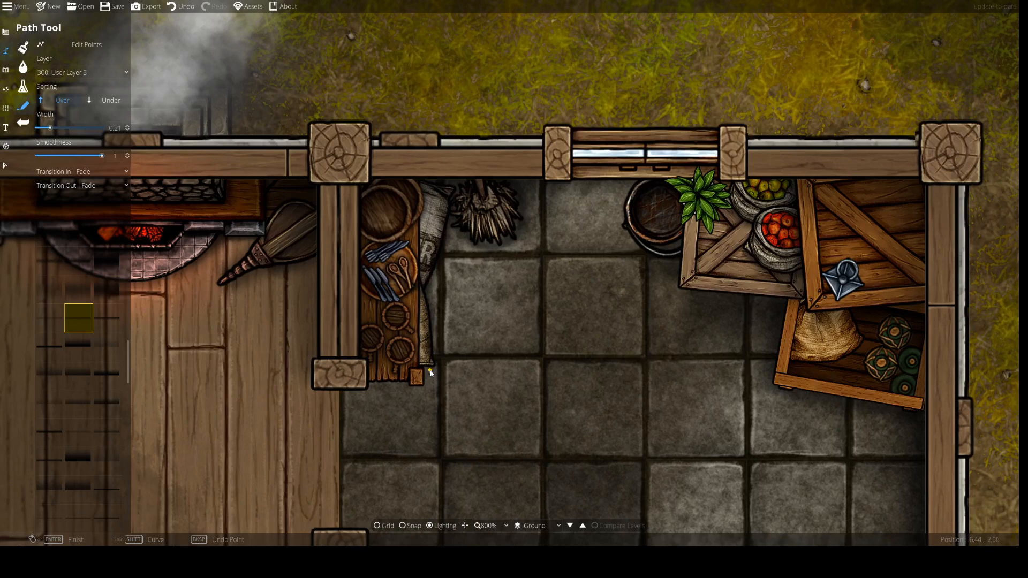
{"action": "left_click_drag", "start_coordinate": [406, 387], "coordinate": [451, 323]}
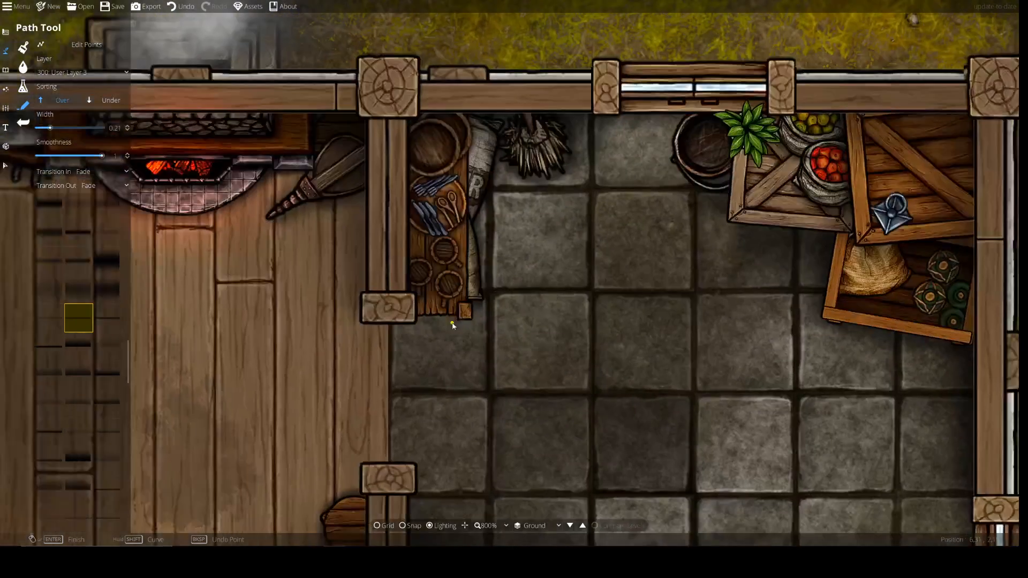
{"action": "left_click_drag", "start_coordinate": [589, 247], "coordinate": [481, 350]}
{"action": "left_click_drag", "start_coordinate": [402, 369], "coordinate": [391, 434]}
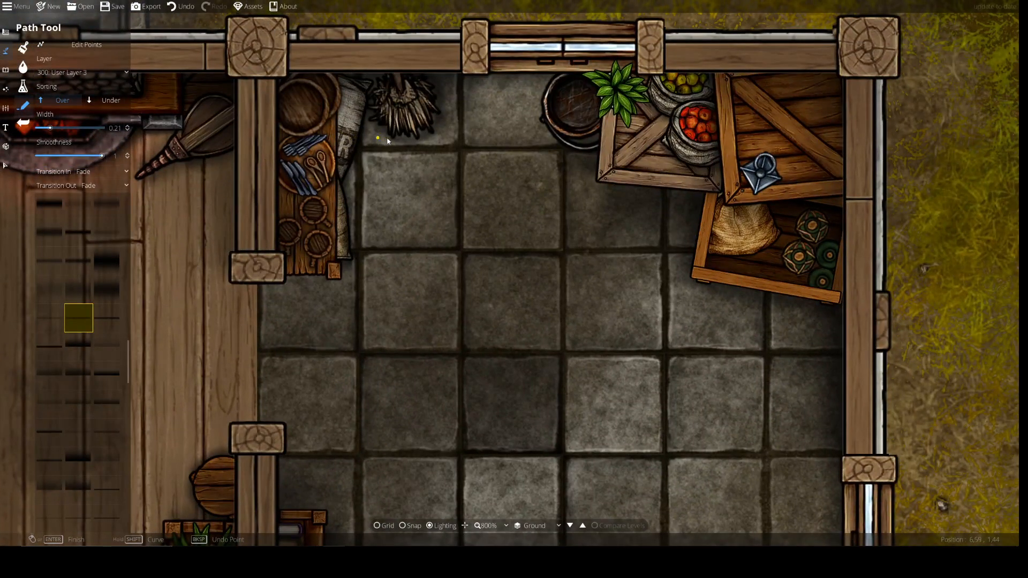
{"action": "left_click_drag", "start_coordinate": [620, 297], "coordinate": [541, 363]}
{"action": "left_click_drag", "start_coordinate": [441, 368], "coordinate": [248, 330]}
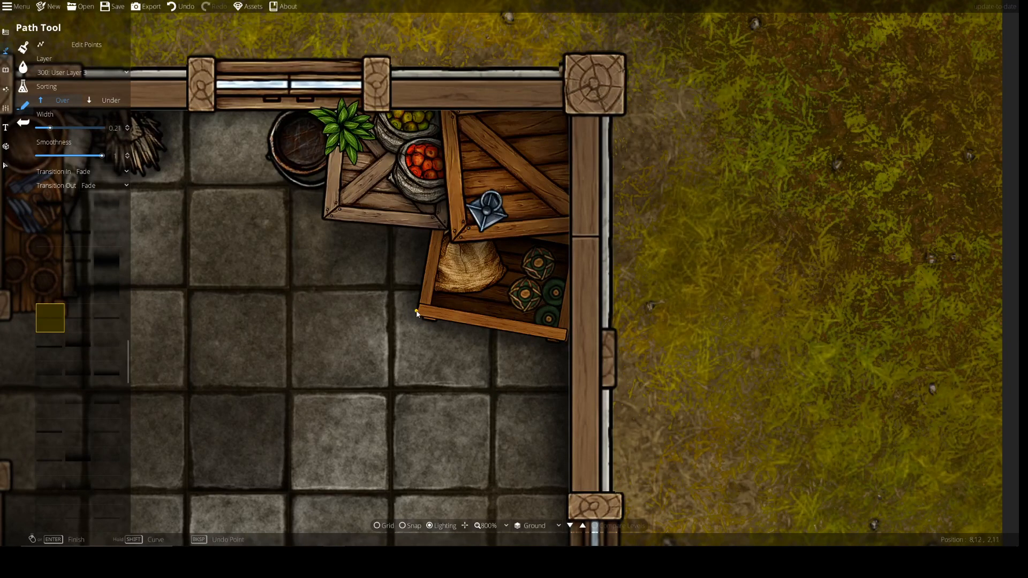
Draw a shadow path along the lower crate's front edge on User Layer 4
{"action": "left_click", "coordinate": [179, 6]}
{"action": "left_click", "coordinate": [80, 73]}
{"action": "left_click", "coordinate": [80, 188]}
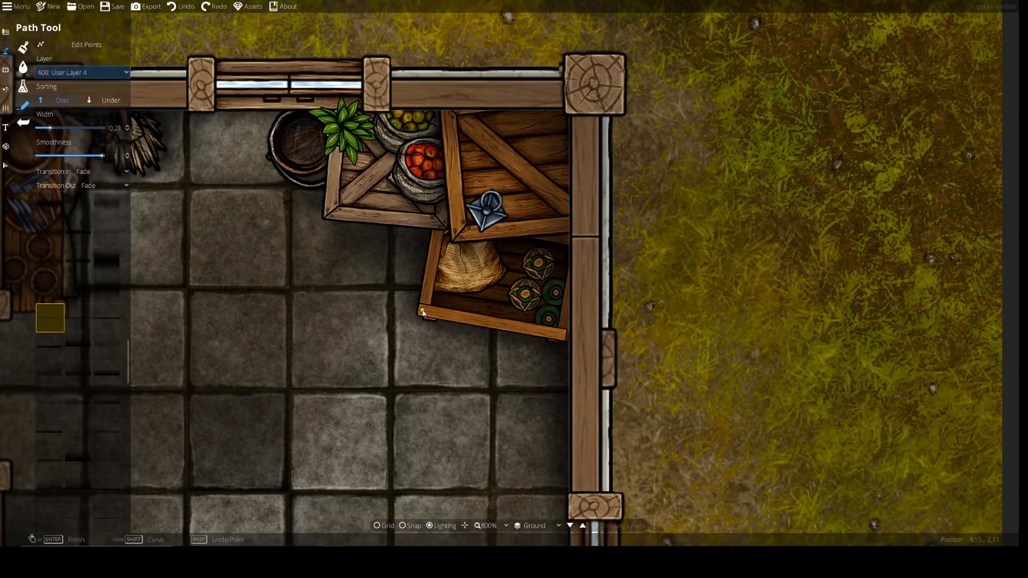
{"action": "left_click", "coordinate": [428, 318]}
{"action": "right_click", "coordinate": [465, 332]}
{"action": "key", "text": "ctrl+z"}
Select the path along the lower crate's front edge and move it to User Layer 2
{"action": "left_click", "coordinate": [5, 166]}
{"action": "left_click", "coordinate": [485, 322]}
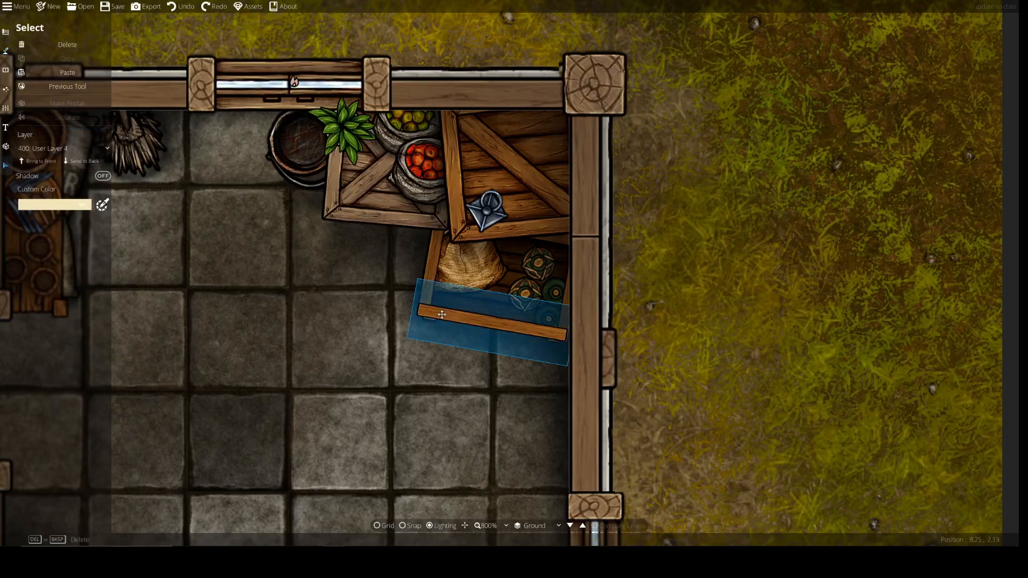
{"action": "left_click", "coordinate": [65, 148]}
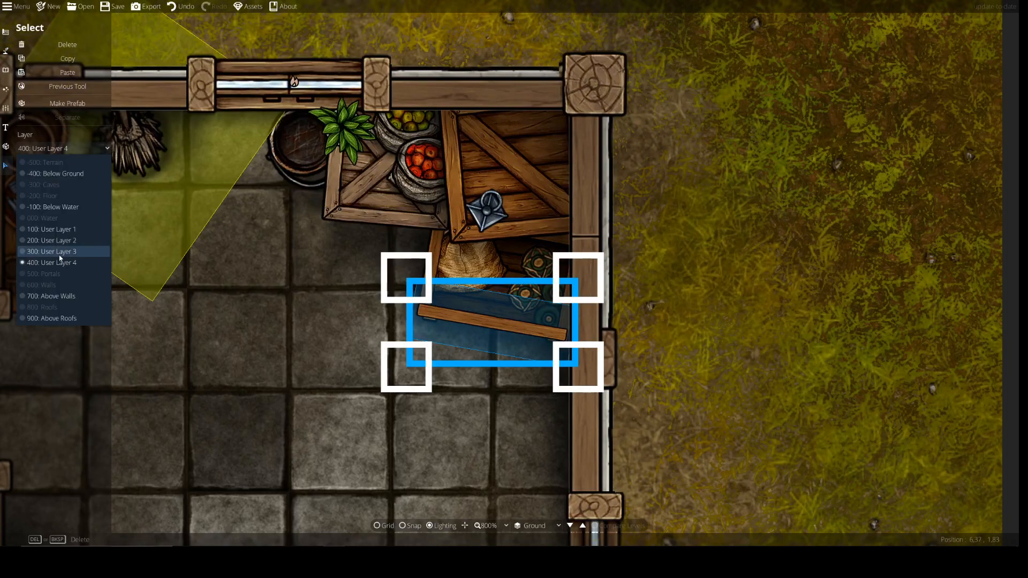
{"action": "left_click", "coordinate": [59, 256]}
{"action": "left_click", "coordinate": [59, 148]}
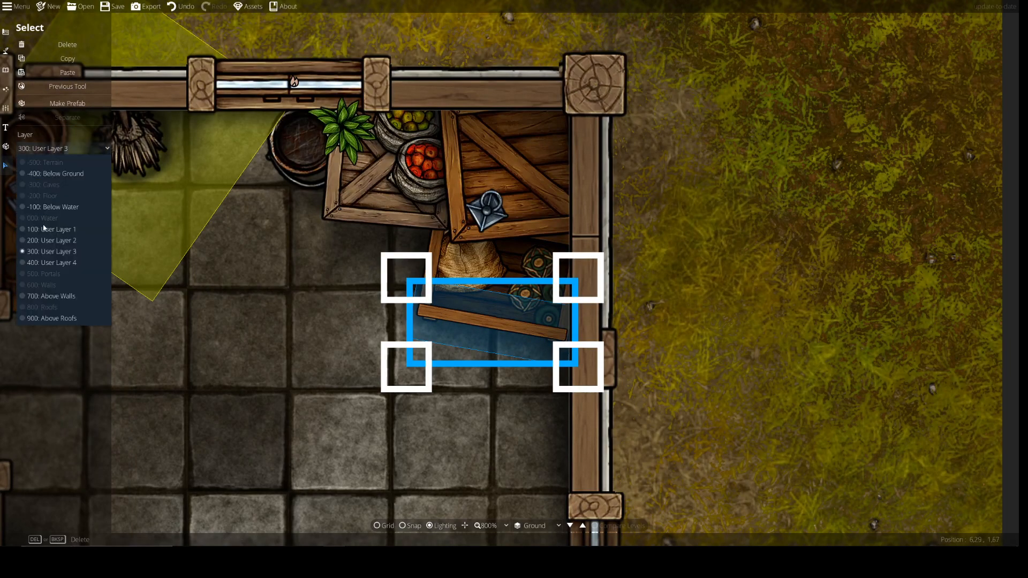
{"action": "left_click", "coordinate": [42, 238]}
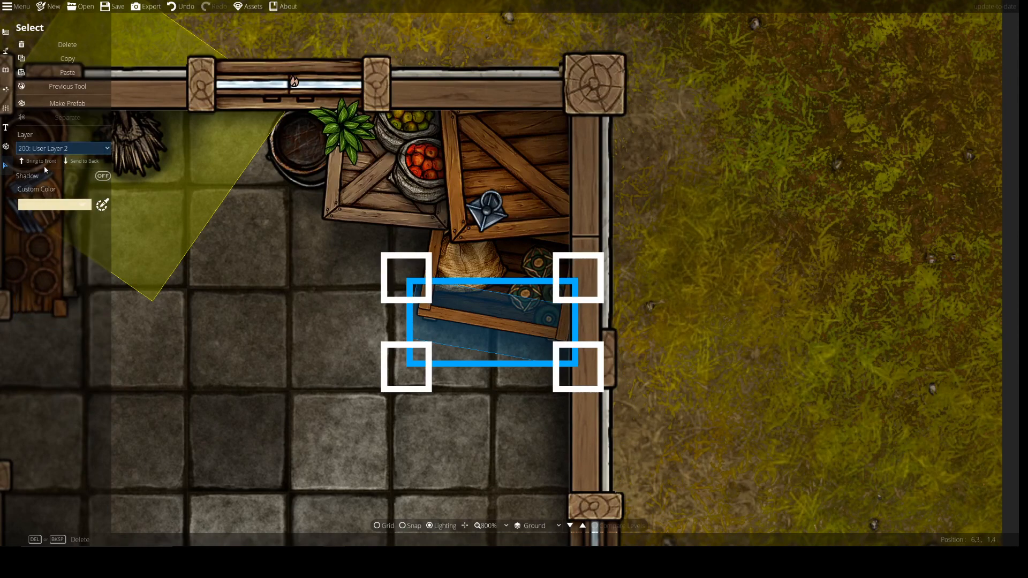
Switch from the Select tool back to the Path tool
{"action": "left_click", "coordinate": [6, 89]}
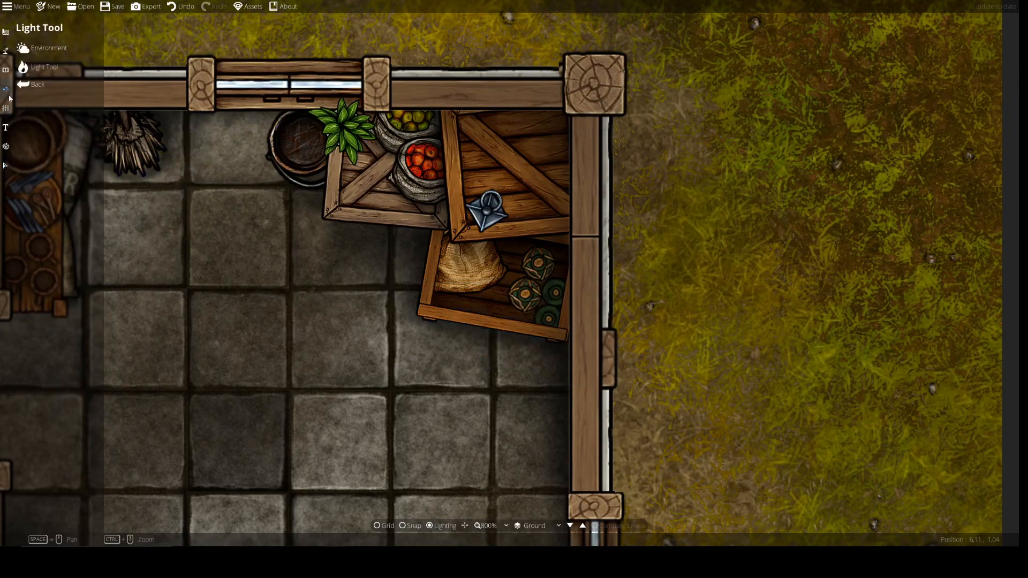
{"action": "left_click", "coordinate": [5, 70]}
{"action": "left_click", "coordinate": [5, 108]}
{"action": "left_click", "coordinate": [6, 90]}
{"action": "left_click", "coordinate": [5, 70]}
{"action": "left_click", "coordinate": [5, 52]}
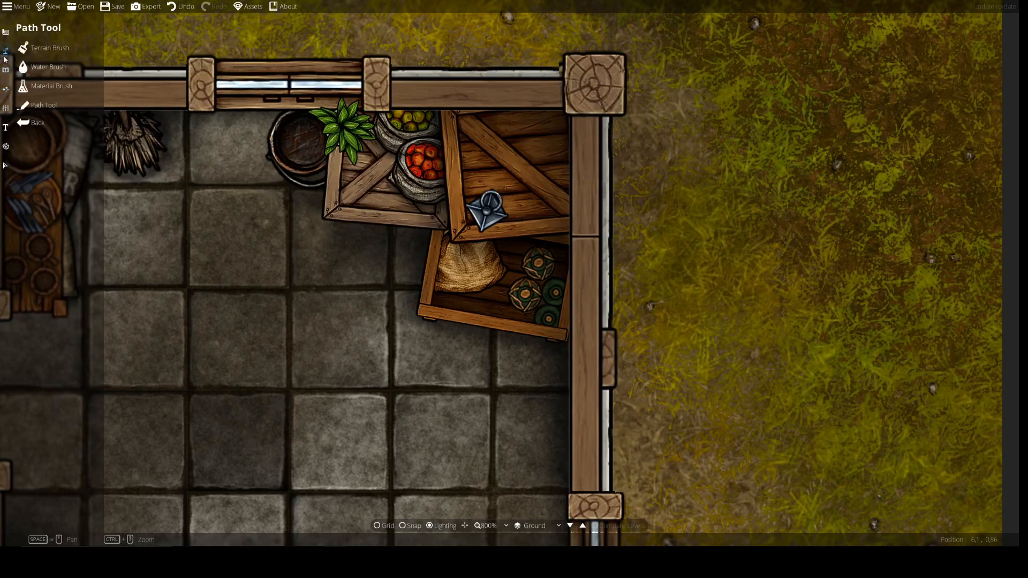
{"action": "left_click", "coordinate": [43, 105]}
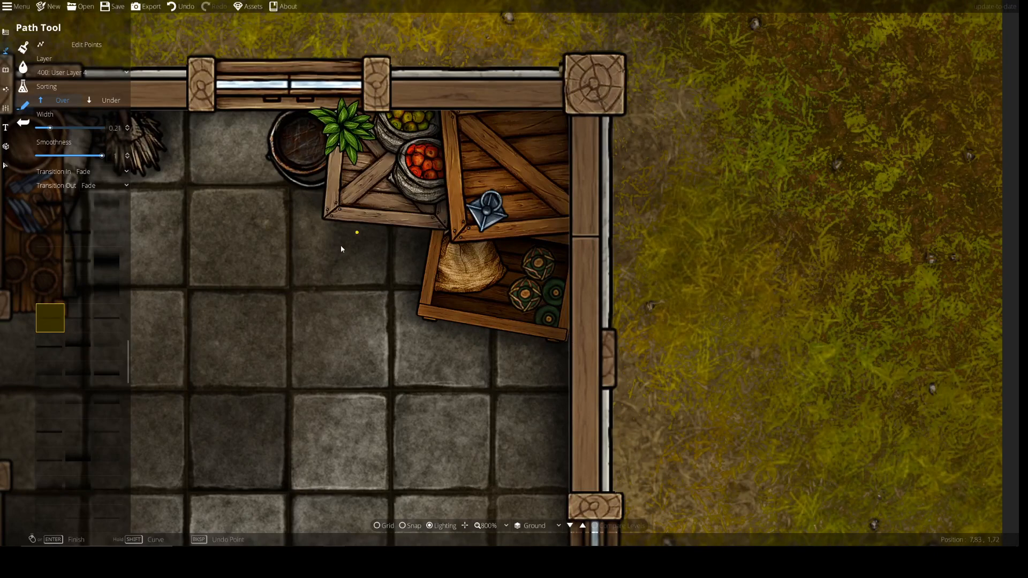
Inspect the paths along the lower crate's front and side edges with the Select tool
{"action": "left_click", "coordinate": [5, 165]}
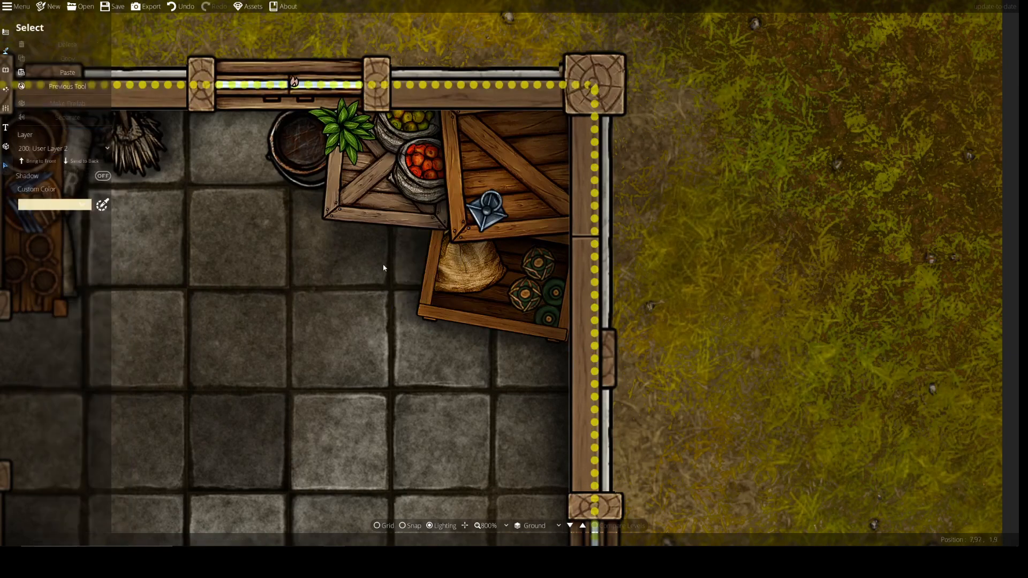
{"action": "left_click", "coordinate": [373, 219]}
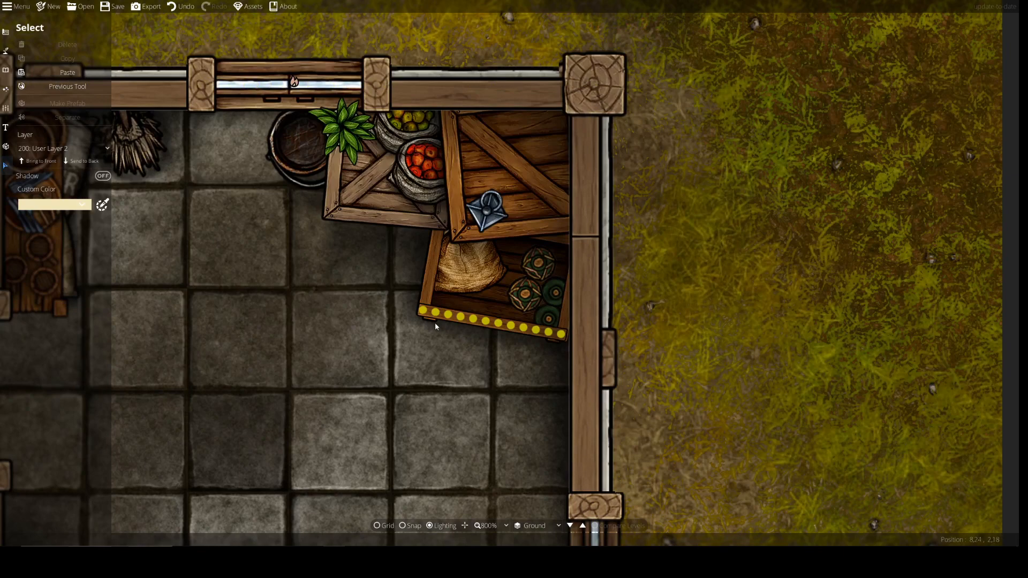
{"action": "left_click_drag", "start_coordinate": [272, 317], "coordinate": [429, 299]}
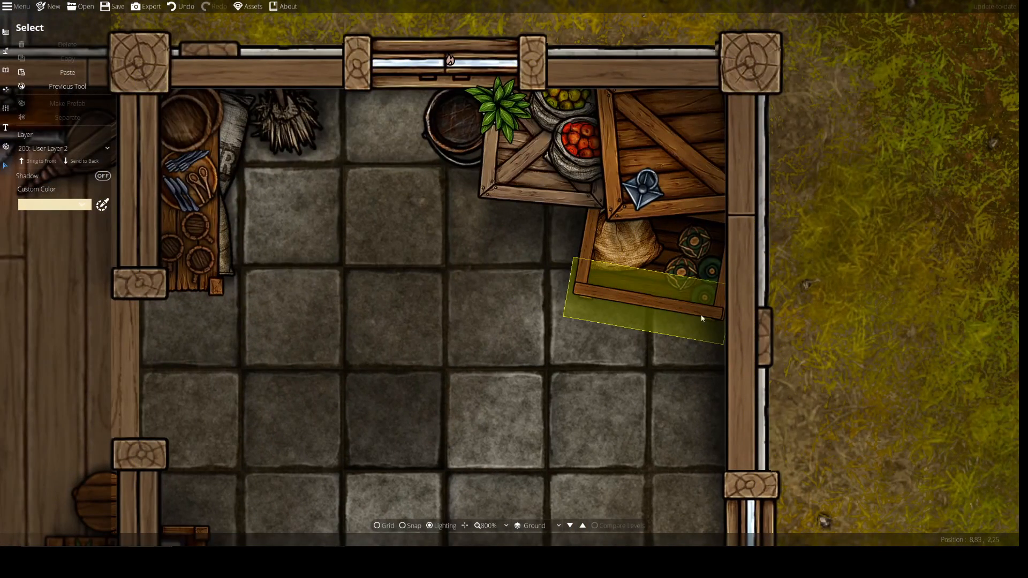
{"action": "left_click", "coordinate": [603, 308]}
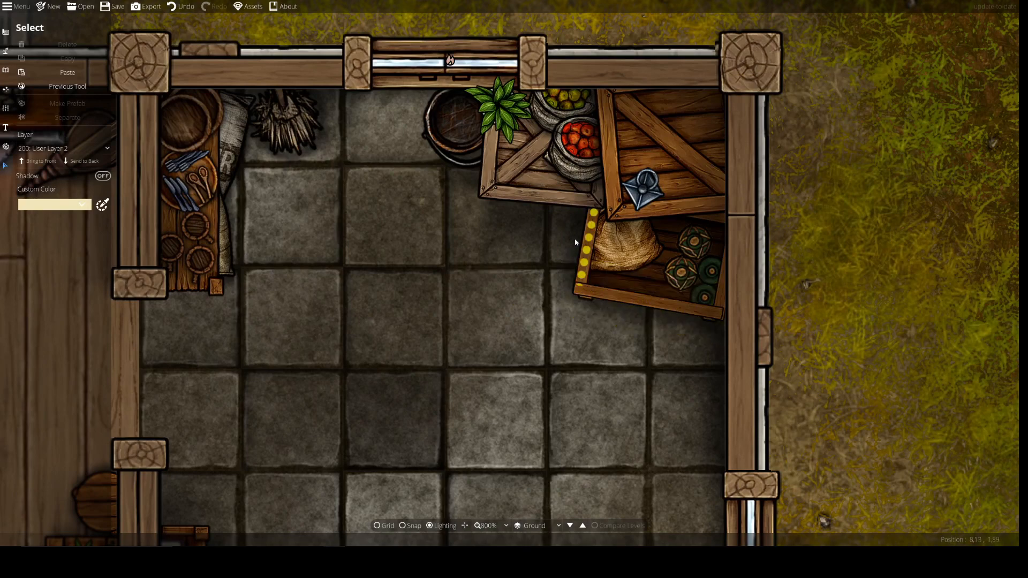
{"action": "left_click_drag", "start_coordinate": [491, 355], "coordinate": [379, 355]}
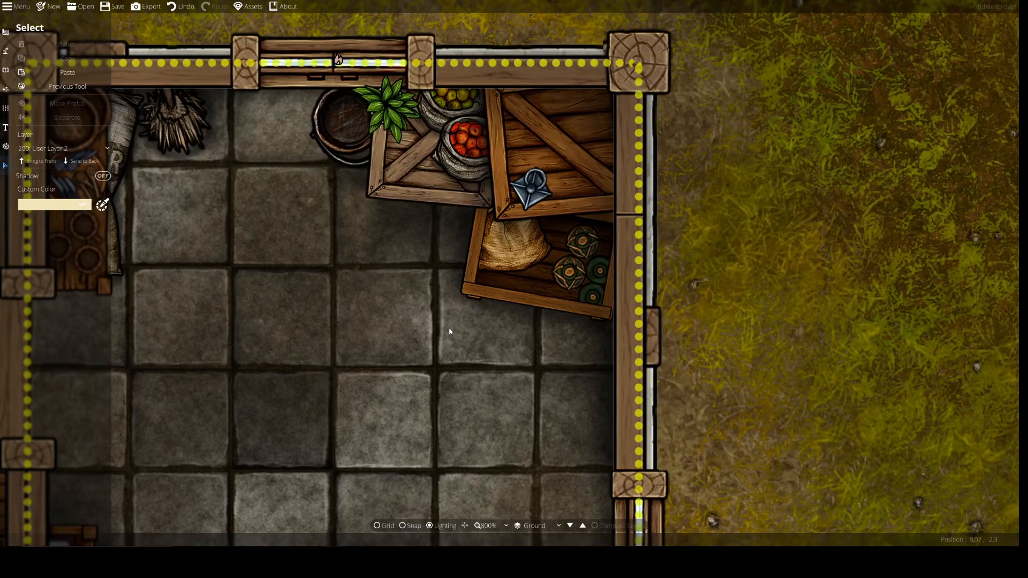
{"action": "left_click_drag", "start_coordinate": [443, 402], "coordinate": [419, 407]}
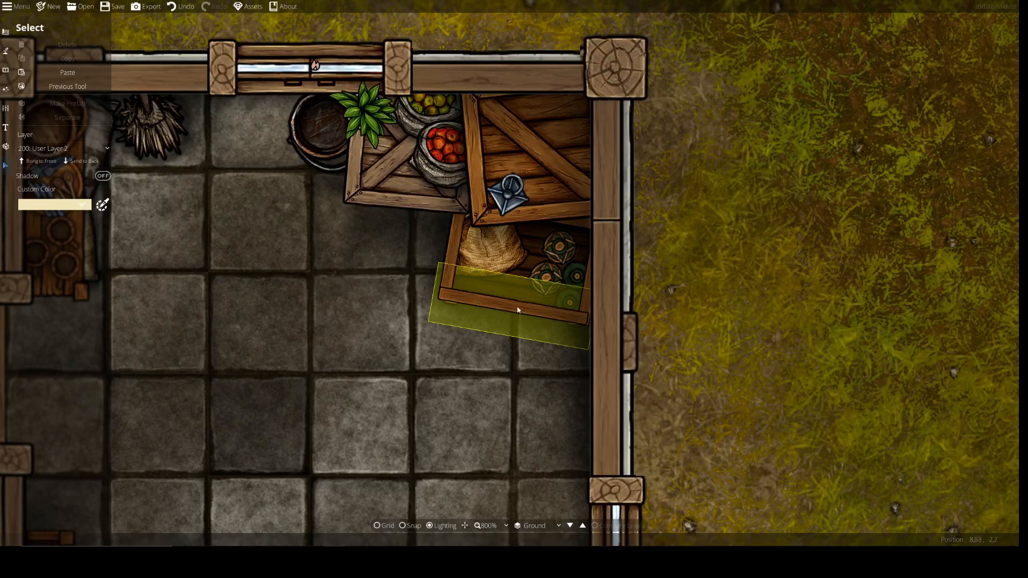
Undo the last path, then use another shadow path at width 0.1 on User Layer 4 to shade the inside of the lower crate
{"action": "left_click", "coordinate": [4, 91]}
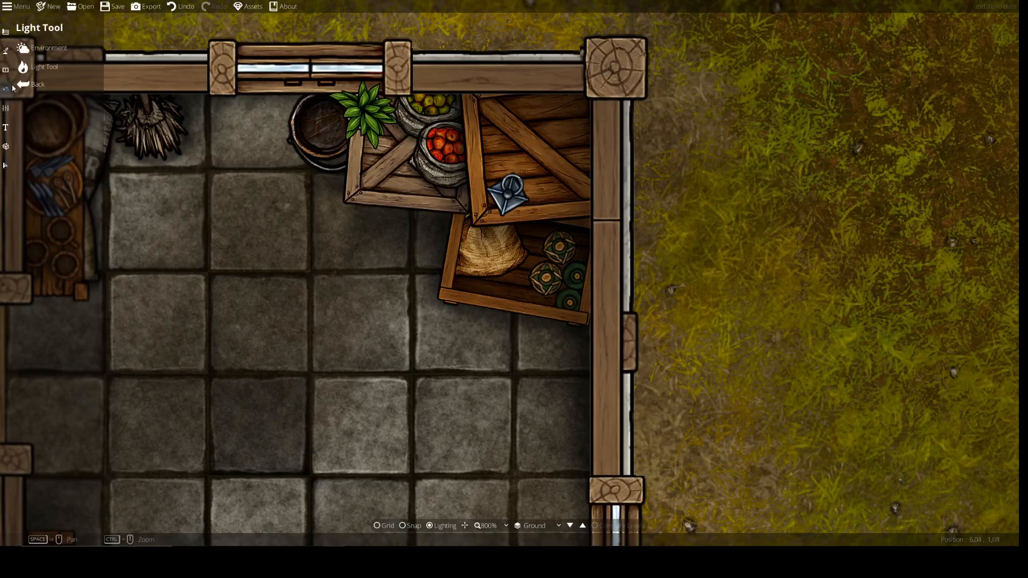
{"action": "left_click", "coordinate": [5, 50]}
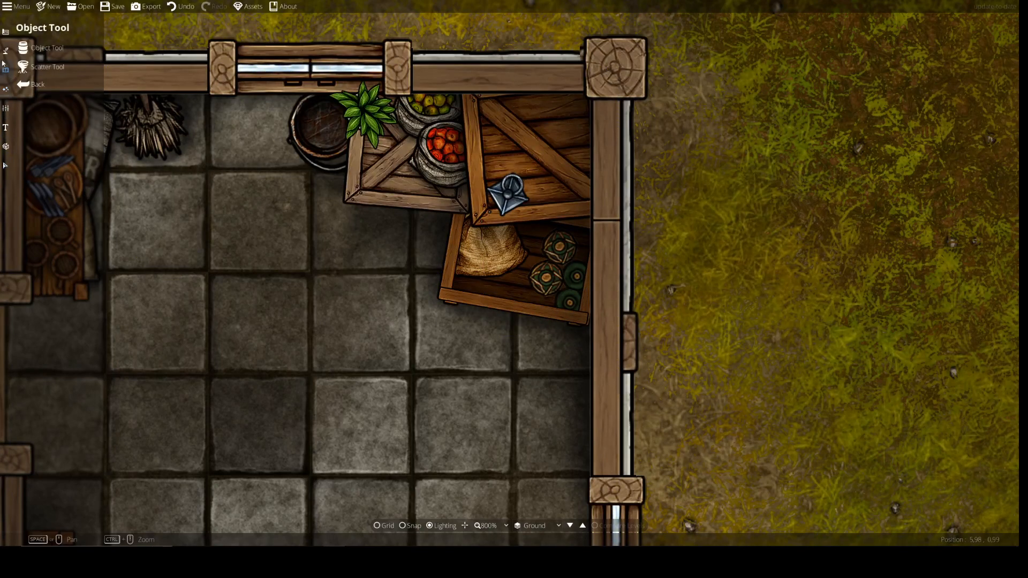
{"action": "left_click", "coordinate": [23, 105]}
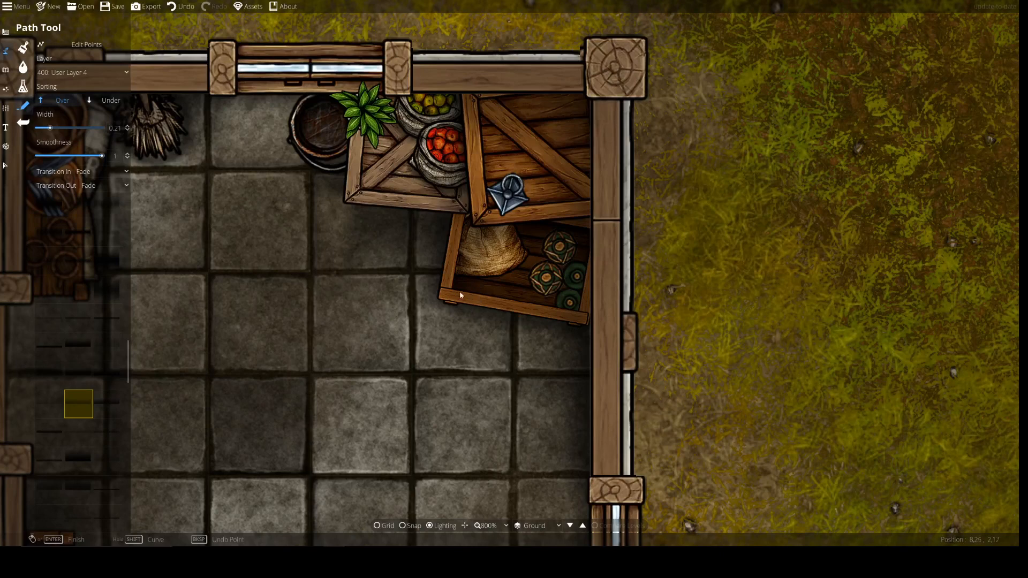
{"action": "key", "text": "ctrl+z"}
{"action": "scroll", "coordinate": [61, 126], "scroll_direction": "down", "scroll_amount": 11}
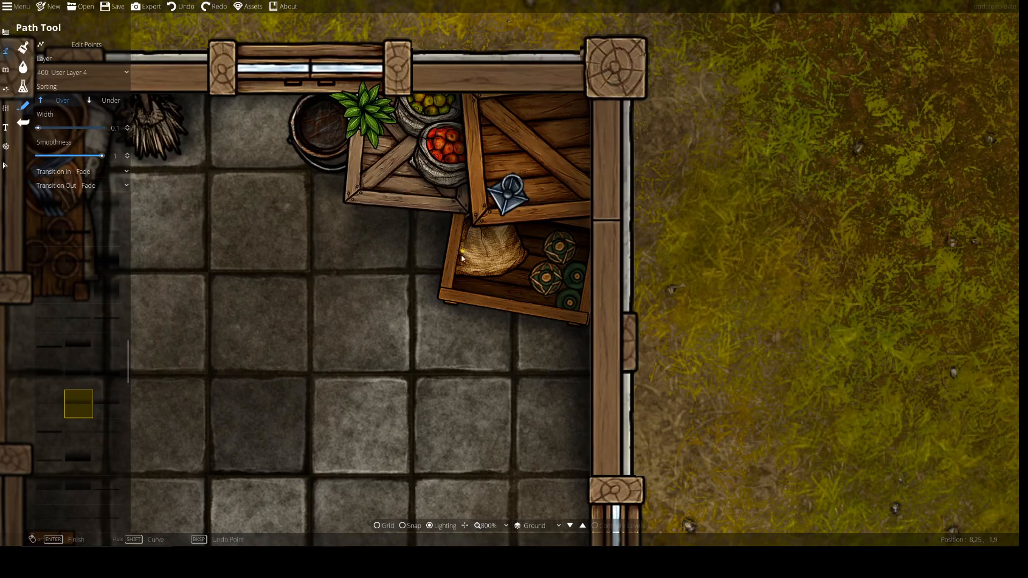
{"action": "left_click", "coordinate": [452, 292]}
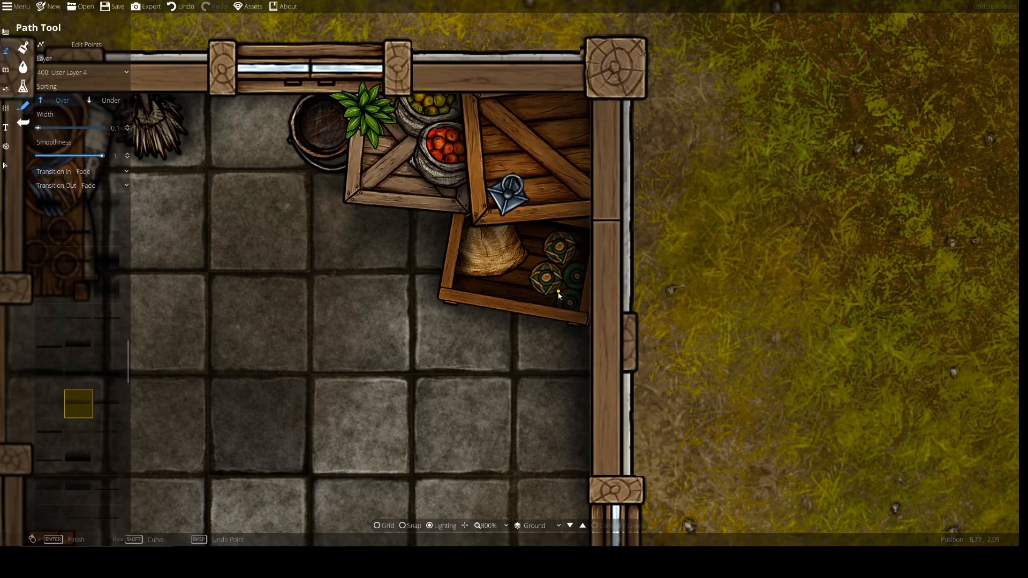
Shift the round green items in the lower crate away from its edges, closer to the sack
{"action": "left_click", "coordinate": [4, 167]}
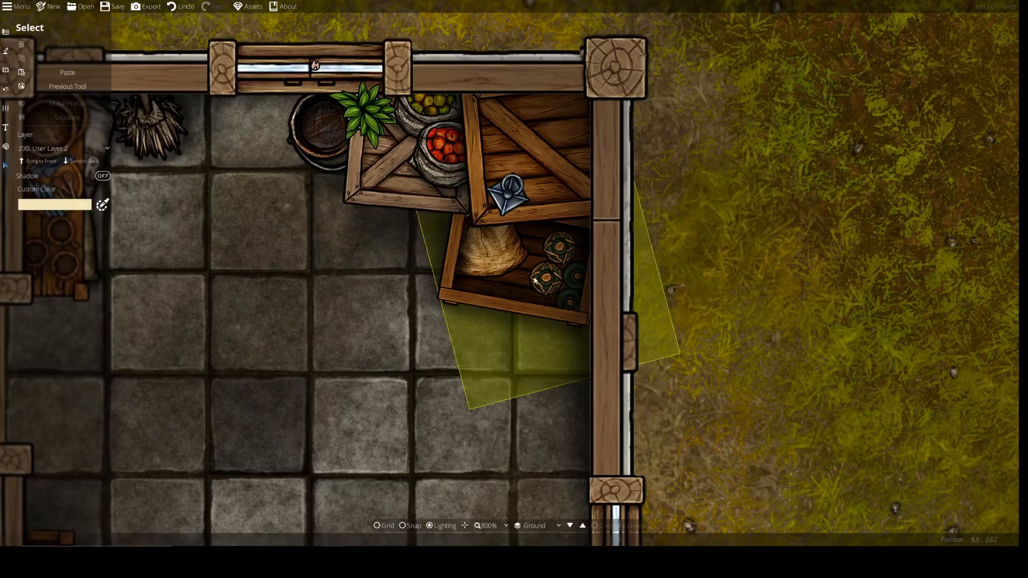
{"action": "mouse_move", "coordinate": [557, 264]}
{"action": "left_mouse_down"}
{"action": "mouse_move", "coordinate": [576, 279]}
{"action": "mouse_move", "coordinate": [567, 300]}
{"action": "mouse_move", "coordinate": [571, 271]}
{"action": "mouse_move", "coordinate": [566, 296]}
{"action": "mouse_move", "coordinate": [548, 279]}
{"action": "mouse_move", "coordinate": [571, 273]}
{"action": "mouse_move", "coordinate": [547, 253]}
{"action": "mouse_move", "coordinate": [571, 272]}
{"action": "left_mouse_up"}
{"action": "left_click", "coordinate": [570, 272]}
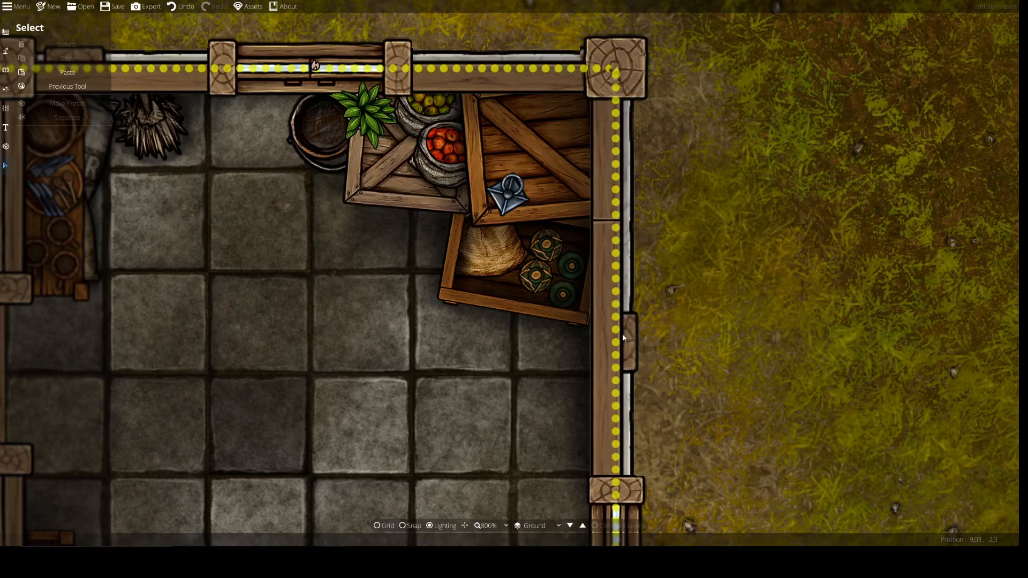
{"action": "left_click", "coordinate": [561, 298]}
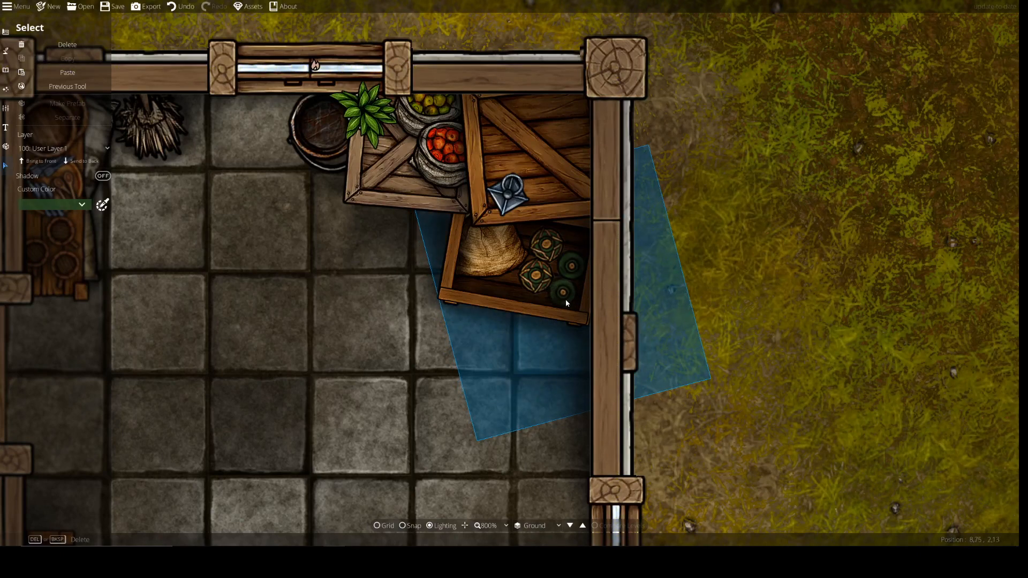
{"action": "key", "text": "Escape"}
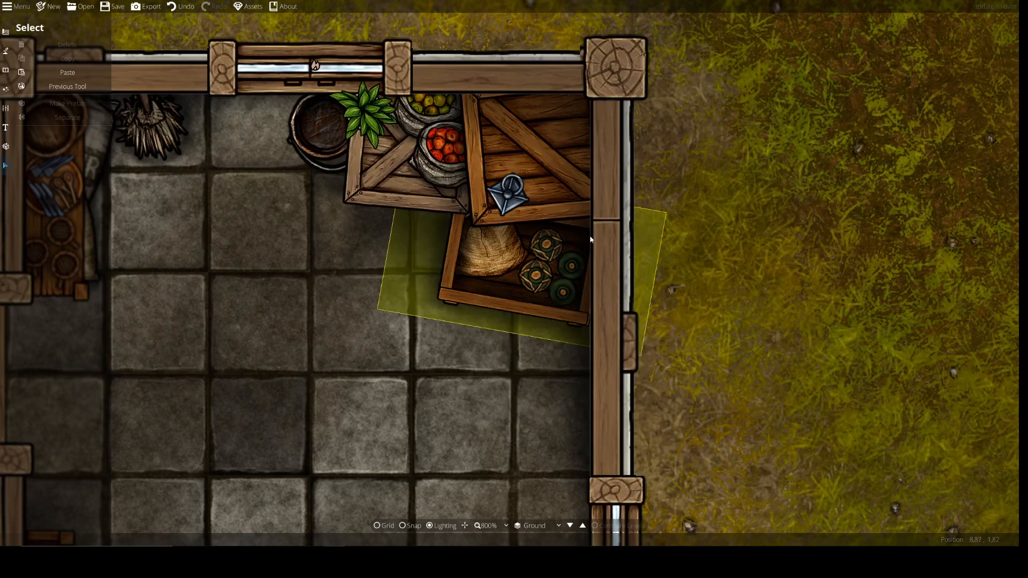
Return to the Path tool, choose another shadow path, set its width to 0.18 and draw it along the sack's edge in the lower crate
{"action": "left_click_drag", "start_coordinate": [367, 362], "coordinate": [681, 414]}
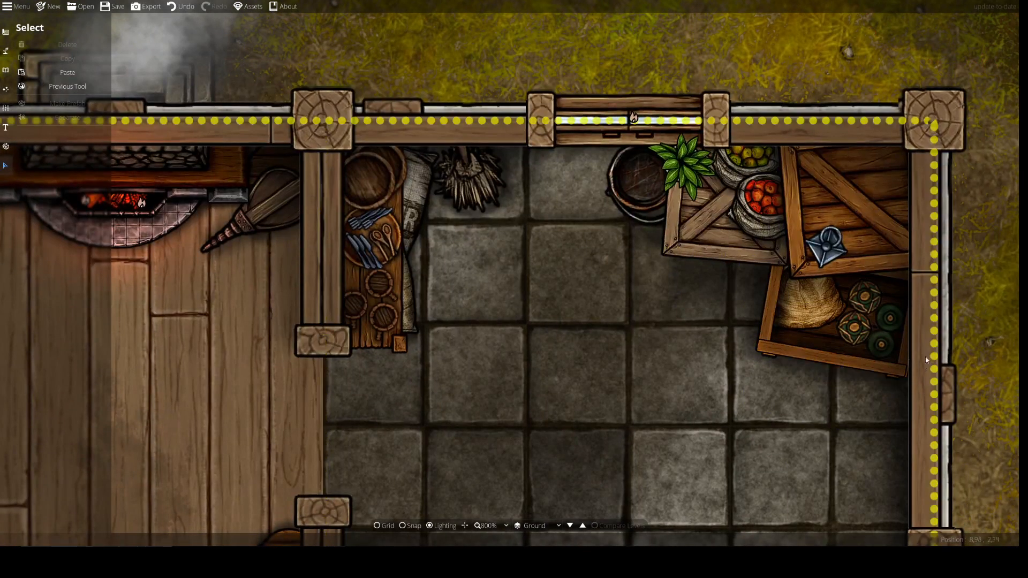
{"action": "left_click_drag", "start_coordinate": [755, 380], "coordinate": [527, 368]}
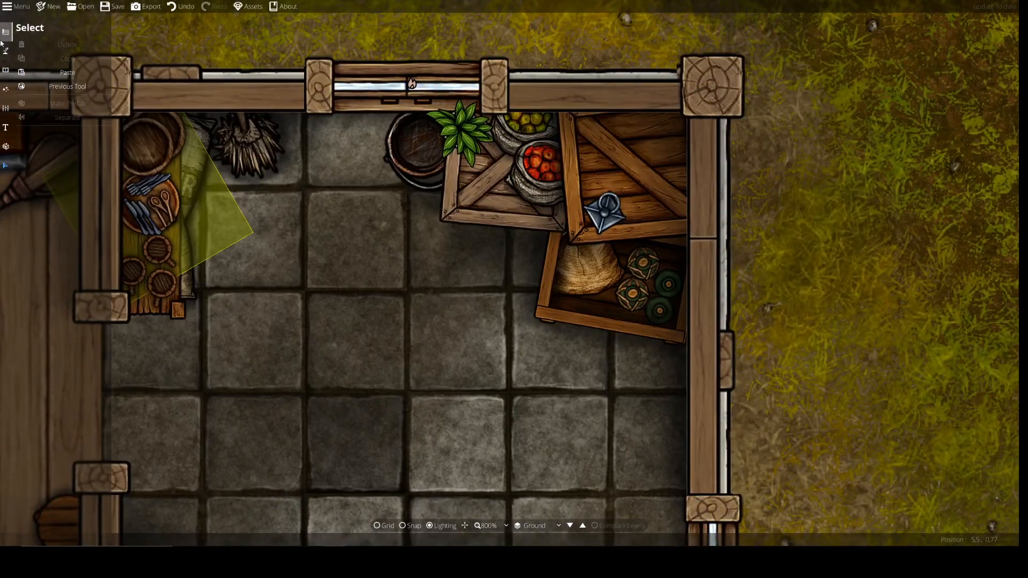
{"action": "left_click", "coordinate": [6, 51]}
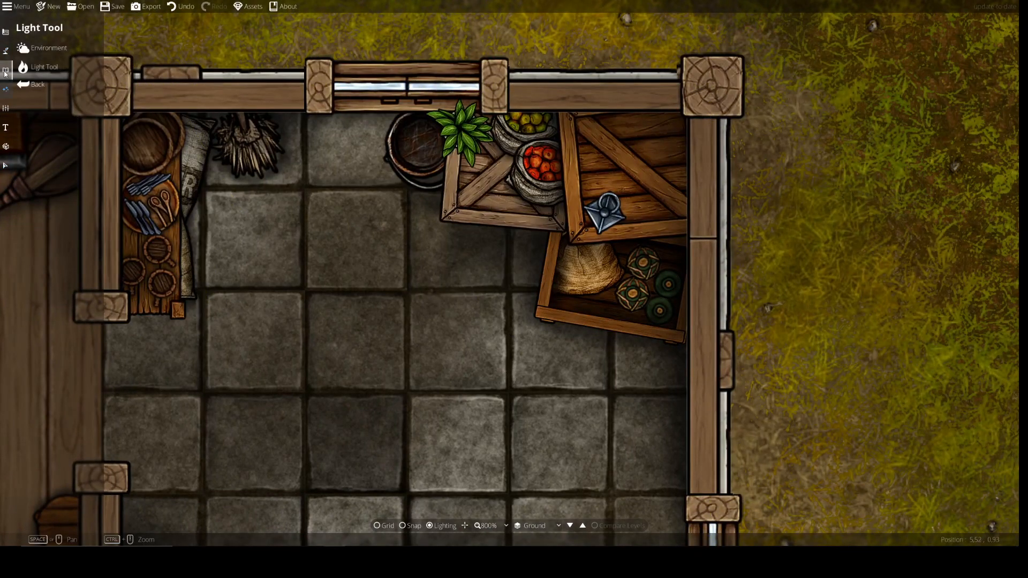
{"action": "left_click", "coordinate": [44, 105]}
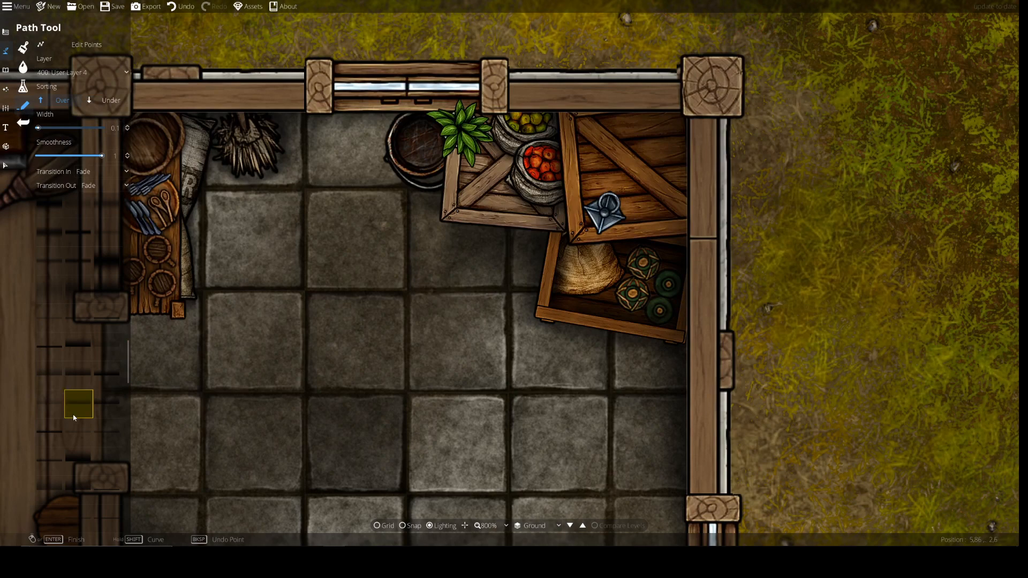
{"action": "scroll", "coordinate": [53, 372], "scroll_direction": "down", "scroll_amount": 3}
{"action": "left_click", "coordinate": [53, 416]}
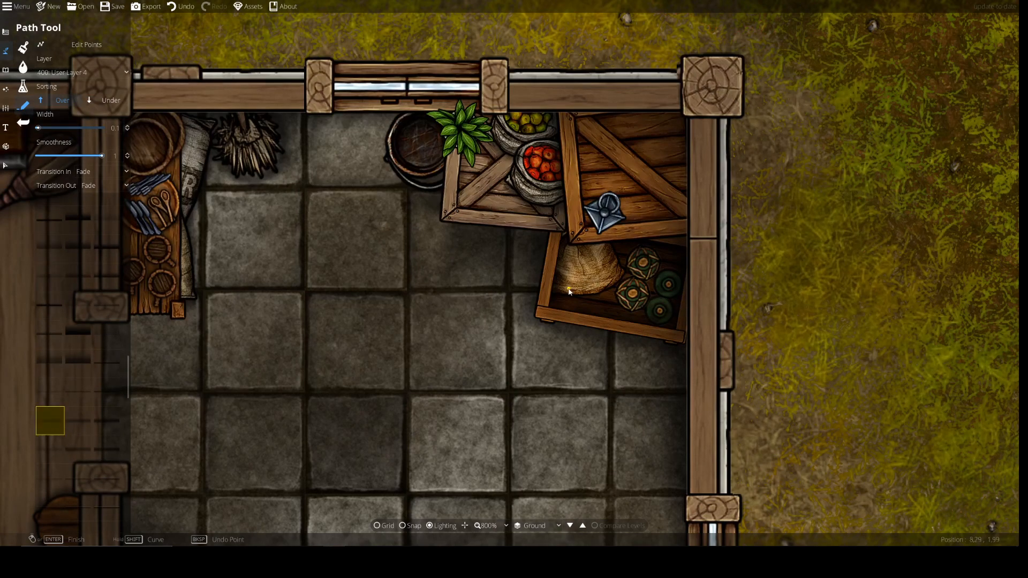
{"action": "key", "text": "ctrl+z"}
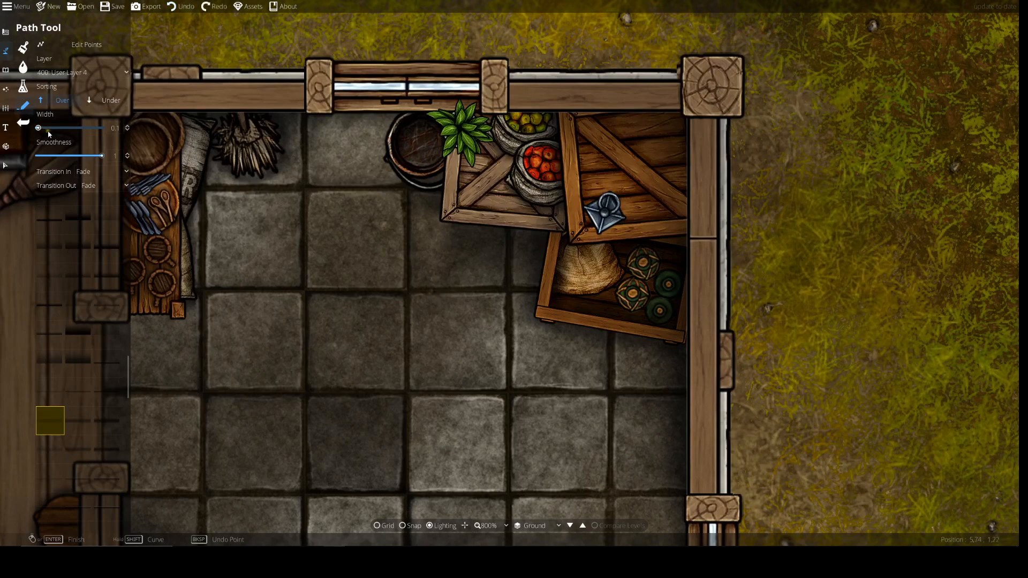
{"action": "left_click", "coordinate": [617, 270]}
{"action": "left_click", "coordinate": [557, 293]}
{"action": "right_click", "coordinate": [558, 293]}
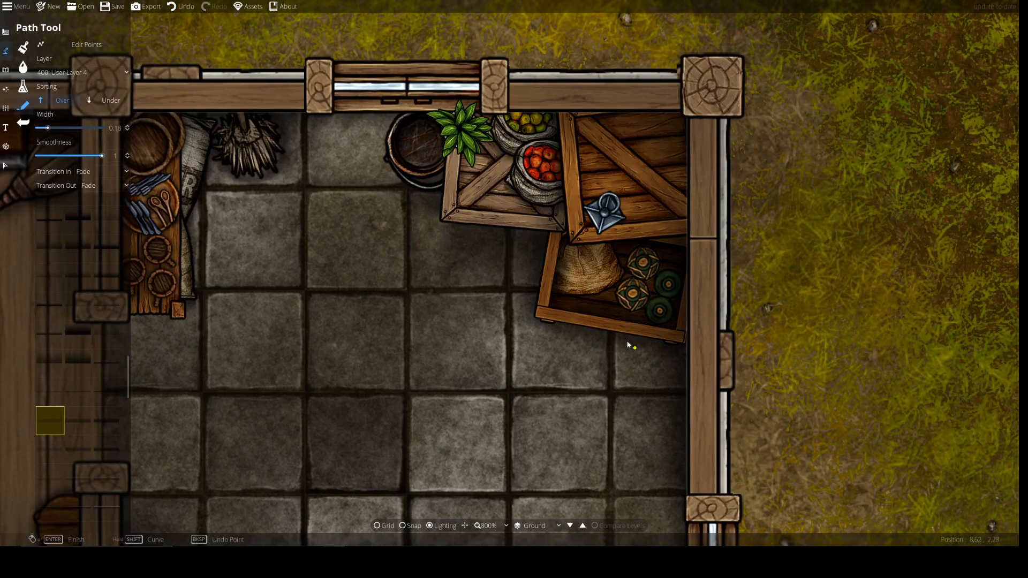
{"action": "left_click_drag", "start_coordinate": [486, 323], "coordinate": [396, 294]}
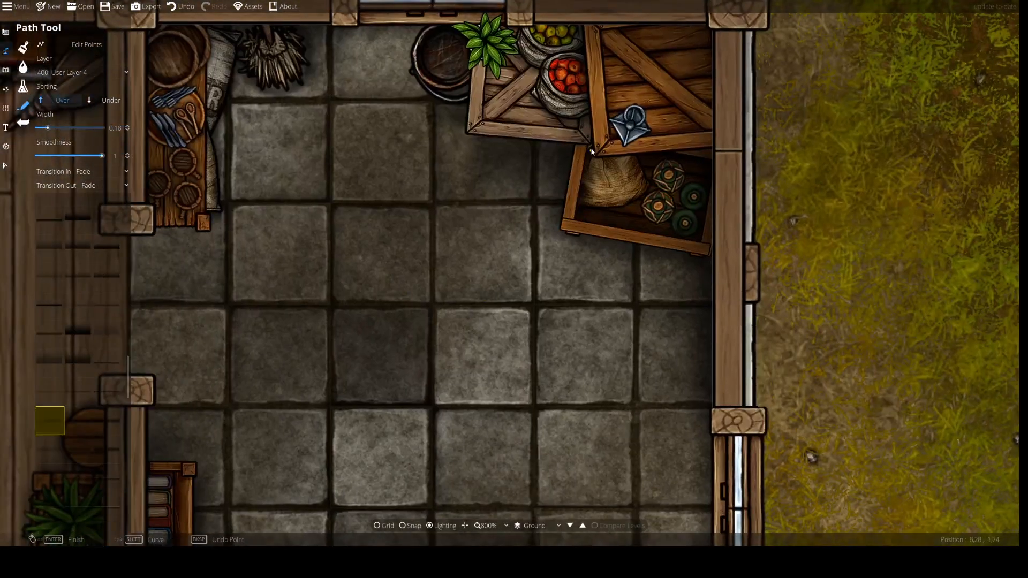
{"action": "left_click_drag", "start_coordinate": [550, 258], "coordinate": [561, 341]}
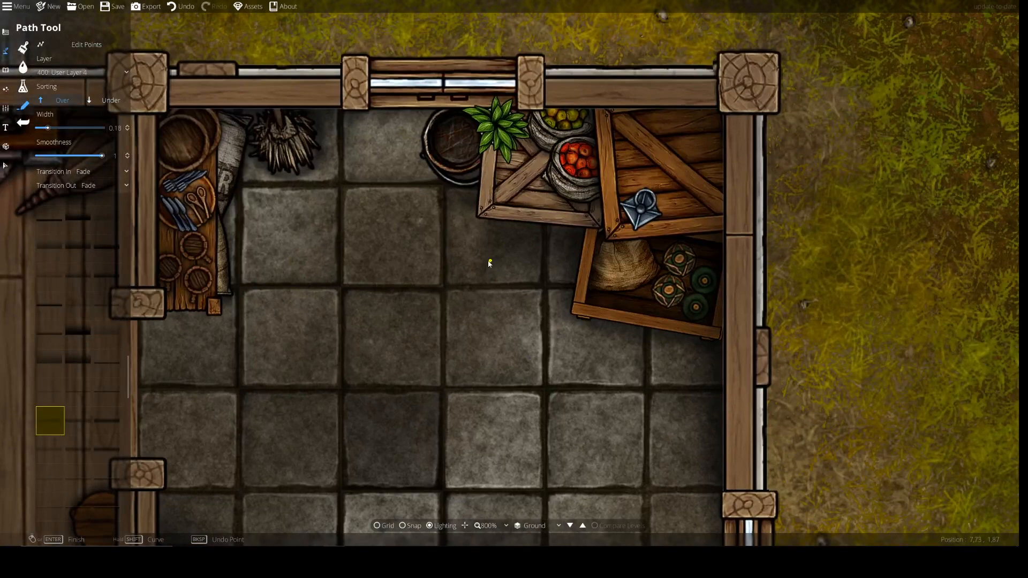
{"action": "left_click_drag", "start_coordinate": [459, 266], "coordinate": [653, 243]}
{"action": "left_click_drag", "start_coordinate": [772, 241], "coordinate": [645, 379]}
{"action": "left_click_drag", "start_coordinate": [539, 277], "coordinate": [507, 301]}
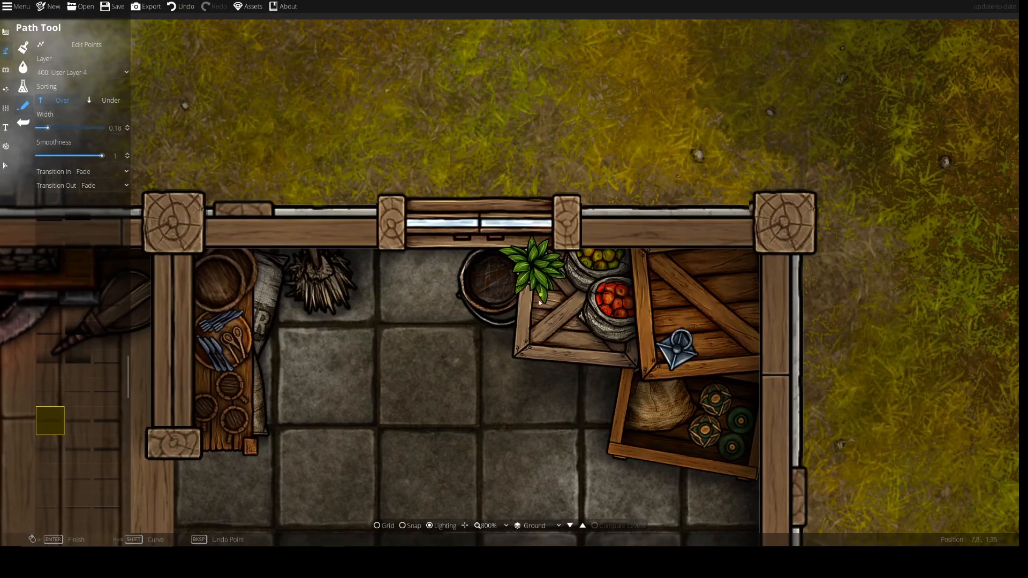
{"action": "left_click", "coordinate": [5, 89]}
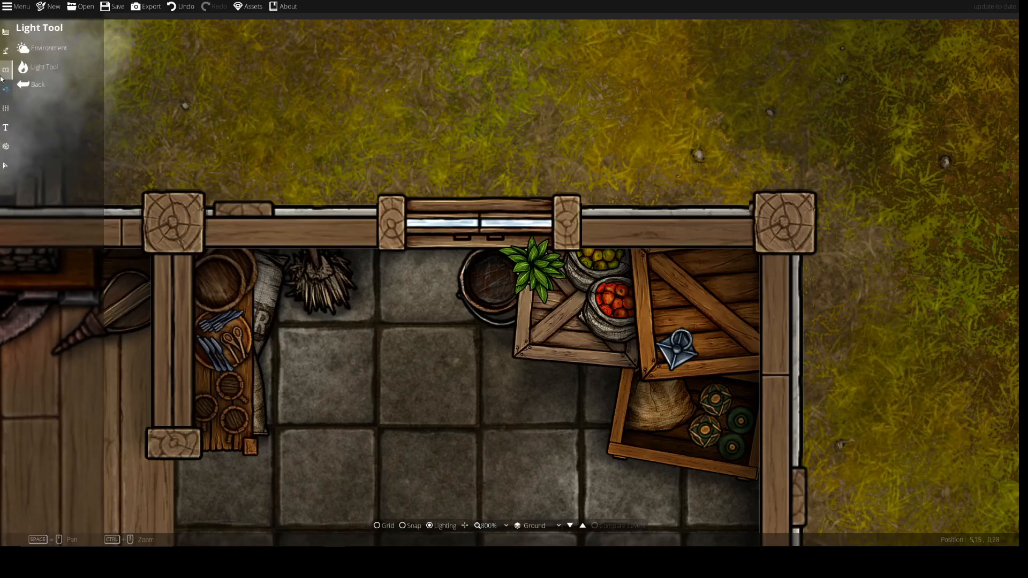
{"action": "left_click", "coordinate": [2, 74]}
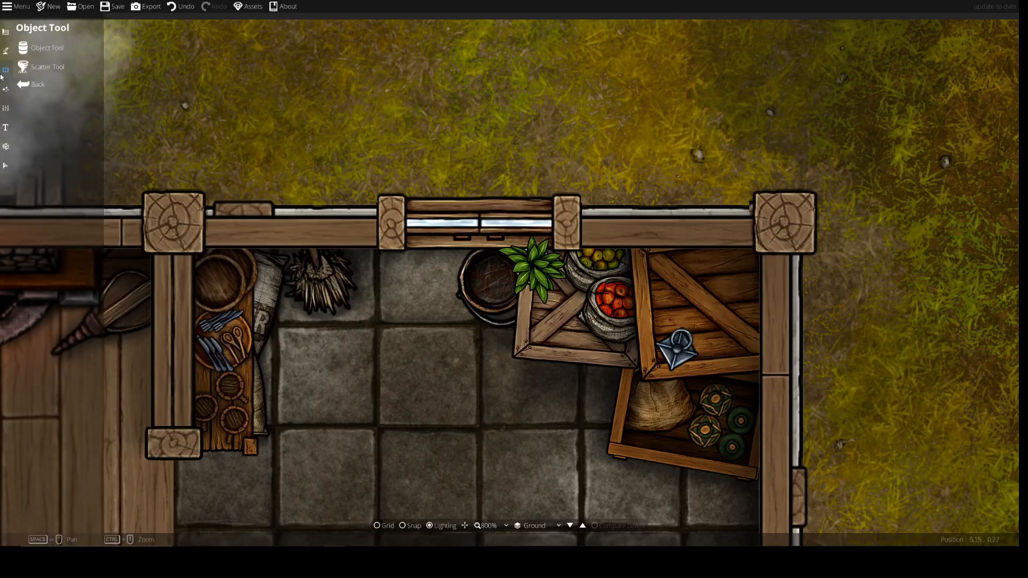
{"action": "left_click", "coordinate": [5, 108]}
{"action": "left_click", "coordinate": [7, 91]}
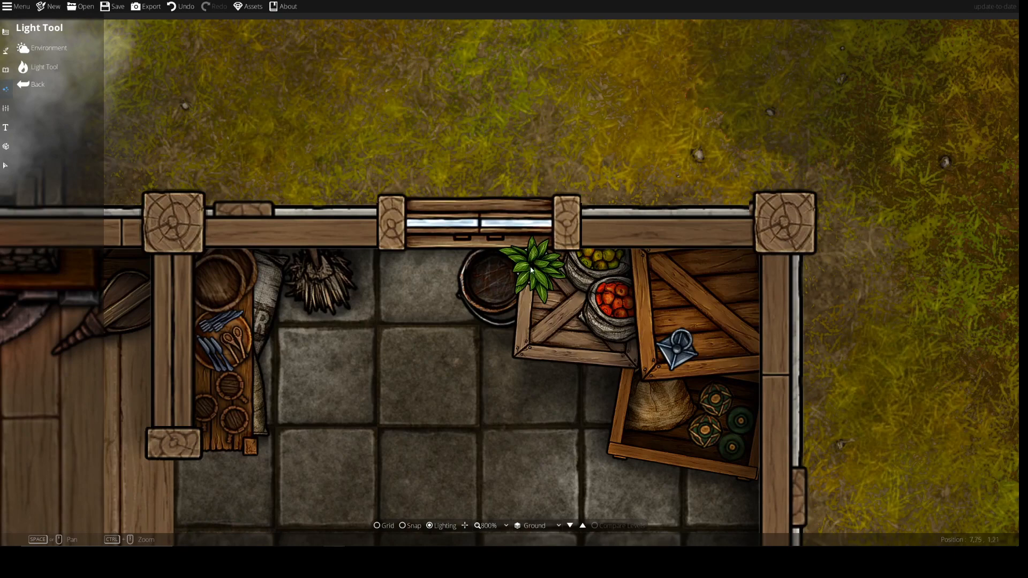
{"action": "left_click_drag", "start_coordinate": [551, 267], "coordinate": [544, 291]}
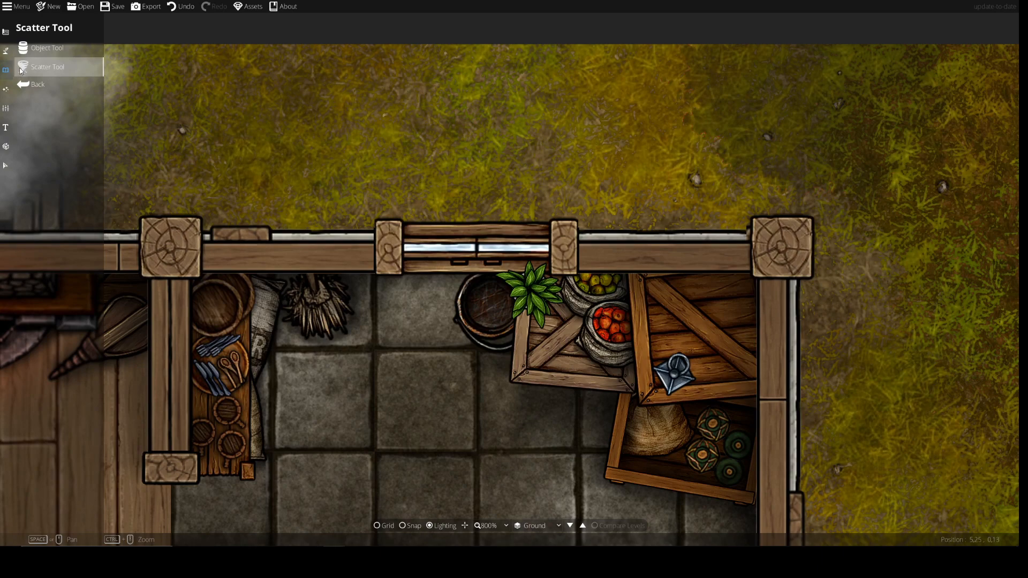
Try a shadow path on the grass, undo it, then use another one on User Layer 4 to shade beside the leafy plant
{"action": "left_click", "coordinate": [40, 107]}
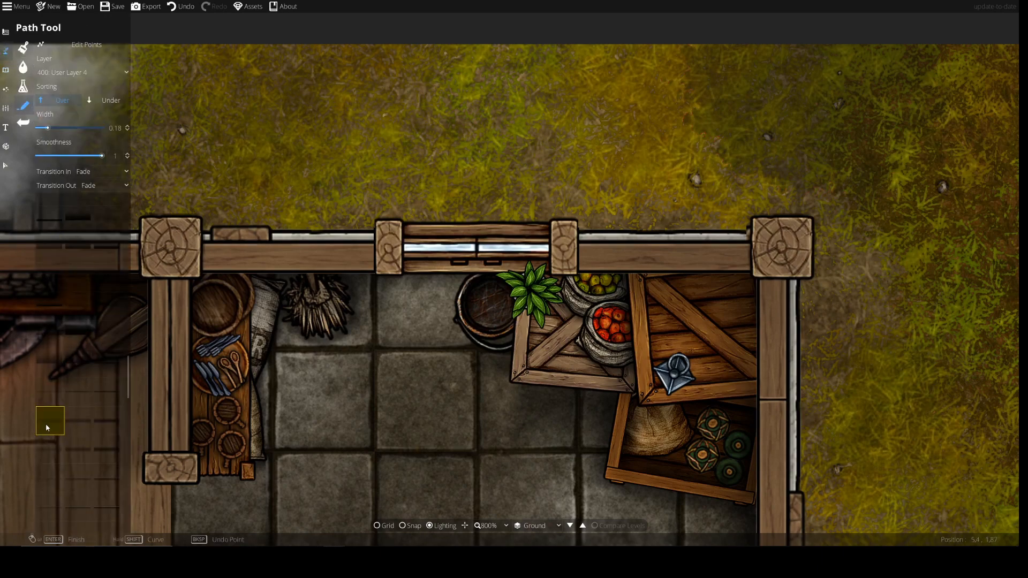
{"action": "left_click", "coordinate": [225, 187]}
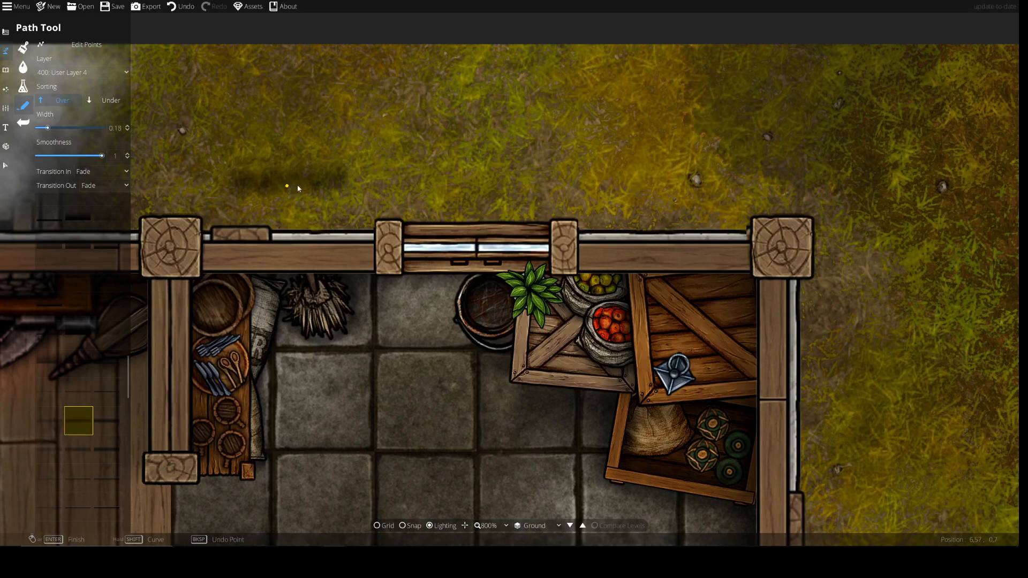
{"action": "key", "text": "ctrl+z"}
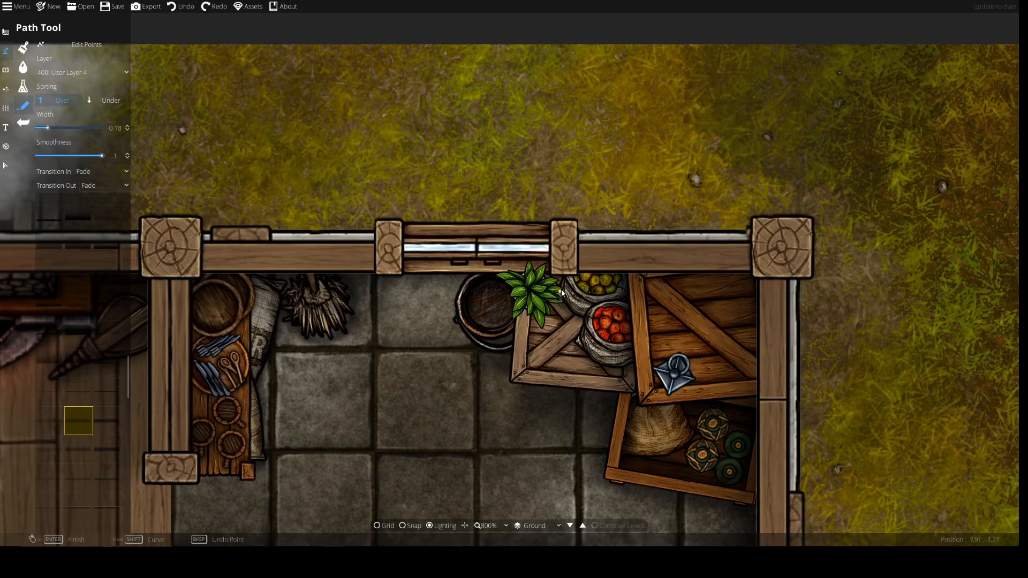
{"action": "left_click", "coordinate": [523, 316]}
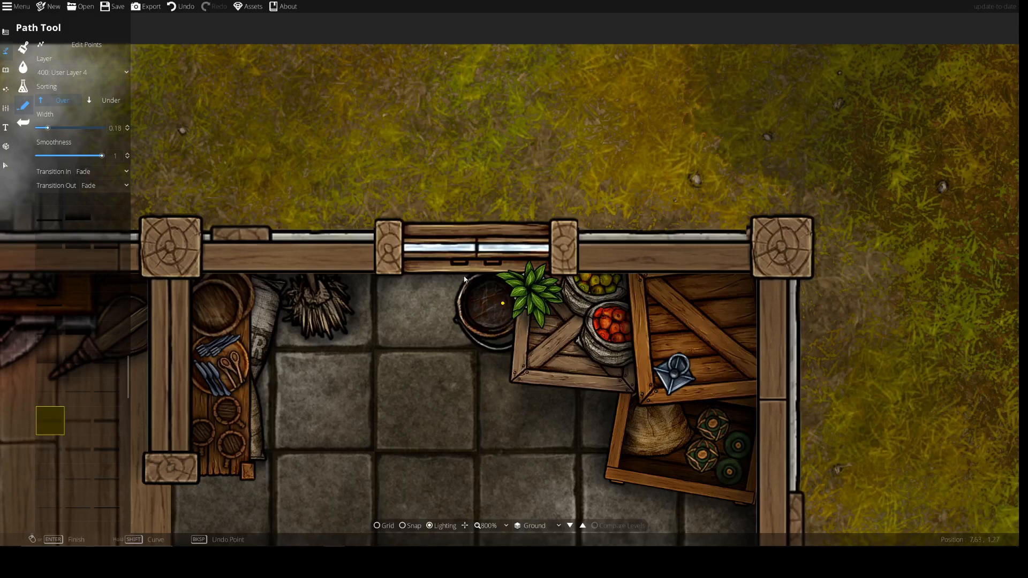
Set the path layer to 900: Above Roofs and draw a shadow path over the leafy plant beside the crates
{"action": "left_click", "coordinate": [73, 73]}
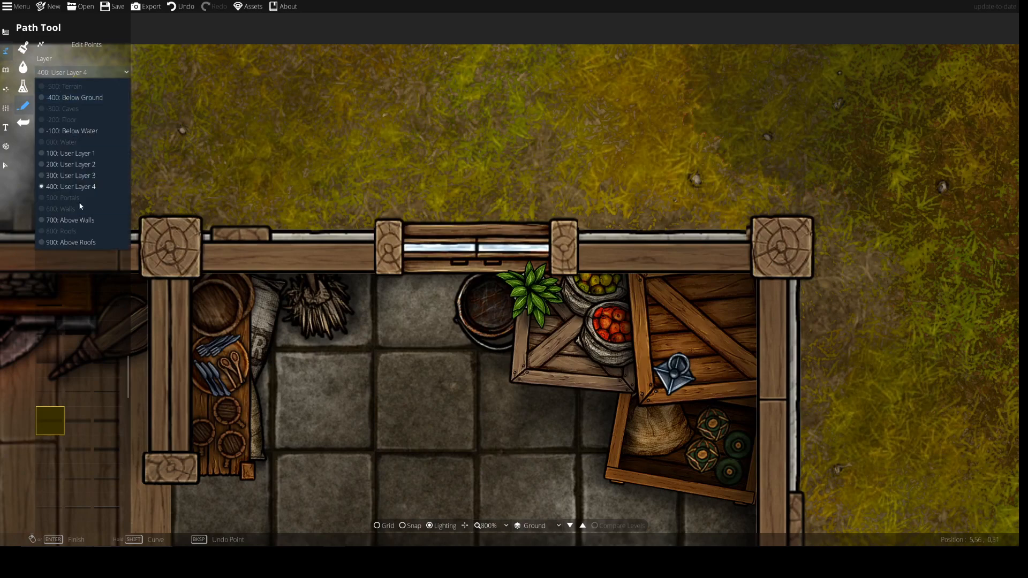
{"action": "left_click", "coordinate": [80, 220]}
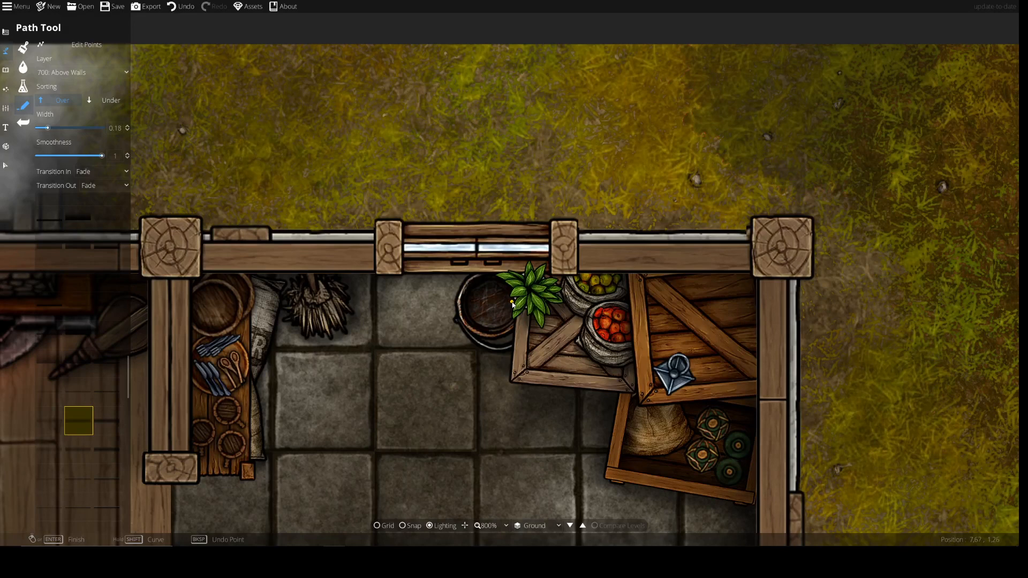
{"action": "left_click", "coordinate": [75, 47]}
{"action": "left_click", "coordinate": [83, 73]}
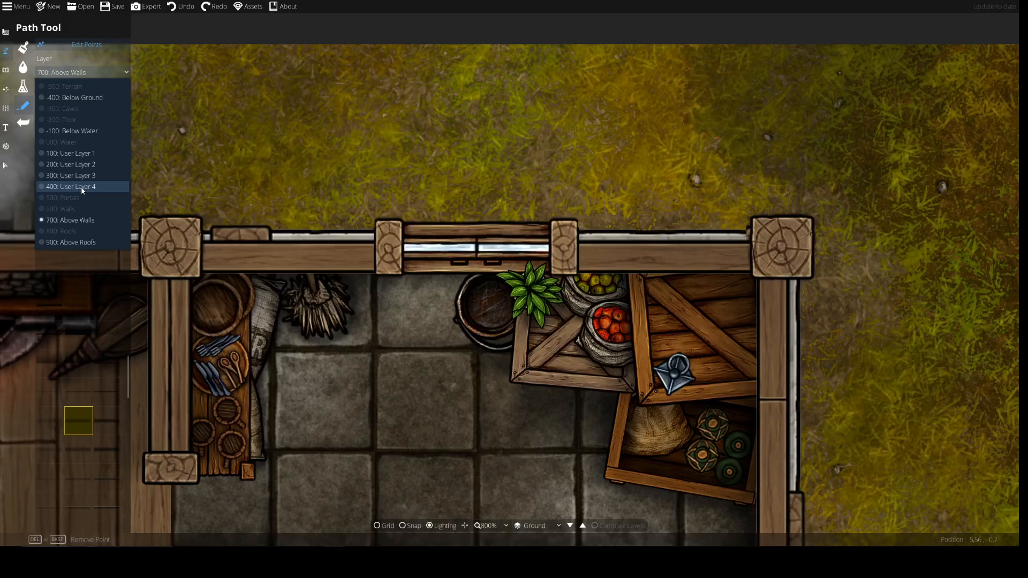
{"action": "left_click", "coordinate": [70, 242]}
{"action": "left_click", "coordinate": [89, 48]}
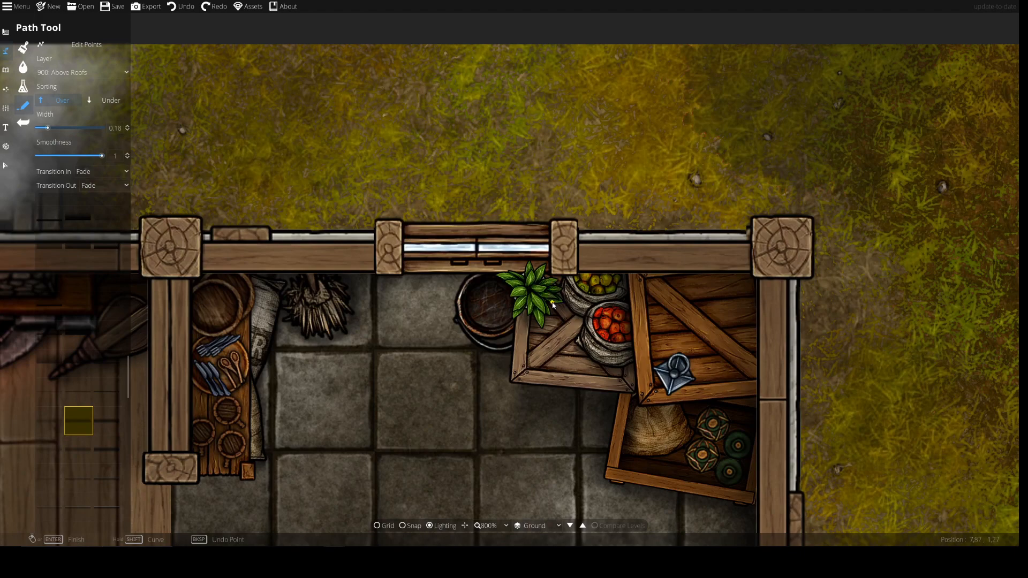
{"action": "left_click", "coordinate": [539, 322]}
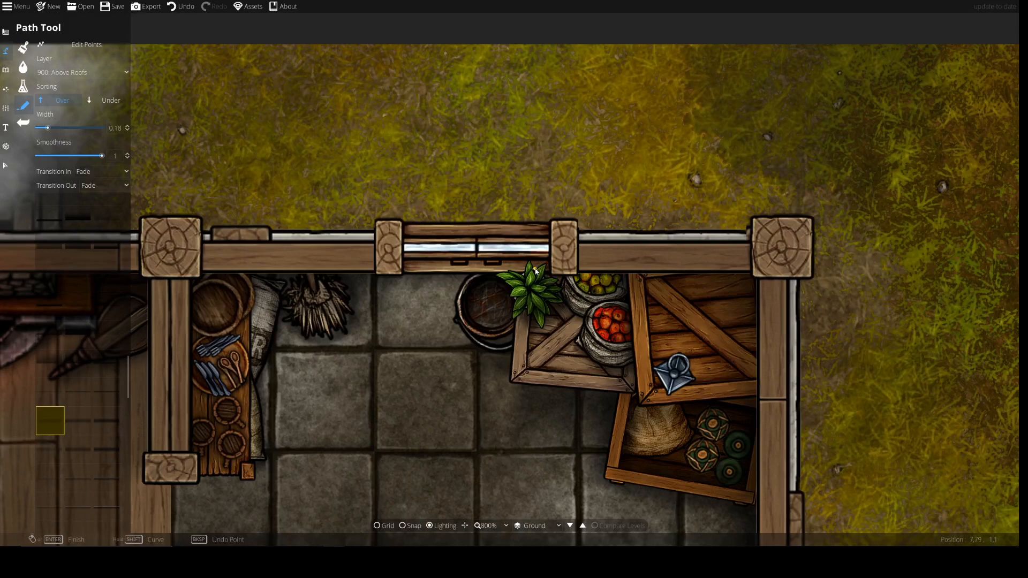
{"action": "left_click_drag", "start_coordinate": [517, 401], "coordinate": [458, 350]}
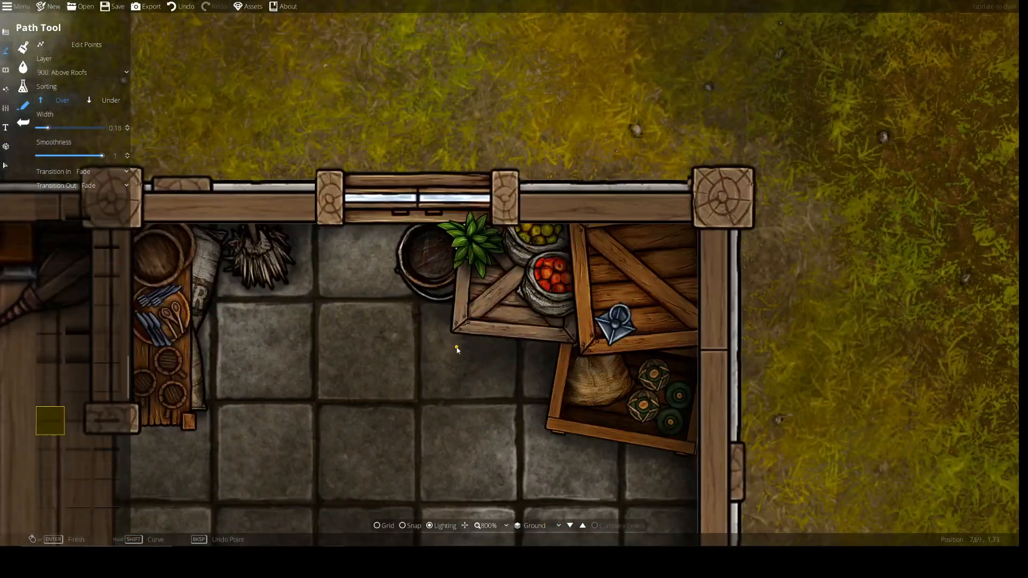
{"action": "left_click_drag", "start_coordinate": [396, 330], "coordinate": [405, 367]}
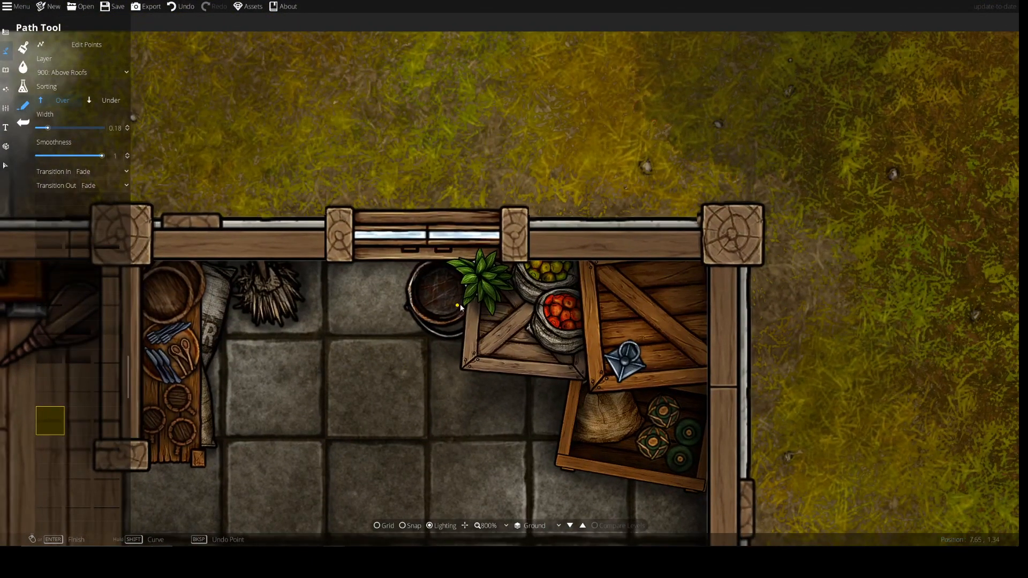
{"action": "left_click", "coordinate": [478, 320]}
{"action": "left_click_drag", "start_coordinate": [424, 377], "coordinate": [463, 383]}
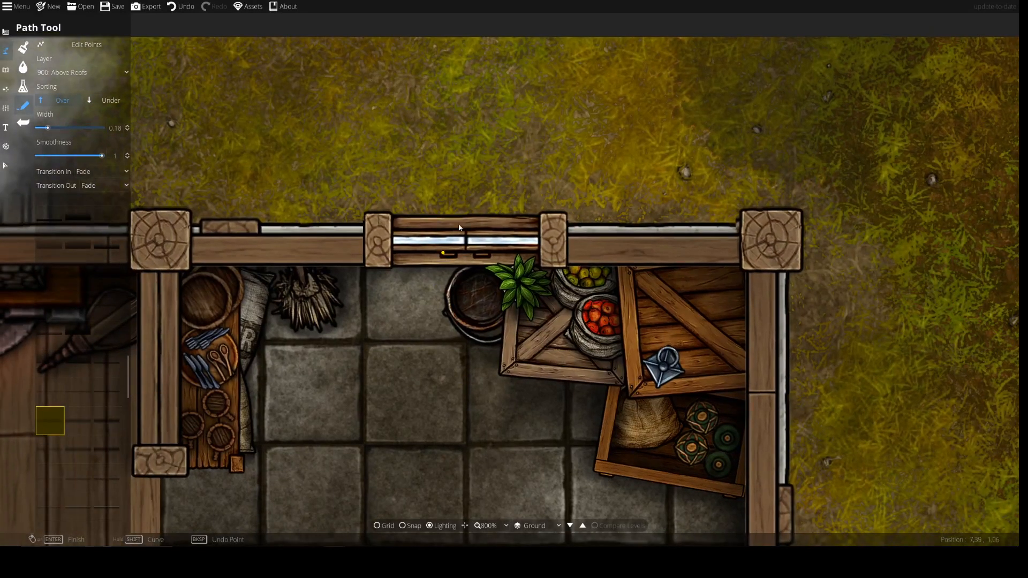
Choose a different shadow path texture and set the path layer to 200: User Layer 2
{"action": "scroll", "coordinate": [53, 396], "scroll_direction": "up", "scroll_amount": 2}
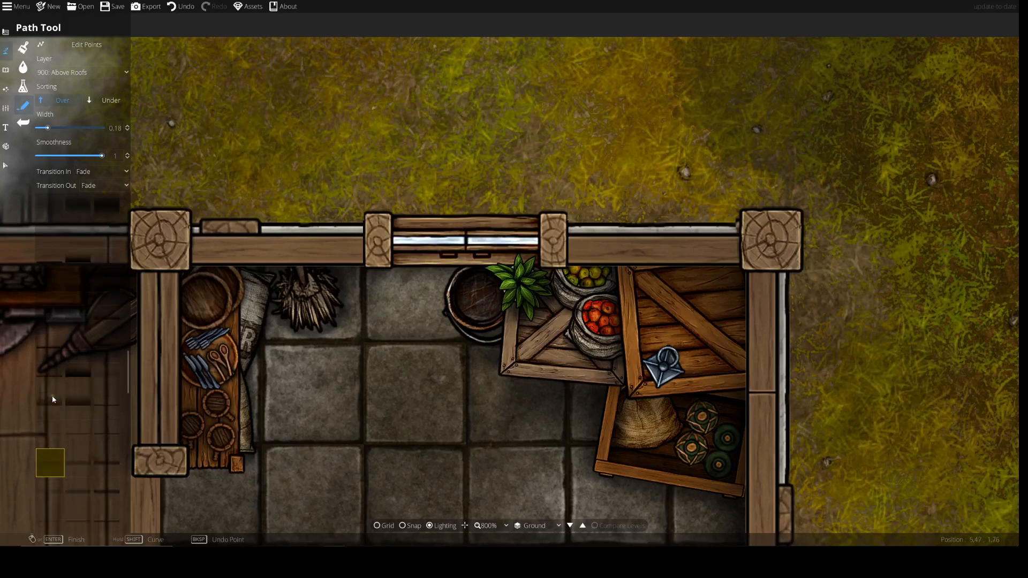
{"action": "scroll", "coordinate": [57, 438], "scroll_direction": "down", "scroll_amount": 1}
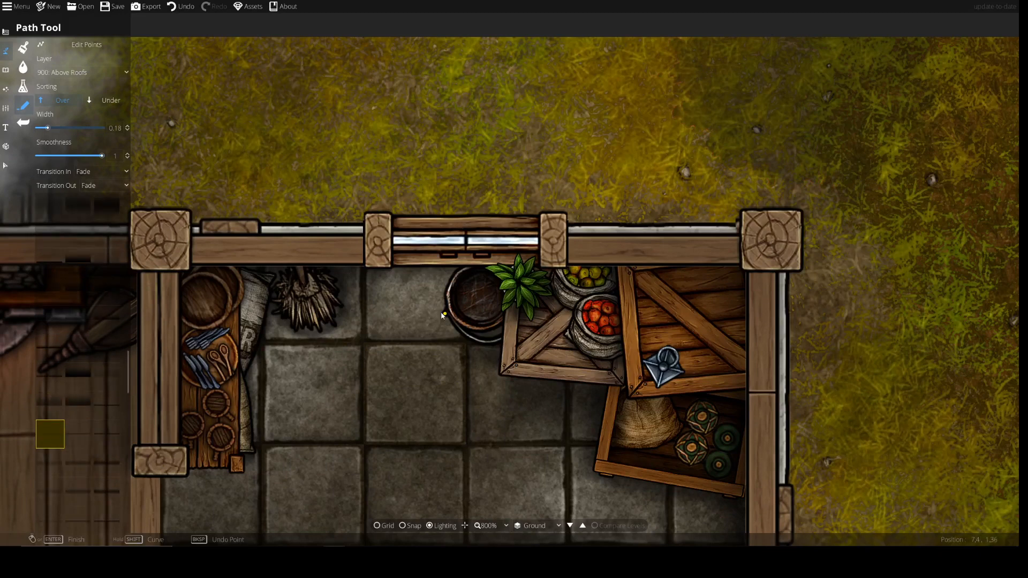
{"action": "scroll", "coordinate": [67, 458], "scroll_direction": "up", "scroll_amount": 1}
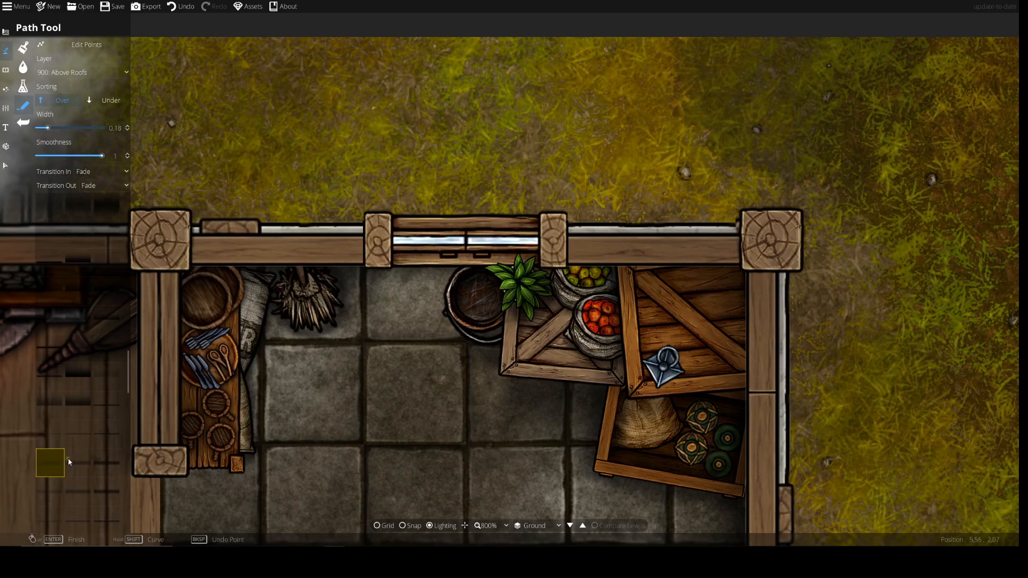
{"action": "left_click", "coordinate": [59, 72]}
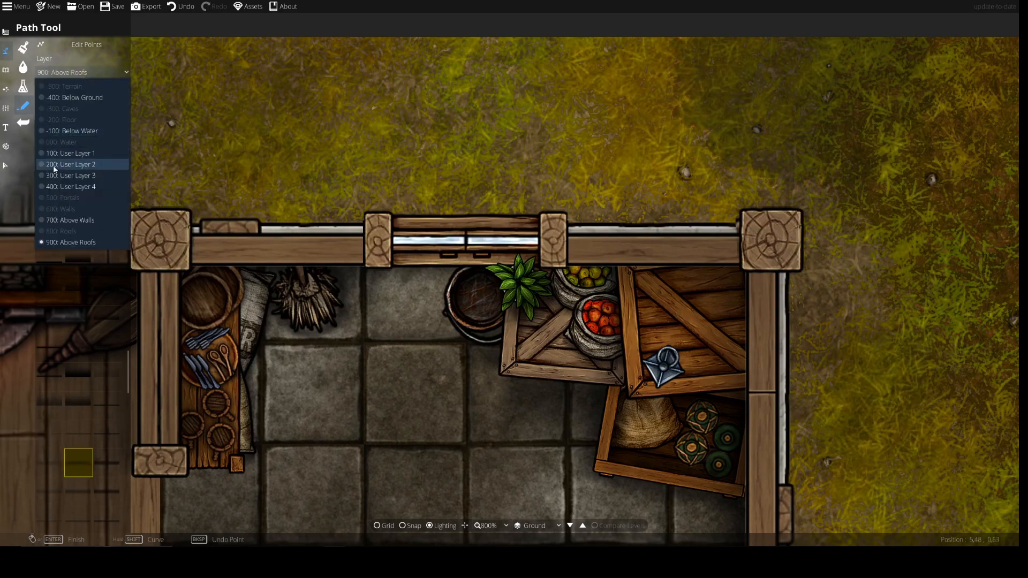
{"action": "left_click", "coordinate": [59, 166]}
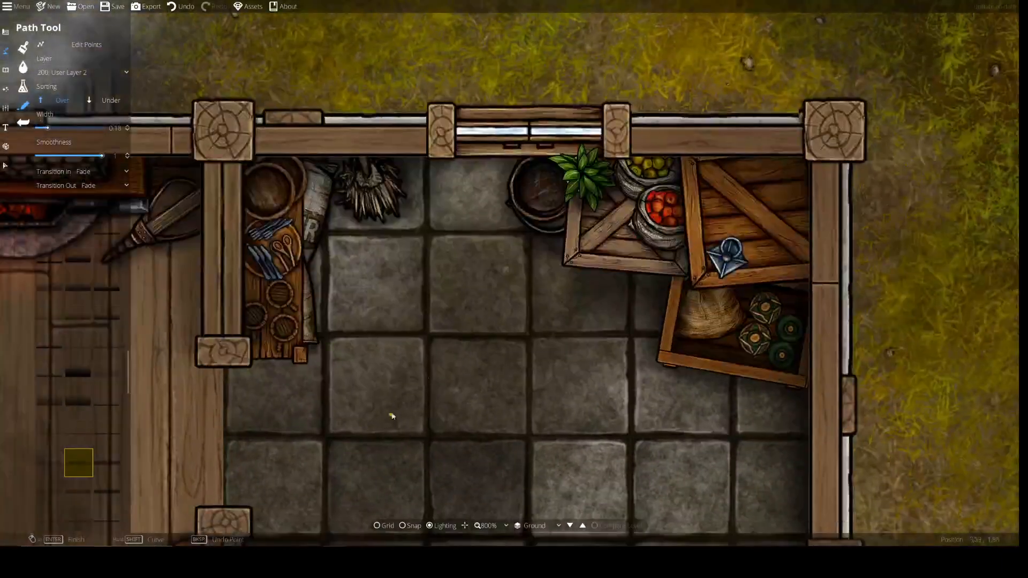
{"action": "left_click_drag", "start_coordinate": [392, 416], "coordinate": [386, 335]}
{"action": "left_click_drag", "start_coordinate": [534, 303], "coordinate": [535, 450]}
{"action": "left_click_drag", "start_coordinate": [563, 530], "coordinate": [502, 374]}
{"action": "left_click_drag", "start_coordinate": [487, 522], "coordinate": [430, 150]}
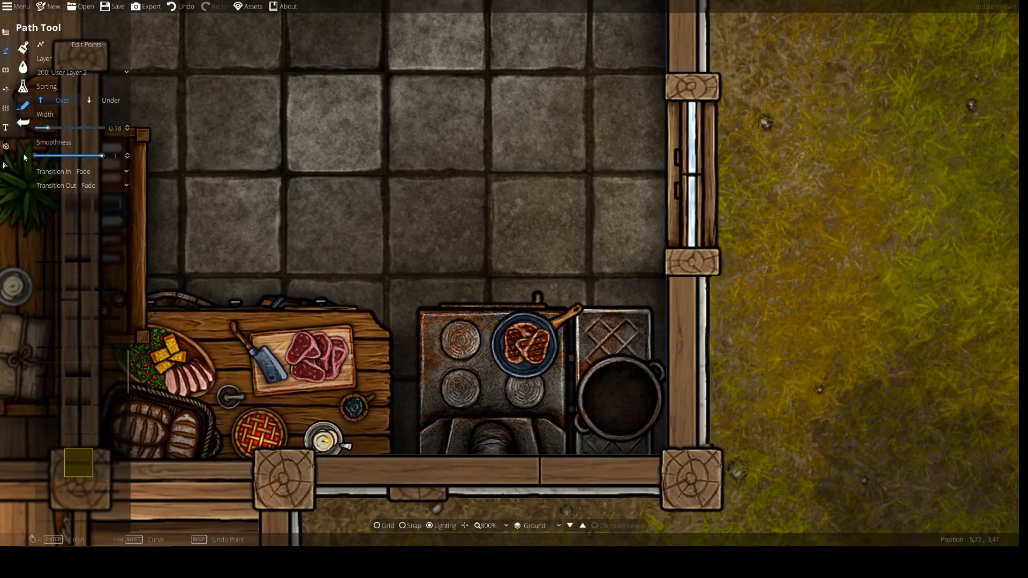
Set the path layer to 300: User Layer 3 and shade the stove along the frying pan's lower edge, redrawing the first attempt
{"action": "left_click", "coordinate": [72, 72]}
{"action": "left_click", "coordinate": [70, 177]}
{"action": "left_click", "coordinate": [490, 364]}
{"action": "left_click", "coordinate": [525, 384]}
{"action": "right_click", "coordinate": [526, 383]}
{"action": "key", "text": "ctrl+z"}
{"action": "left_click", "coordinate": [561, 365]}
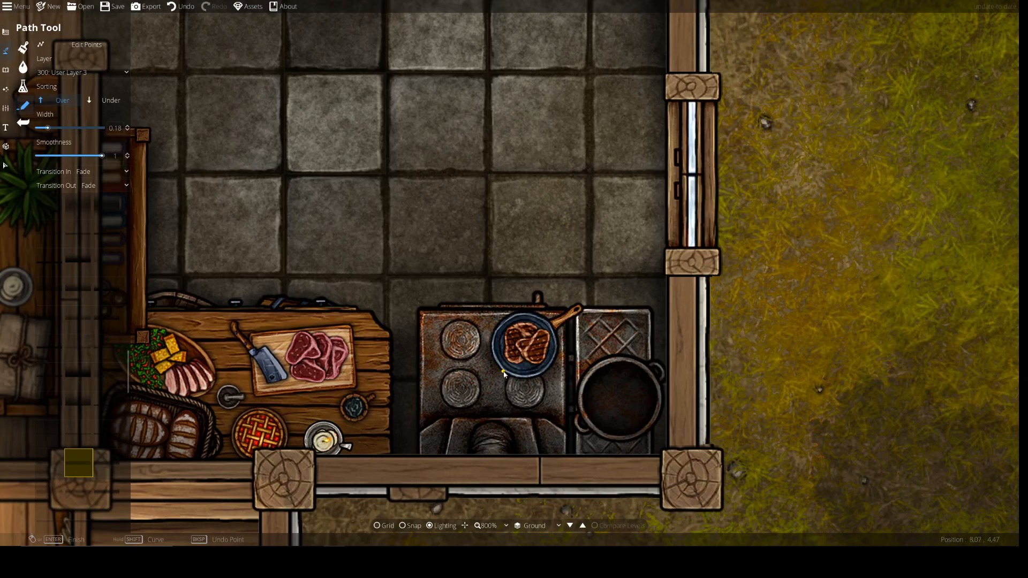
{"action": "left_click_drag", "start_coordinate": [419, 279], "coordinate": [386, 244]}
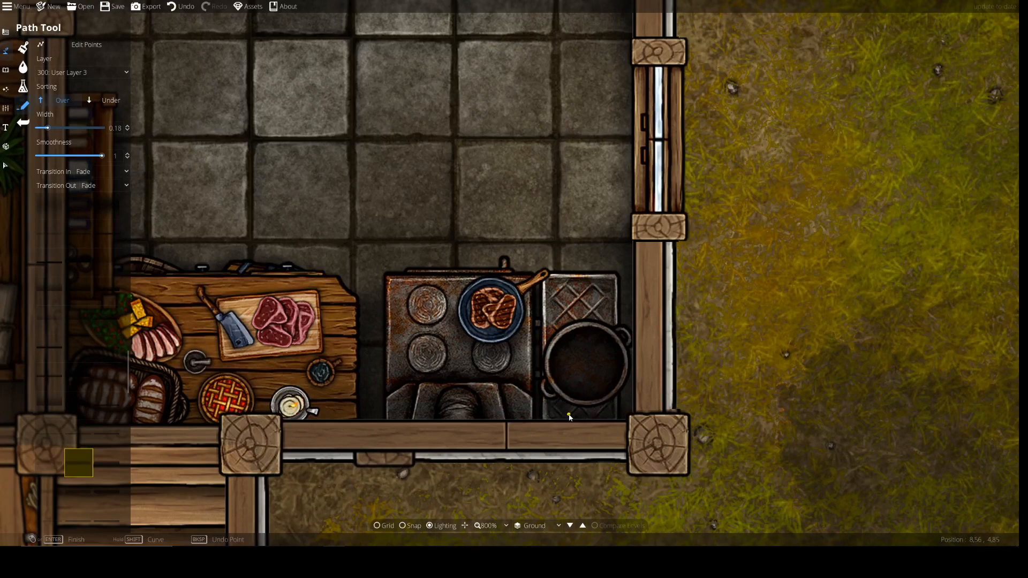
{"action": "left_click_drag", "start_coordinate": [542, 325], "coordinate": [548, 473]}
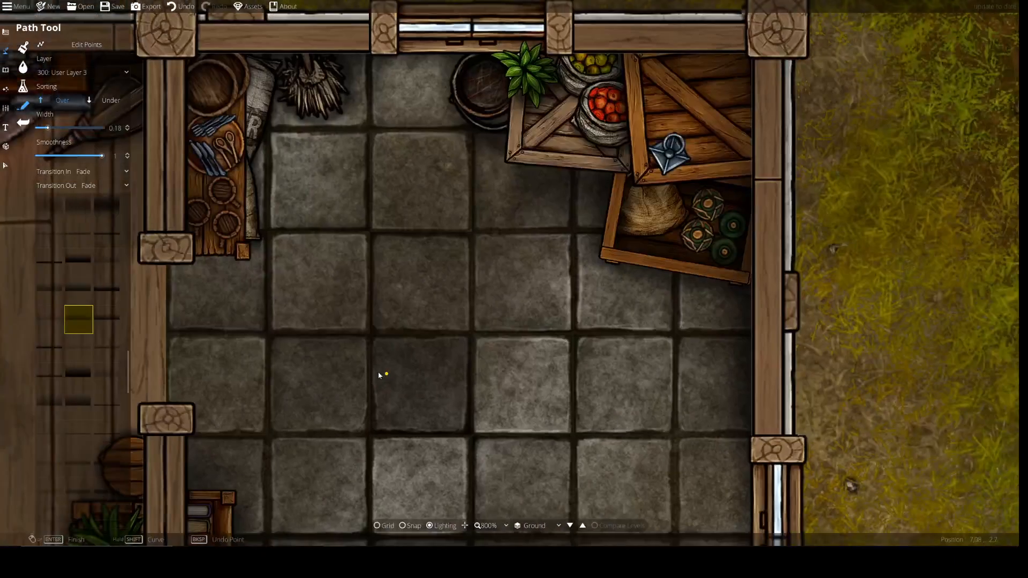
Try a shadow path with a width of 0.1 at the lower end of the utensil table, then undo it
{"action": "left_click_drag", "start_coordinate": [378, 376], "coordinate": [500, 331]}
{"action": "left_click_drag", "start_coordinate": [355, 391], "coordinate": [412, 310]}
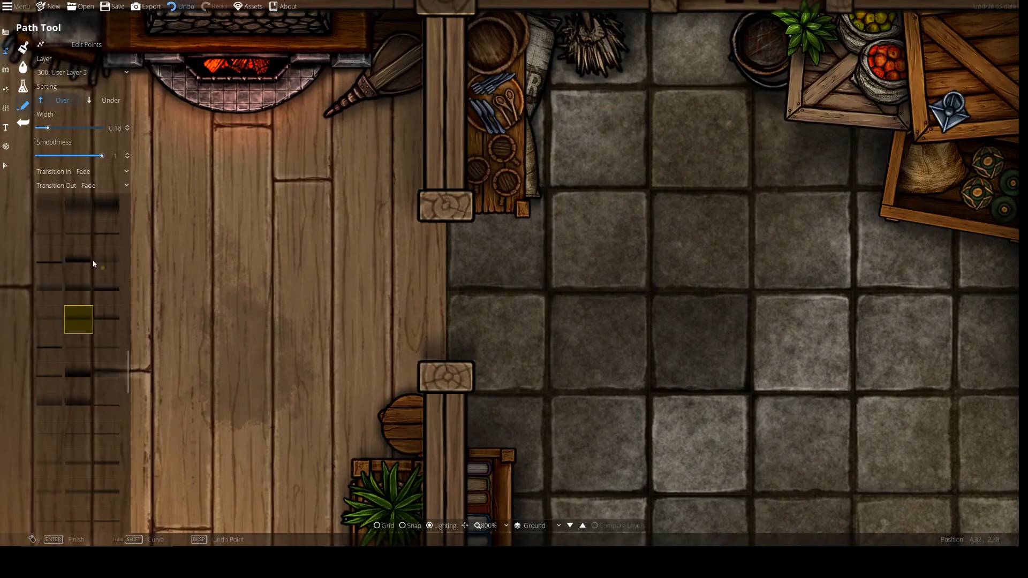
{"action": "left_click", "coordinate": [173, 6]}
{"action": "left_click_drag", "start_coordinate": [48, 128], "coordinate": [36, 128]}
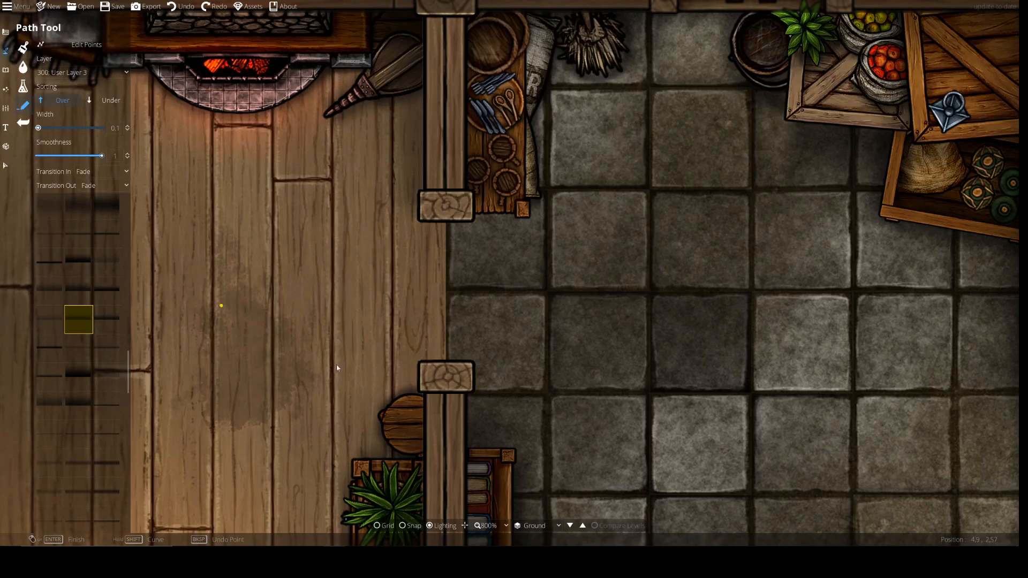
{"action": "left_click", "coordinate": [417, 368]}
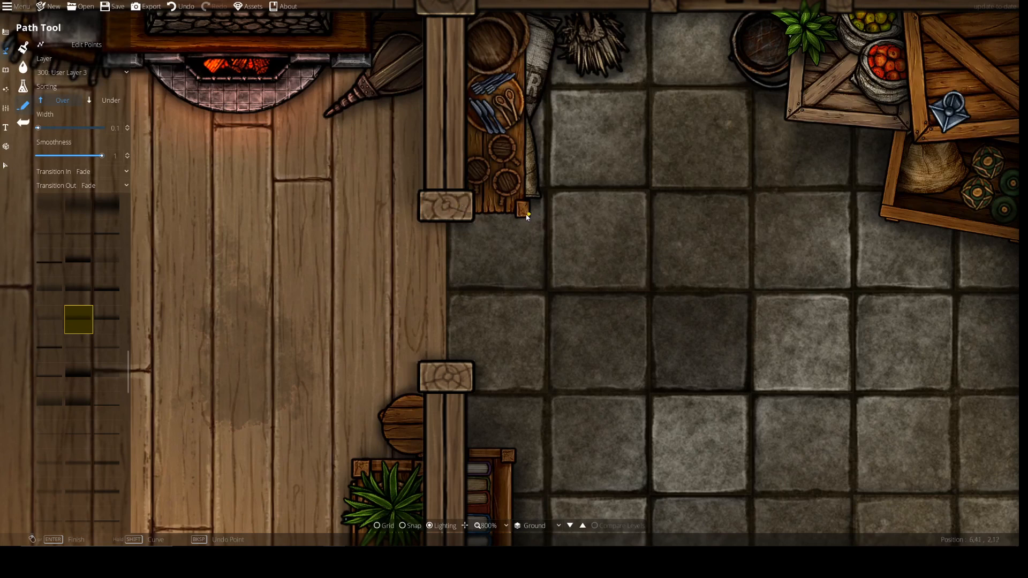
{"action": "left_click", "coordinate": [181, 6]}
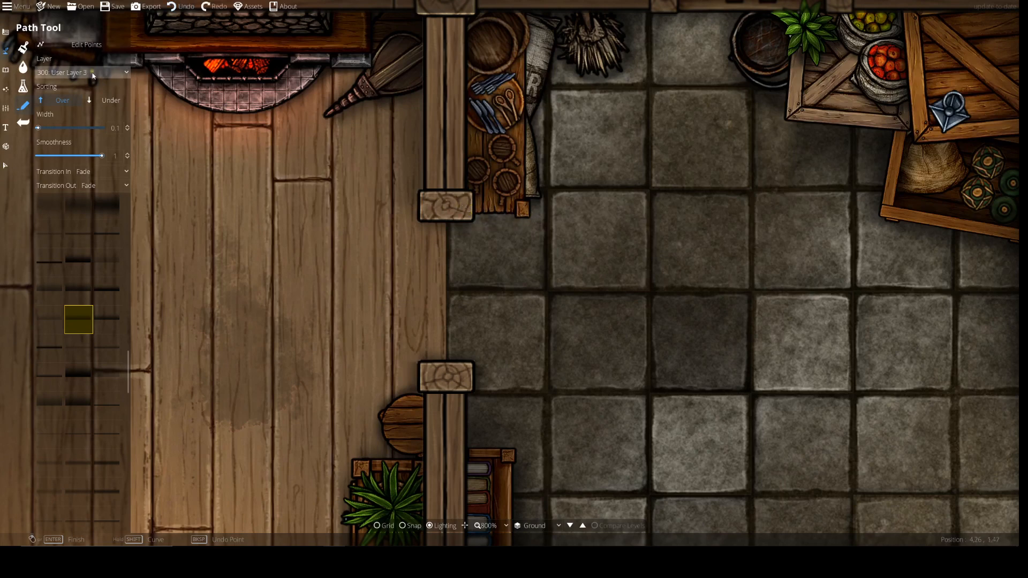
Set the path layer to 200: User Layer 2 and the width to 0.27, then shade the utensil table's lower edge
{"action": "left_click", "coordinate": [80, 72]}
{"action": "left_click", "coordinate": [59, 163]}
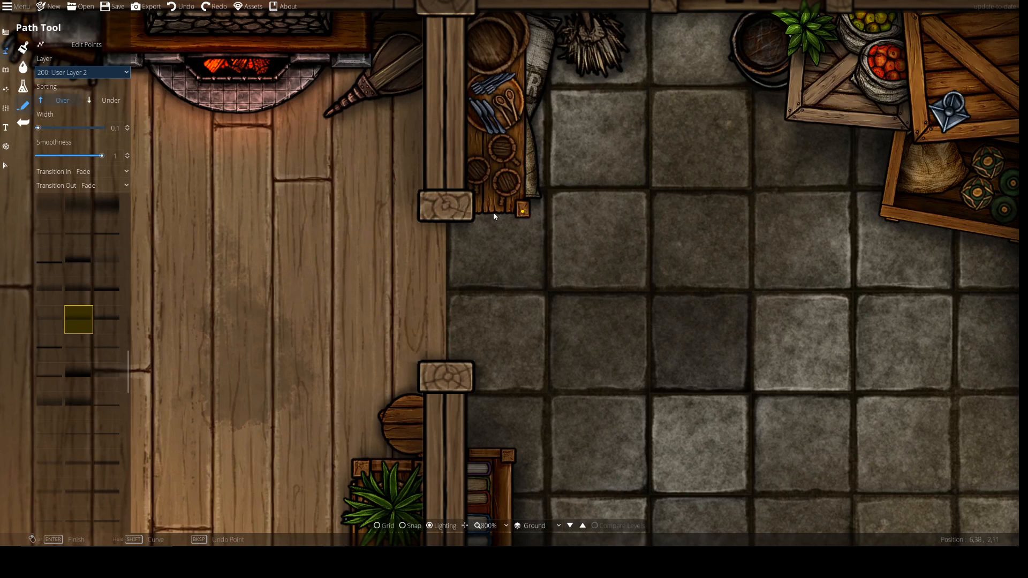
{"action": "left_click", "coordinate": [54, 129]}
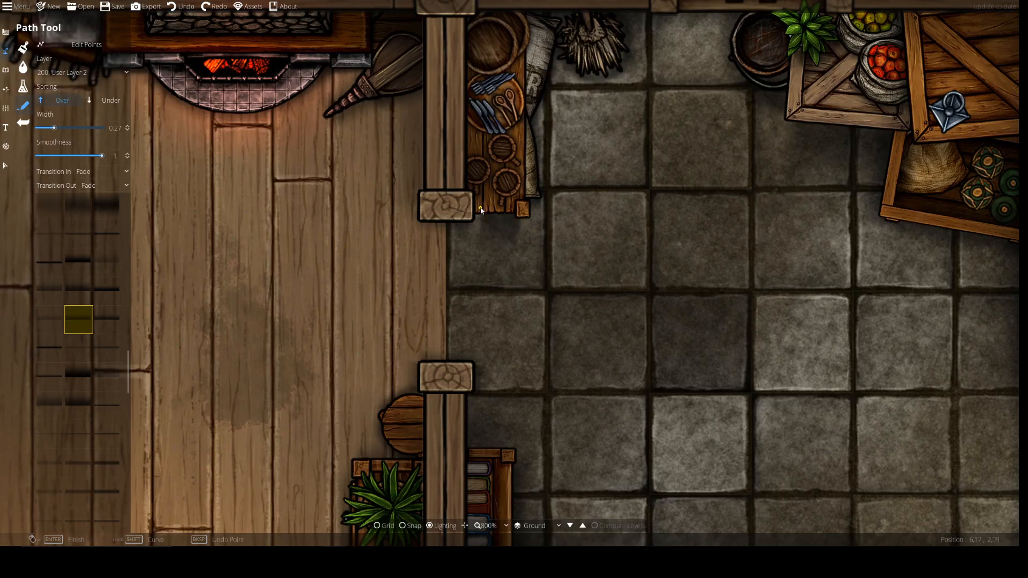
{"action": "right_click", "coordinate": [471, 181]}
Examine the shadows around the furniture and walls in the kitchen and the living room
{"action": "left_click_drag", "start_coordinate": [518, 340], "coordinate": [365, 499]}
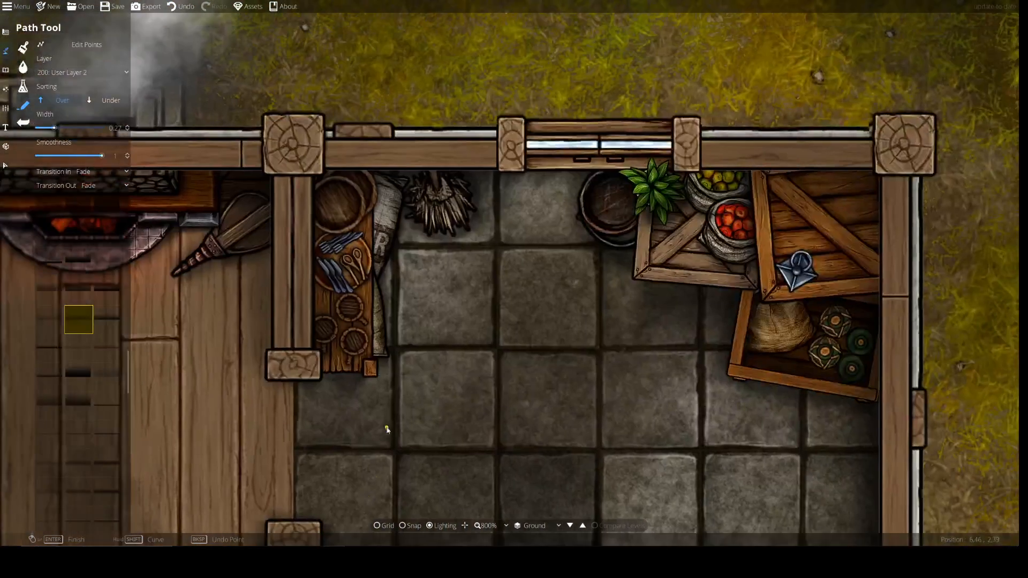
{"action": "left_click_drag", "start_coordinate": [386, 428], "coordinate": [427, 412]}
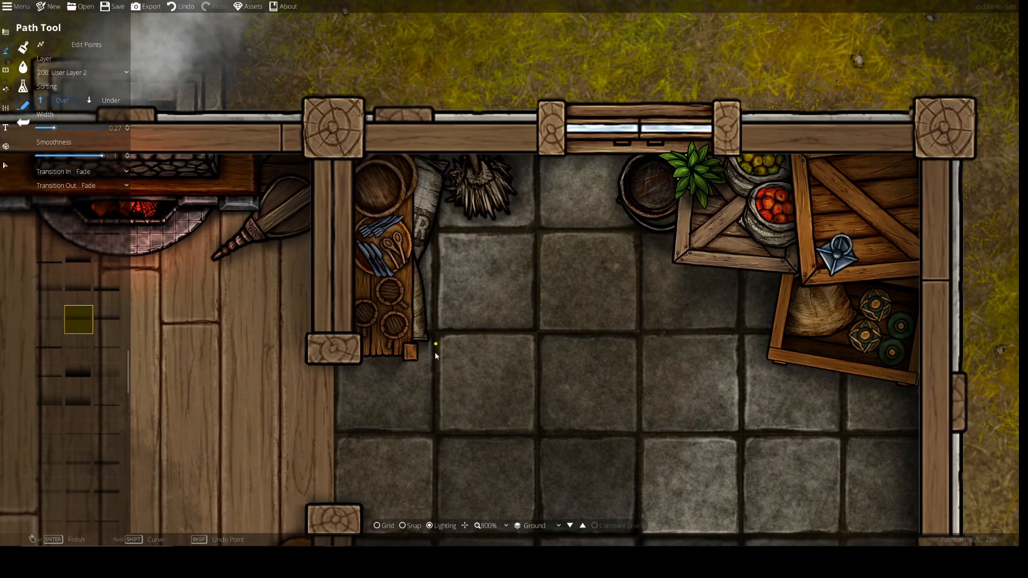
{"action": "left_click_drag", "start_coordinate": [405, 385], "coordinate": [514, 212]}
{"action": "left_click_drag", "start_coordinate": [479, 351], "coordinate": [279, 310]}
{"action": "left_click_drag", "start_coordinate": [565, 354], "coordinate": [353, 306]}
{"action": "left_click_drag", "start_coordinate": [332, 383], "coordinate": [629, 200]}
{"action": "scroll", "coordinate": [582, 207], "scroll_direction": "down", "scroll_amount": 1}
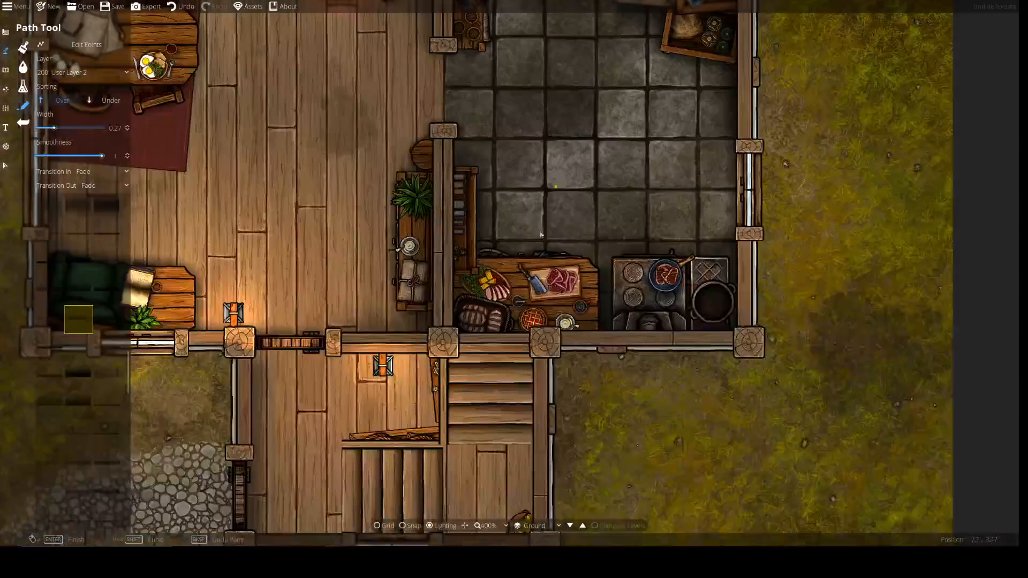
{"action": "left_click_drag", "start_coordinate": [558, 186], "coordinate": [525, 420]}
{"action": "left_click_drag", "start_coordinate": [498, 375], "coordinate": [459, 356]}
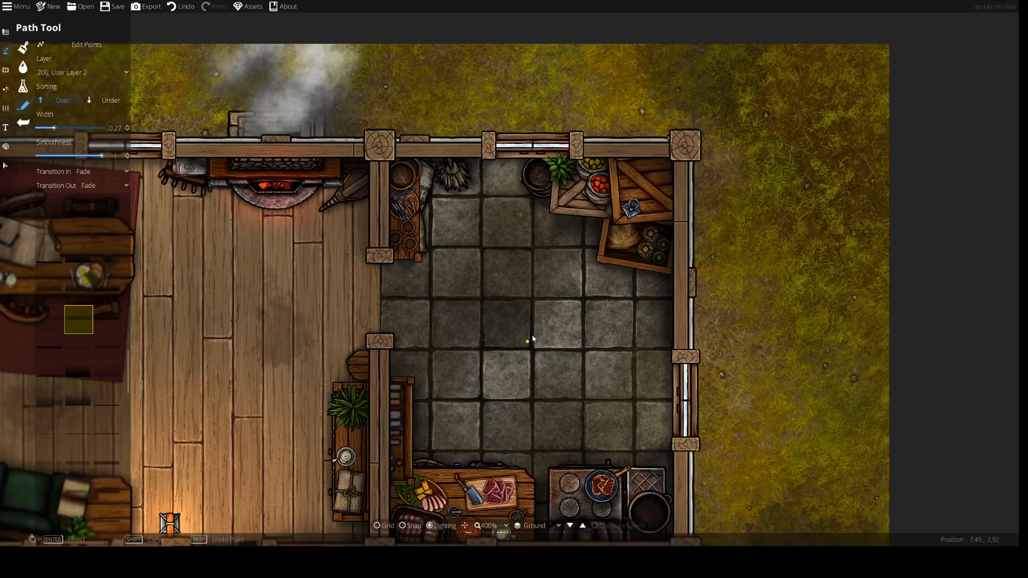
{"action": "left_click_drag", "start_coordinate": [527, 344], "coordinate": [597, 224]}
{"action": "left_click_drag", "start_coordinate": [606, 297], "coordinate": [755, 381]}
{"action": "left_click_drag", "start_coordinate": [744, 294], "coordinate": [585, 241]}
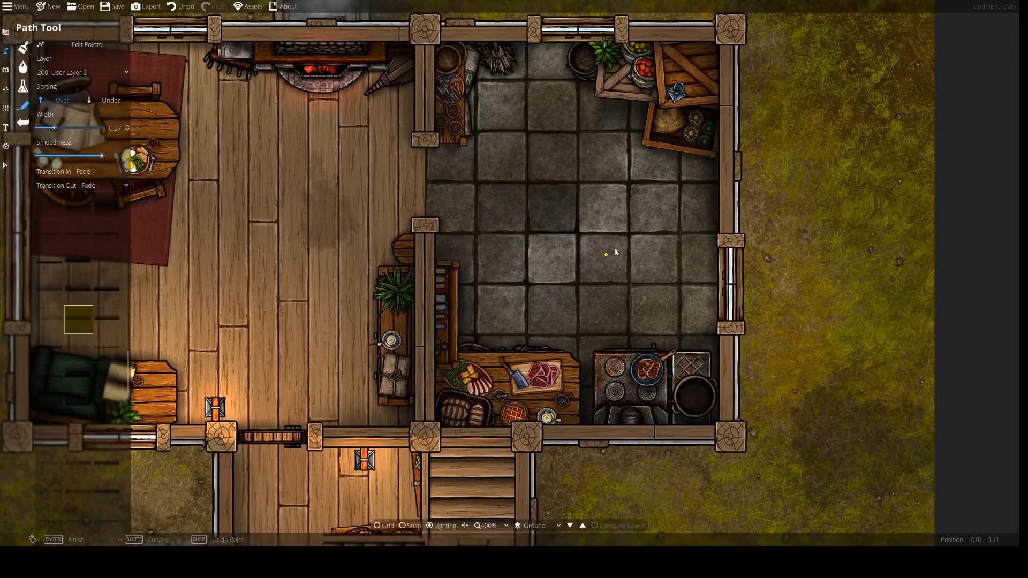
{"action": "left_click_drag", "start_coordinate": [507, 243], "coordinate": [630, 307]}
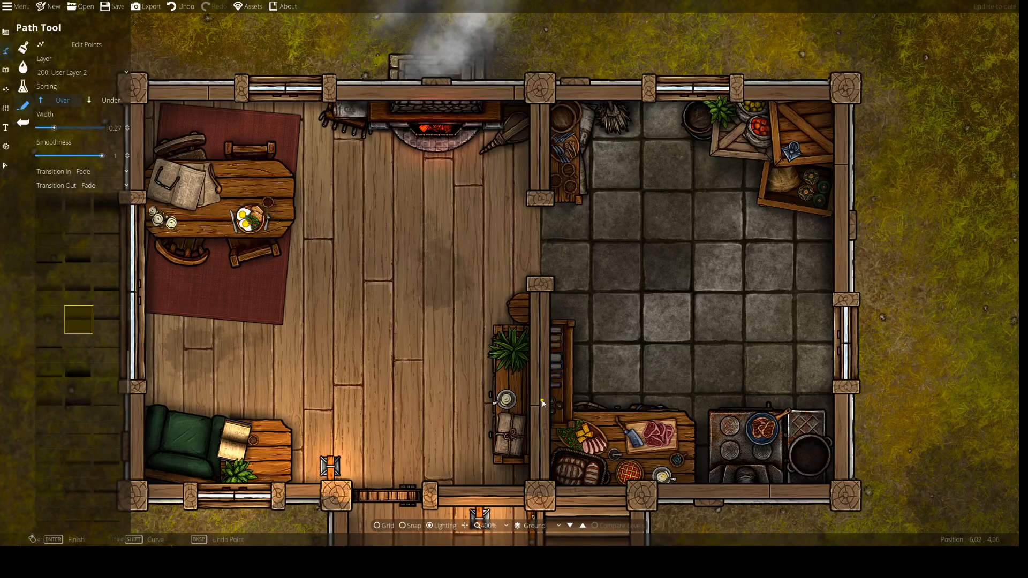
{"action": "left_click_drag", "start_coordinate": [550, 370], "coordinate": [498, 379]}
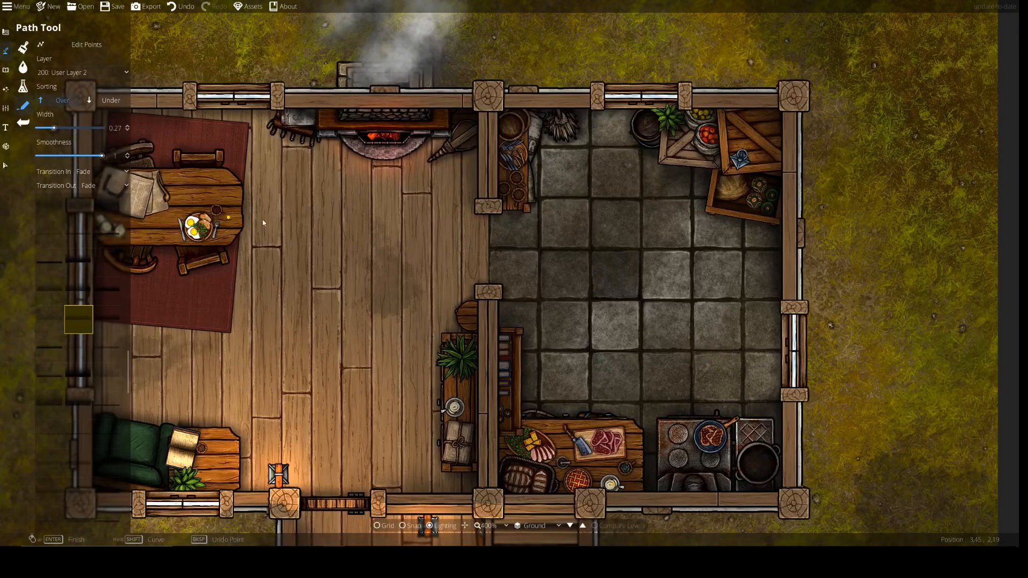
{"action": "left_click_drag", "start_coordinate": [233, 312], "coordinate": [362, 339]}
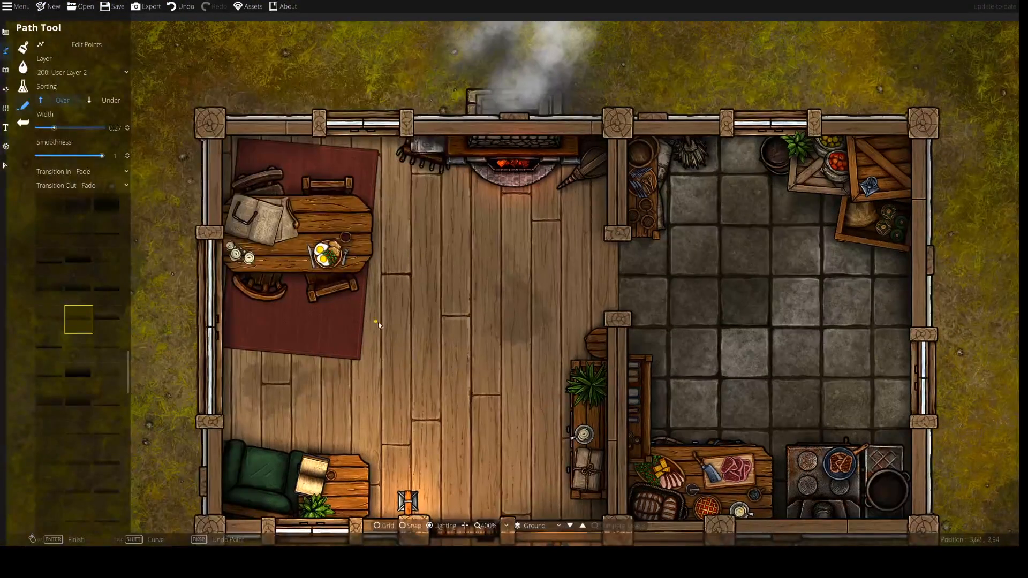
{"action": "left_click_drag", "start_coordinate": [523, 319], "coordinate": [336, 231]}
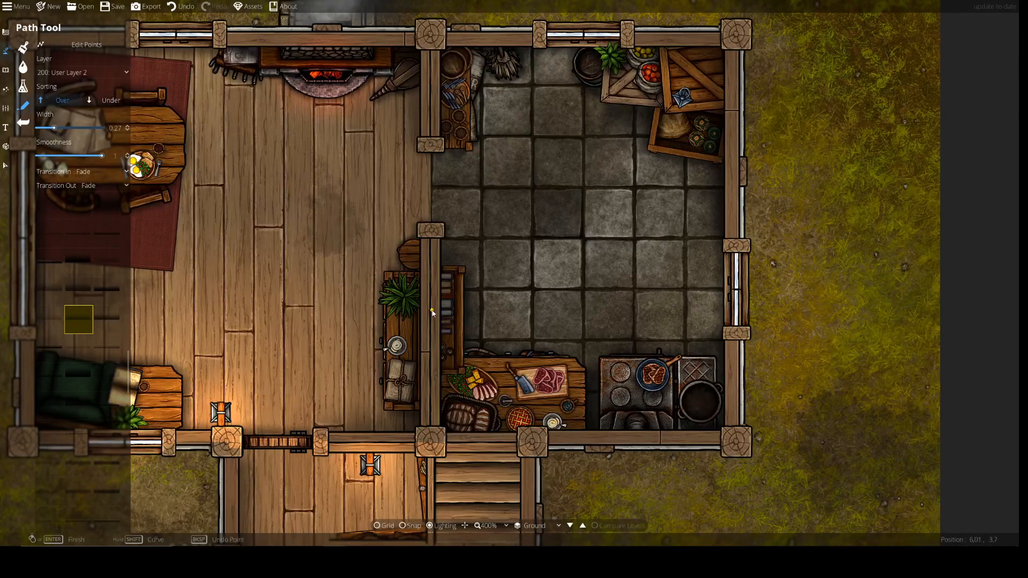
{"action": "left_click_drag", "start_coordinate": [400, 318], "coordinate": [440, 339]}
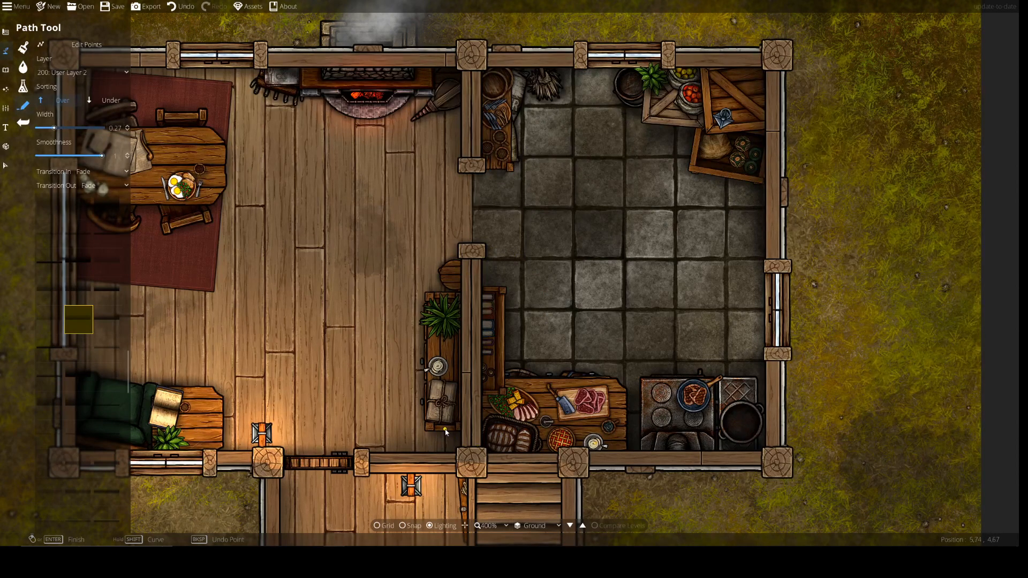
{"action": "left_click_drag", "start_coordinate": [467, 402], "coordinate": [423, 342]}
{"action": "scroll", "coordinate": [421, 343], "scroll_direction": "up", "scroll_amount": 2}
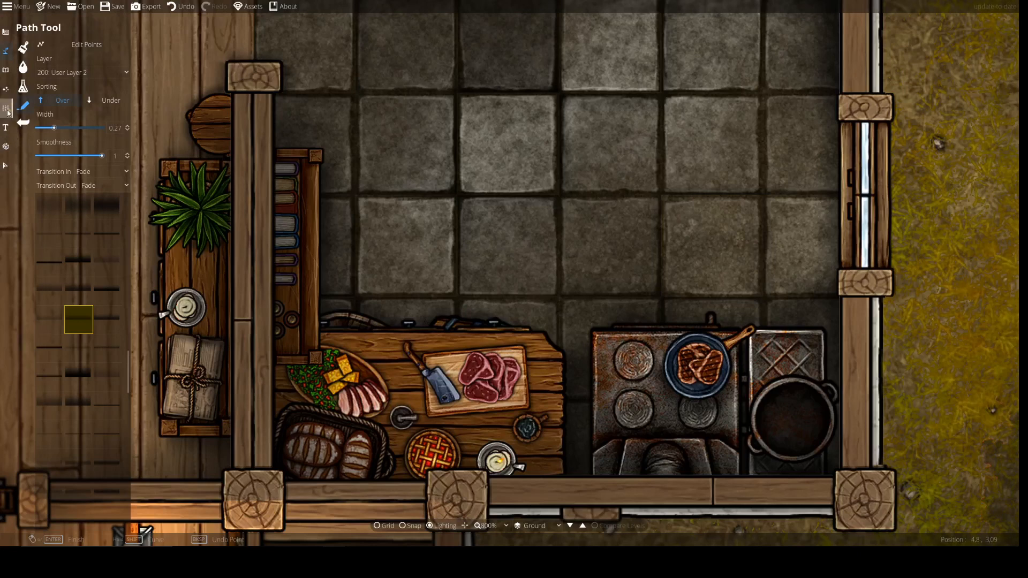
{"action": "left_click", "coordinate": [5, 89]}
{"action": "left_click", "coordinate": [35, 64]}
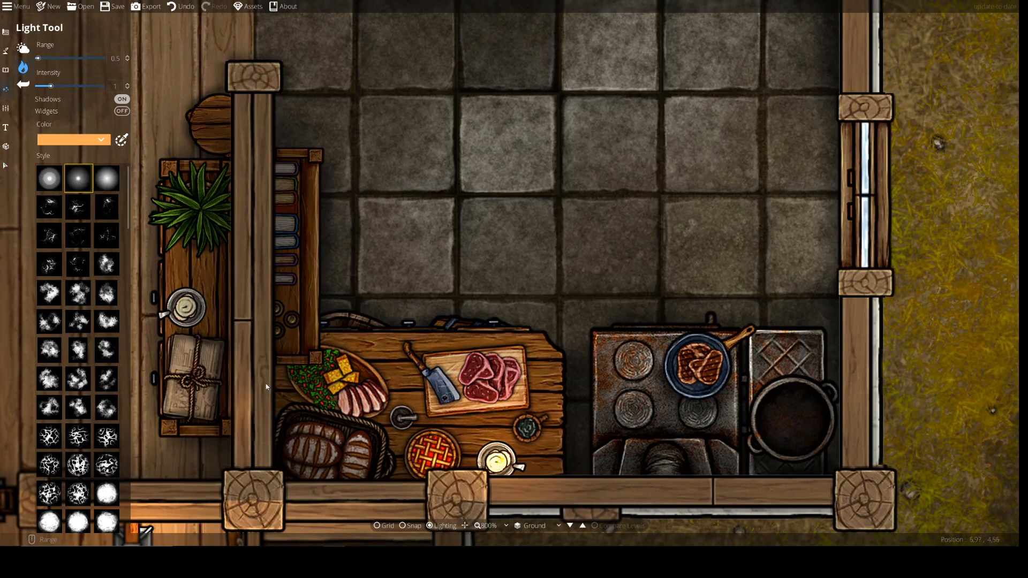
{"action": "left_click_drag", "start_coordinate": [426, 225], "coordinate": [439, 214]}
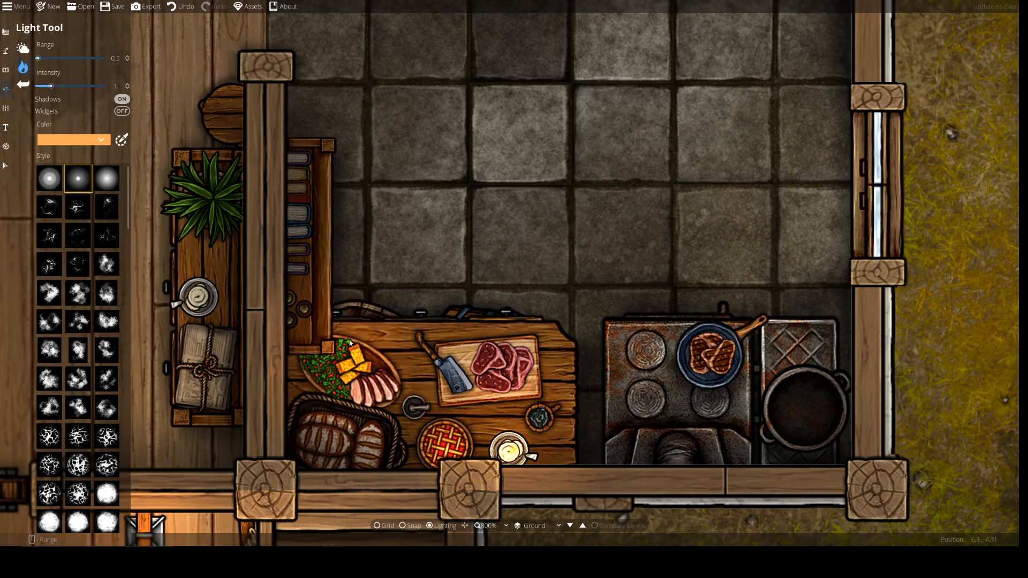
{"action": "left_click", "coordinate": [5, 70]}
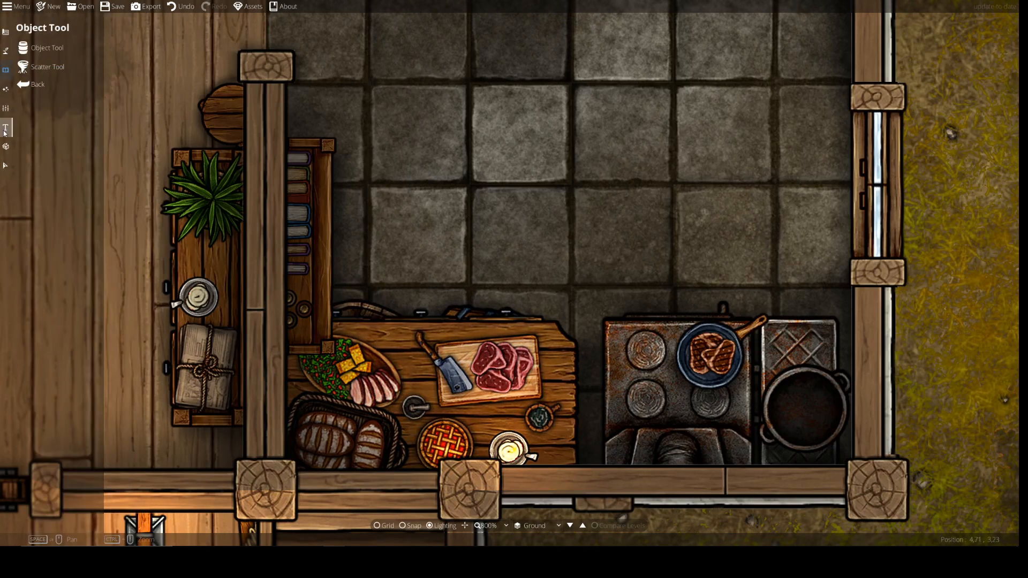
{"action": "left_click", "coordinate": [6, 89]}
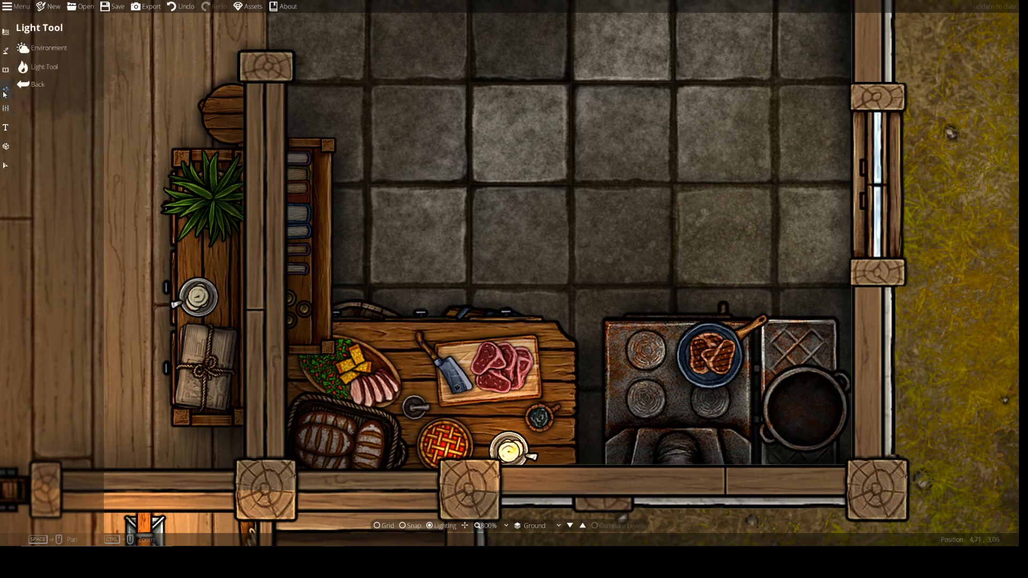
{"action": "mouse_move", "coordinate": [6, 56]}
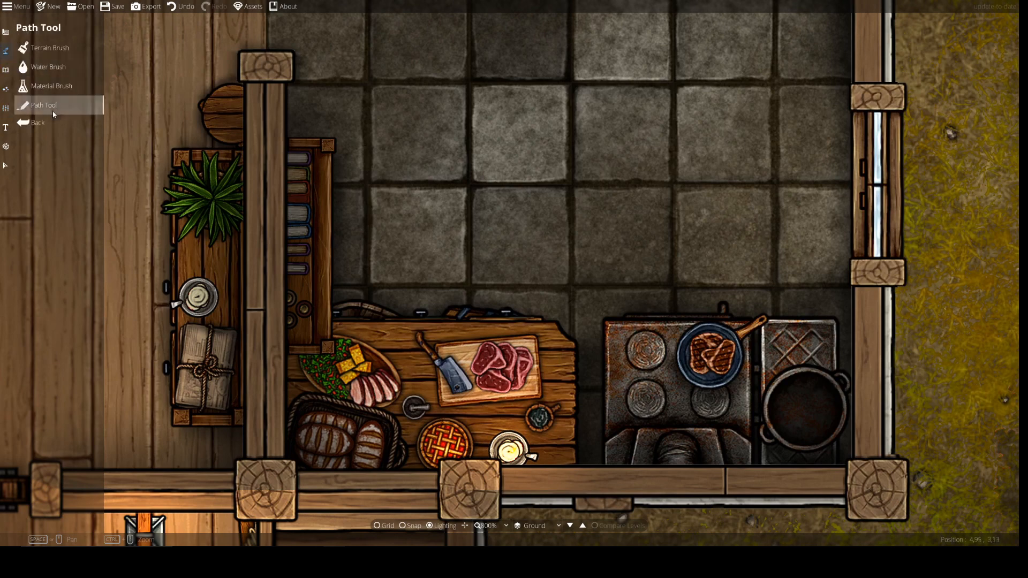
{"action": "left_click", "coordinate": [54, 110]}
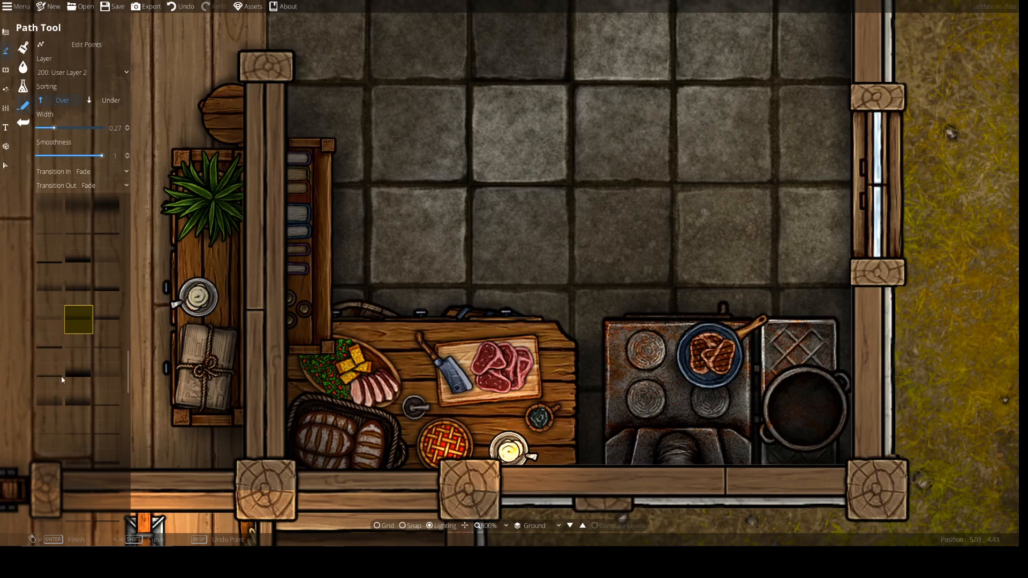
Try another shadow path texture beside the bread basket, including on 300: User Layer 3, undoing the attempts
{"action": "left_click", "coordinate": [109, 344]}
{"action": "left_click_drag", "start_coordinate": [391, 438], "coordinate": [390, 357]}
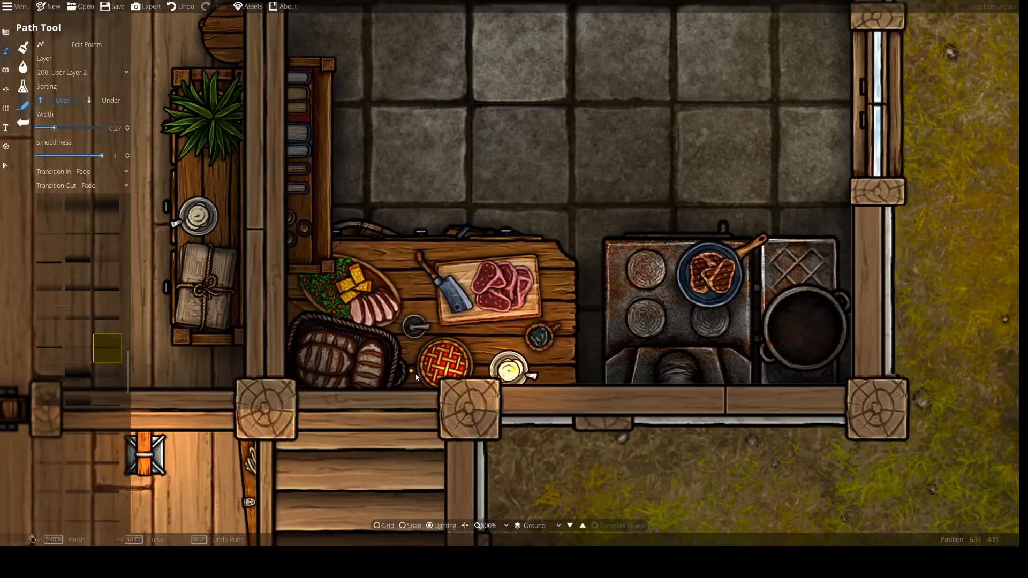
{"action": "key", "text": "ctrl+z"}
{"action": "left_click", "coordinate": [81, 72]}
{"action": "left_click", "coordinate": [80, 184]}
{"action": "left_click", "coordinate": [450, 344]}
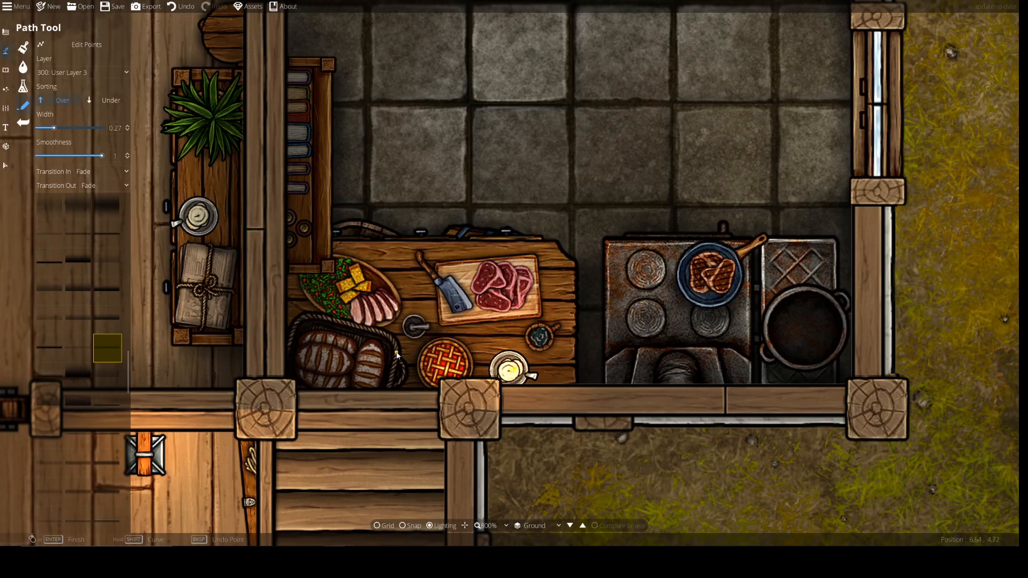
{"action": "key", "text": "ctrl+z"}
Set the path layer to 400: User Layer 4 and draw a shadow path over the upper part of the bread basket
{"action": "left_click", "coordinate": [81, 72]}
{"action": "left_click", "coordinate": [79, 189]}
{"action": "left_click", "coordinate": [302, 320]}
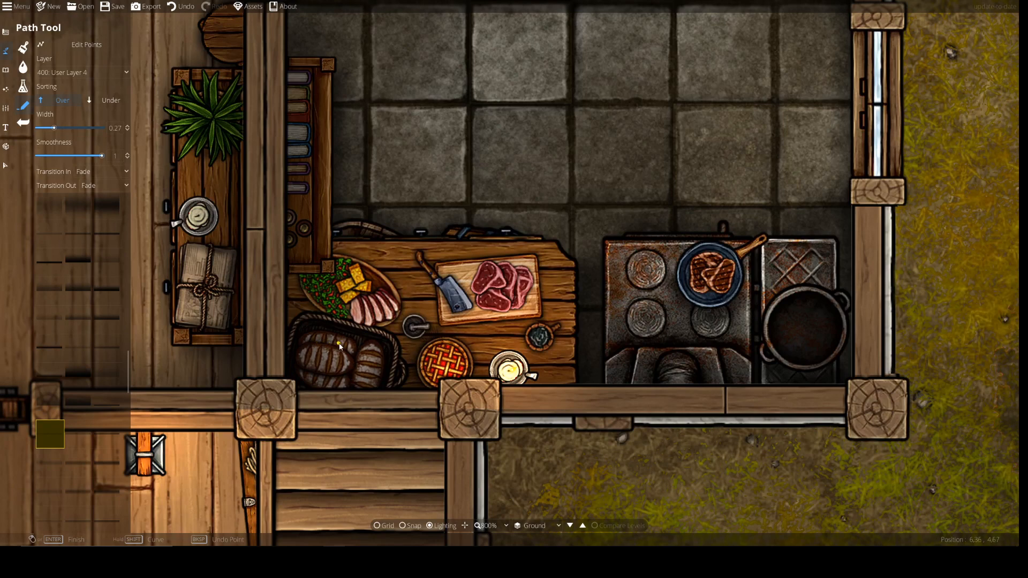
{"action": "left_click_drag", "start_coordinate": [313, 254], "coordinate": [396, 317]}
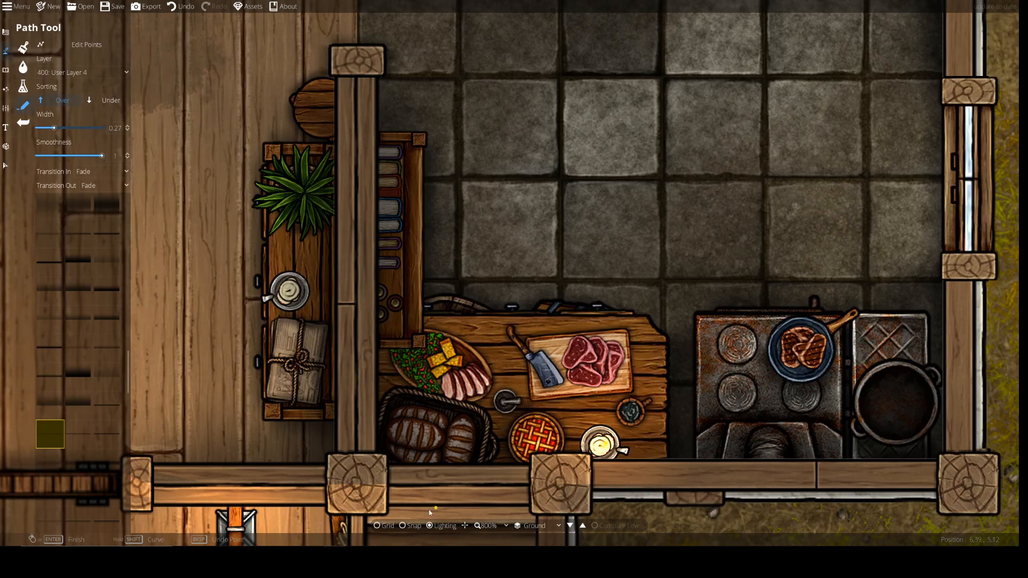
{"action": "left_click", "coordinate": [343, 386]}
{"action": "left_click_drag", "start_coordinate": [425, 442], "coordinate": [398, 367]}
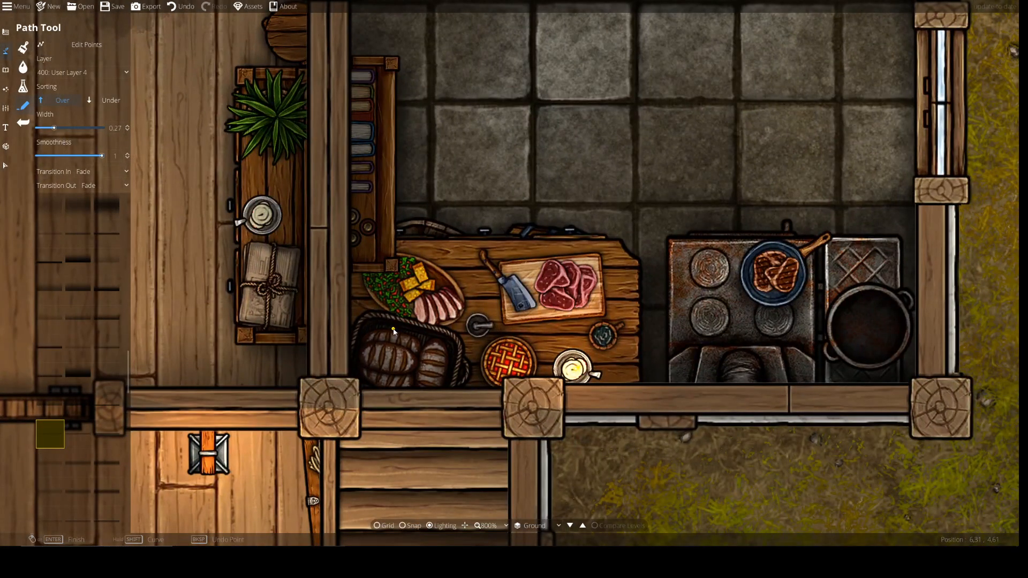
{"action": "left_click_drag", "start_coordinate": [453, 315], "coordinate": [421, 343]}
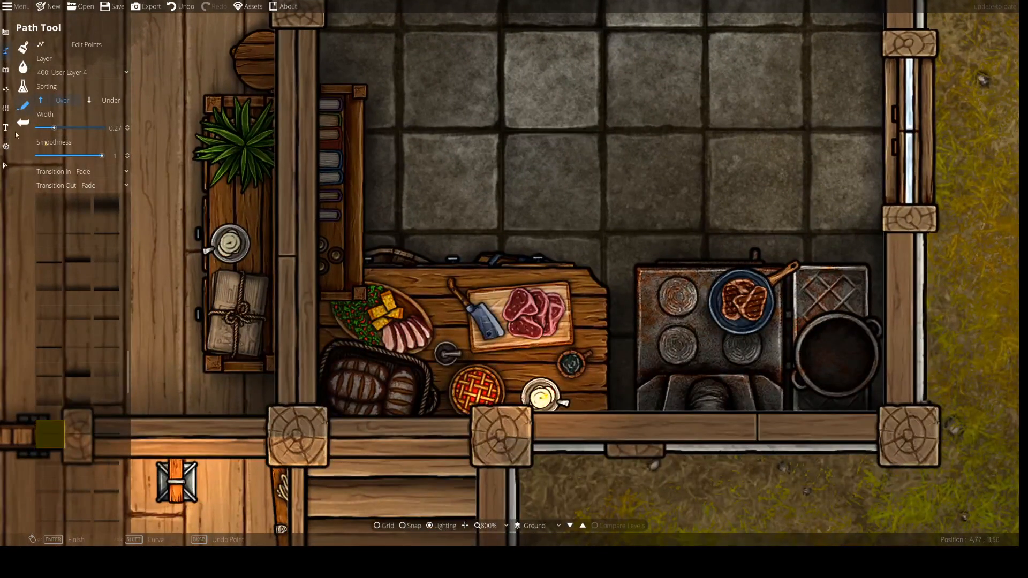
Choose a different shadow path texture and try it between the meat platter and the bread basket, undoing each attempt
{"action": "left_click", "coordinate": [76, 290]}
{"action": "left_click", "coordinate": [48, 268]}
{"action": "left_click", "coordinate": [79, 234]}
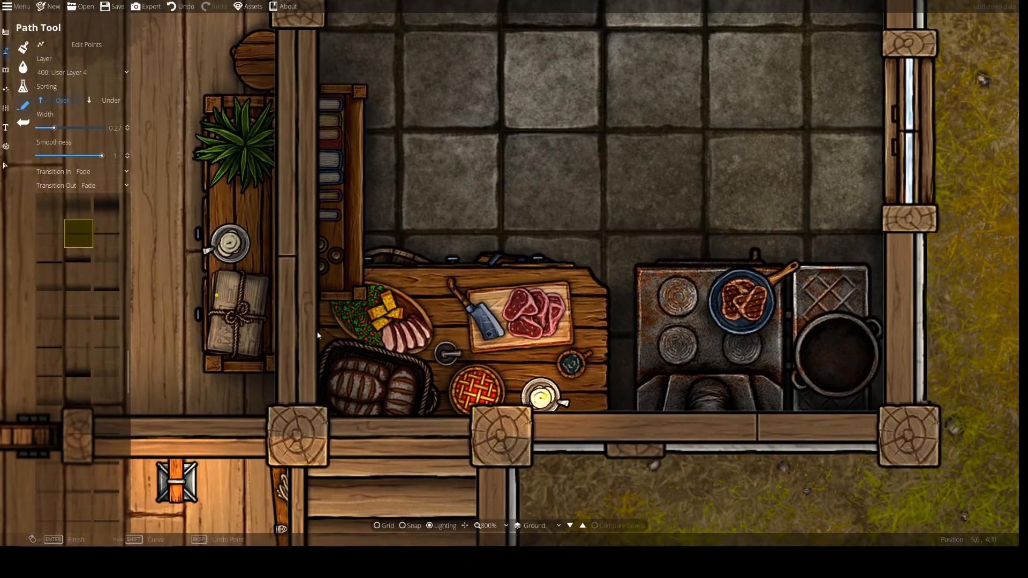
{"action": "left_click", "coordinate": [356, 341]}
{"action": "key", "text": "ctrl+z"}
{"action": "left_click", "coordinate": [53, 240]}
{"action": "left_click", "coordinate": [81, 240]}
{"action": "left_click", "coordinate": [321, 341]}
{"action": "key", "text": "ctrl+z"}
Set the path layer to 300: User Layer 3 and draw a shadow path along the bread basket's edge
{"action": "left_click", "coordinate": [80, 72]}
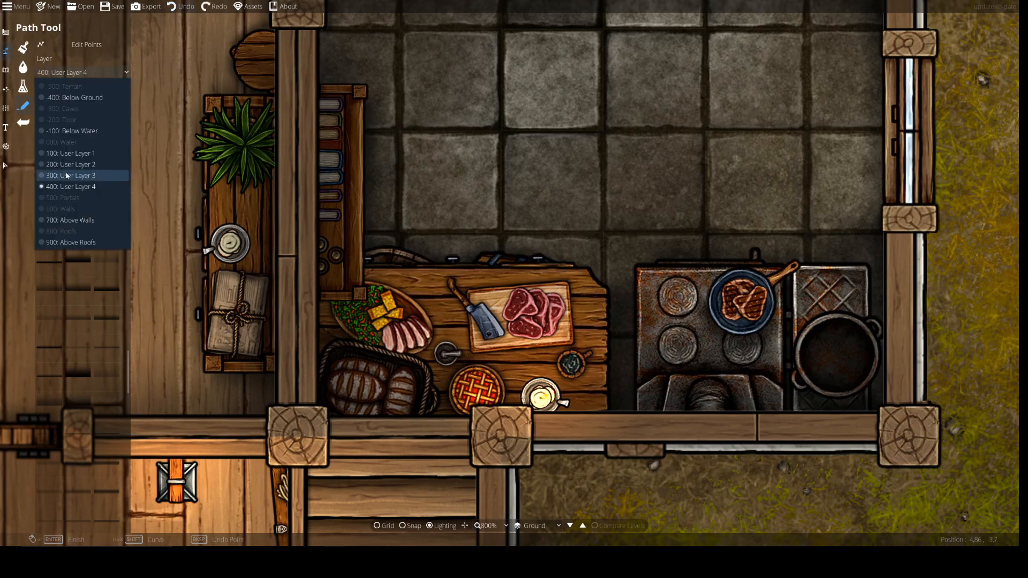
{"action": "left_click", "coordinate": [67, 175]}
{"action": "left_click", "coordinate": [319, 376]}
{"action": "left_click_drag", "start_coordinate": [409, 363], "coordinate": [347, 392]}
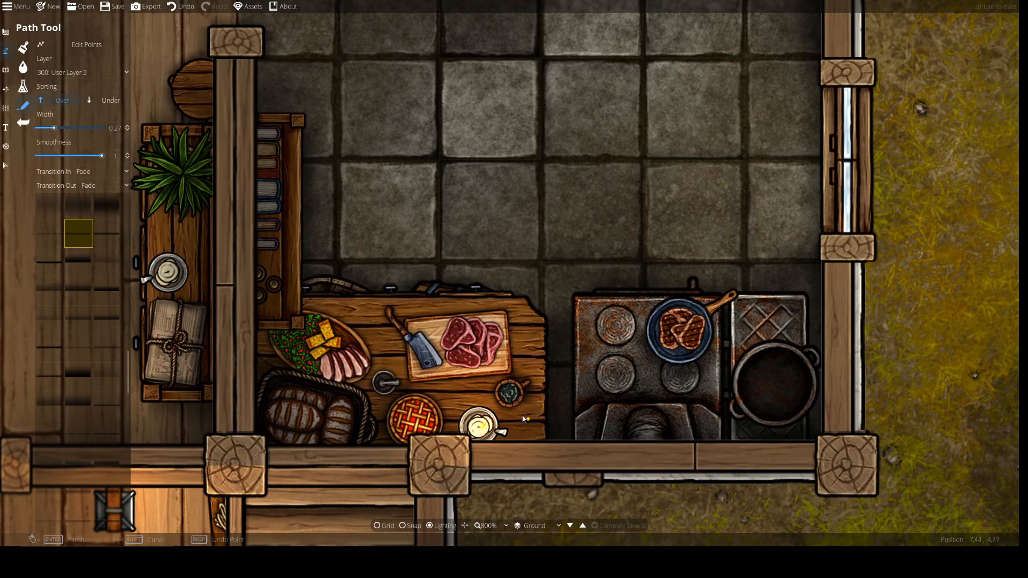
Add a shadow path at the small mug with another texture, then reselect the previous texture and set the path width to 0.1
{"action": "left_click", "coordinate": [51, 235]}
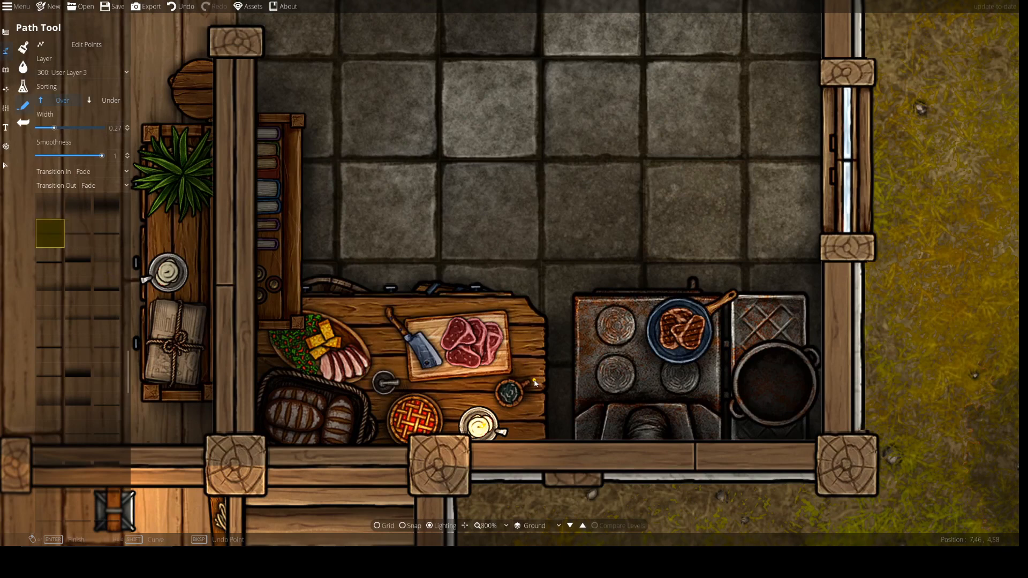
{"action": "left_click", "coordinate": [512, 372]}
{"action": "left_click_drag", "start_coordinate": [54, 127], "coordinate": [37, 127]}
{"action": "left_click", "coordinate": [77, 235]}
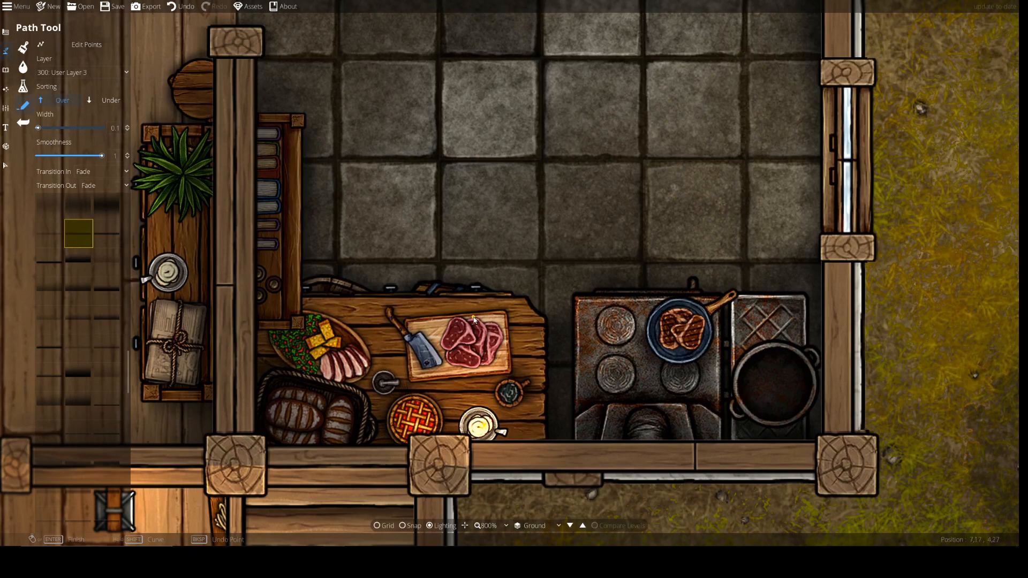
Try a thin shadow path across the raw steaks on 400: User Layer 4, and undo it
{"action": "left_click", "coordinate": [76, 70]}
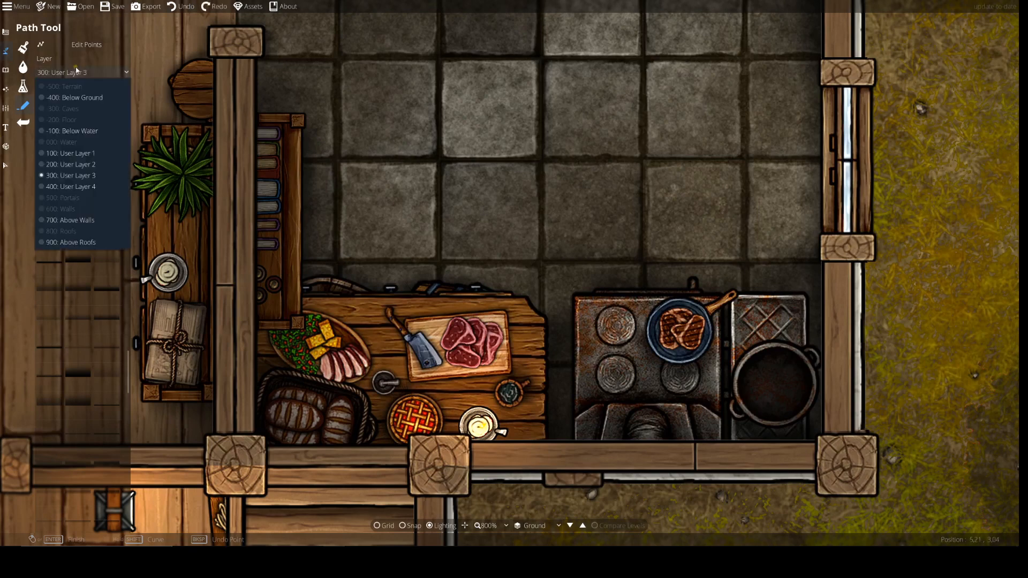
{"action": "left_click", "coordinate": [70, 187]}
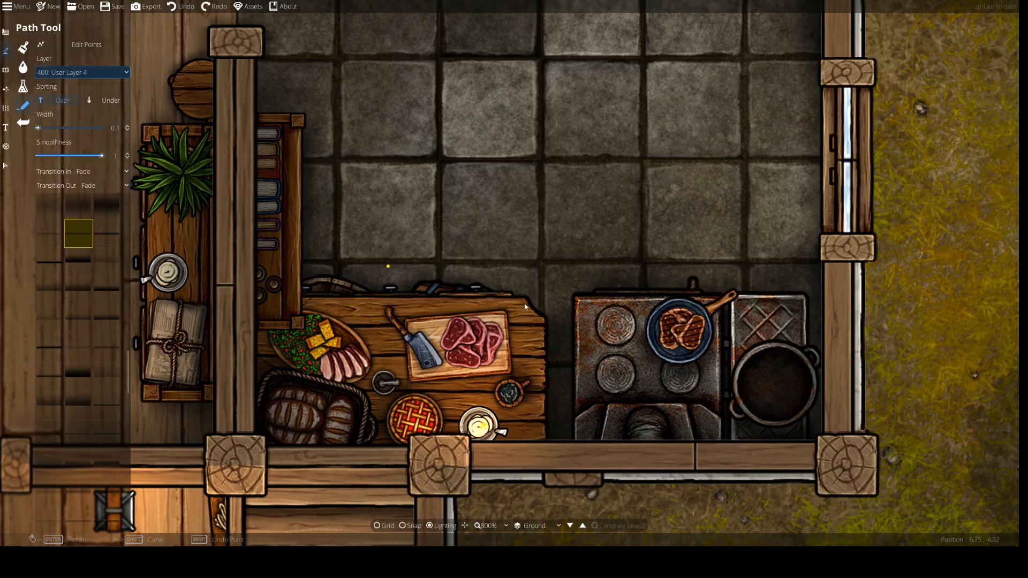
{"action": "left_click", "coordinate": [454, 315]}
{"action": "left_click", "coordinate": [479, 328]}
{"action": "right_click", "coordinate": [471, 321]}
{"action": "key", "text": "ctrl+z"}
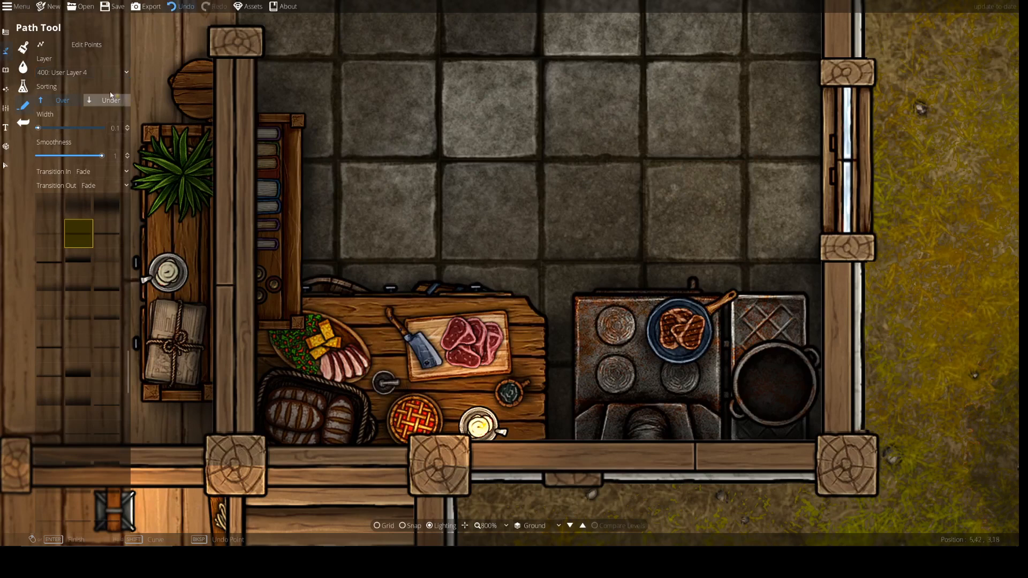
Set the path layer to 700: Above Walls and draw a thin shadow path across the raw steaks
{"action": "left_click", "coordinate": [75, 72]}
{"action": "left_click", "coordinate": [75, 219]}
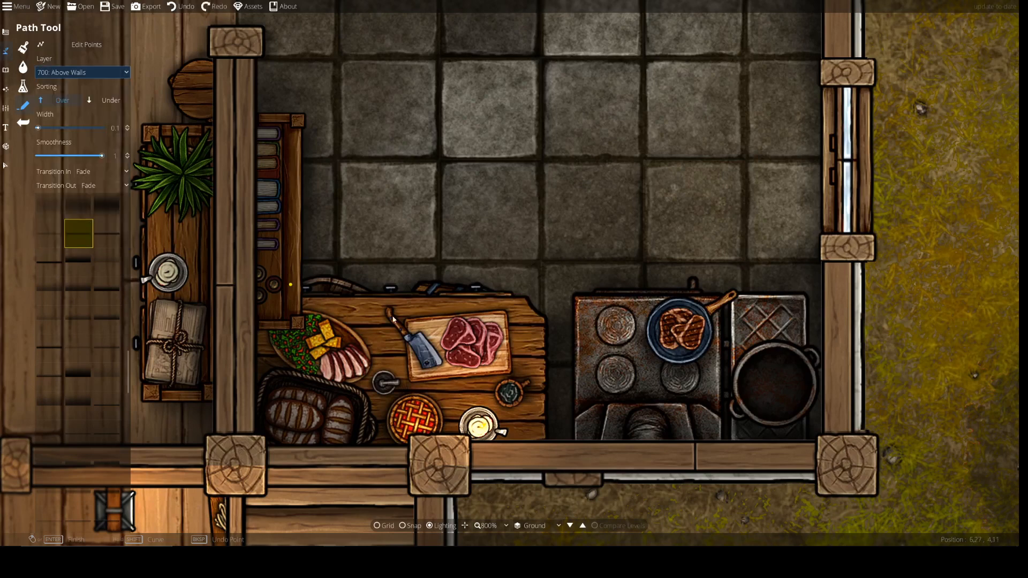
{"action": "left_click", "coordinate": [456, 316]}
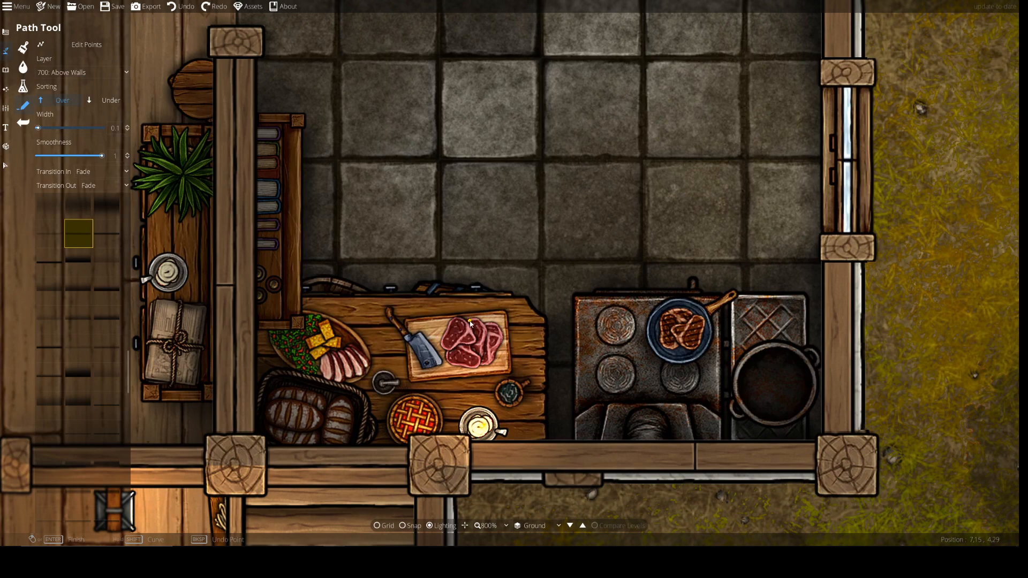
{"action": "left_click", "coordinate": [477, 341]}
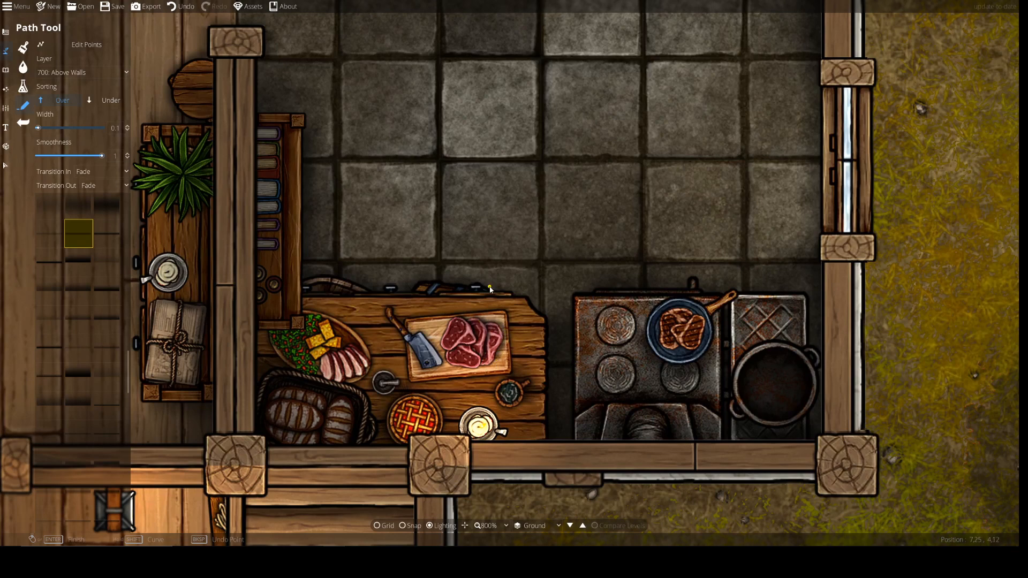
Examine the shadows up close around the kitchen counter, stove, entrance hall, stairs and pantry shelves
{"action": "left_click_drag", "start_coordinate": [680, 343], "coordinate": [534, 331]}
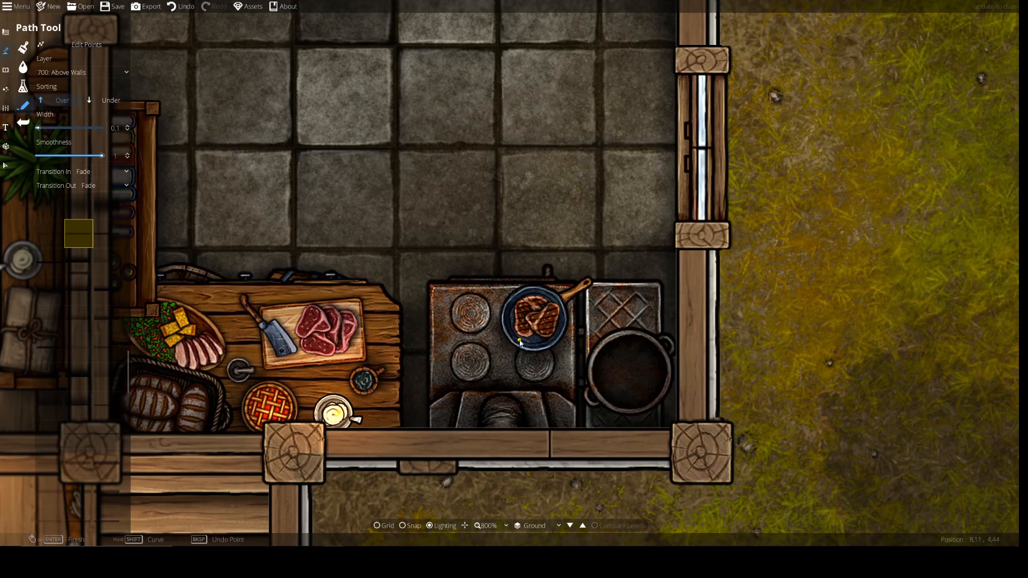
{"action": "left_click_drag", "start_coordinate": [528, 238], "coordinate": [632, 370]}
{"action": "left_click_drag", "start_coordinate": [482, 206], "coordinate": [512, 362]}
{"action": "scroll", "coordinate": [512, 362], "scroll_direction": "down", "scroll_amount": 1}
{"action": "left_click_drag", "start_coordinate": [428, 304], "coordinate": [643, 428]}
{"action": "left_click_drag", "start_coordinate": [533, 361], "coordinate": [353, 34]}
{"action": "left_click_drag", "start_coordinate": [444, 201], "coordinate": [914, 182]}
{"action": "left_click_drag", "start_coordinate": [727, 284], "coordinate": [705, 323]}
{"action": "left_click_drag", "start_coordinate": [733, 173], "coordinate": [571, 358]}
{"action": "left_click_drag", "start_coordinate": [487, 212], "coordinate": [509, 339]}
{"action": "left_click_drag", "start_coordinate": [500, 320], "coordinate": [824, 198]}
{"action": "left_click_drag", "start_coordinate": [710, 217], "coordinate": [259, 224]}
{"action": "left_click_drag", "start_coordinate": [777, 270], "coordinate": [517, 180]}
{"action": "left_click_drag", "start_coordinate": [469, 279], "coordinate": [505, 174]}
{"action": "left_click_drag", "start_coordinate": [438, 232], "coordinate": [542, 130]}
{"action": "left_click_drag", "start_coordinate": [517, 171], "coordinate": [429, 217]}
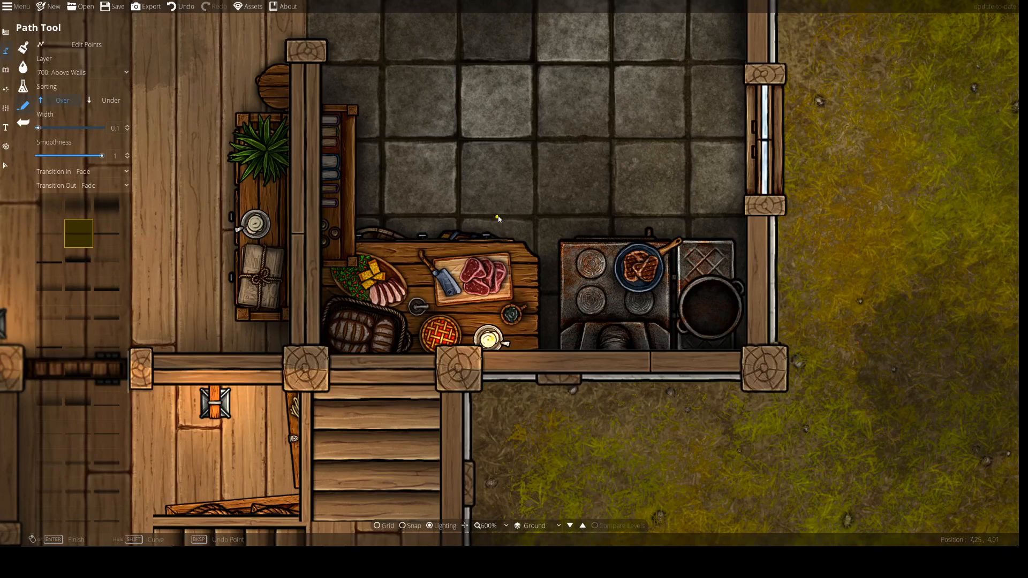
{"action": "left_click_drag", "start_coordinate": [523, 161], "coordinate": [519, 220]}
{"action": "left_click_drag", "start_coordinate": [478, 174], "coordinate": [774, 259]}
{"action": "left_click_drag", "start_coordinate": [655, 244], "coordinate": [721, 153]}
{"action": "left_click_drag", "start_coordinate": [656, 394], "coordinate": [570, 237]}
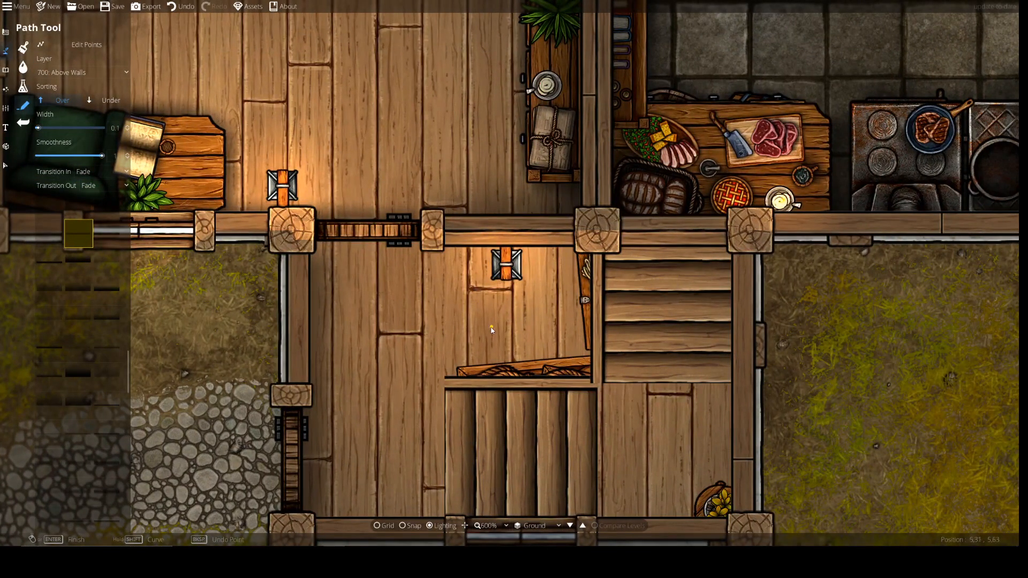
{"action": "left_click_drag", "start_coordinate": [585, 138], "coordinate": [484, 321]}
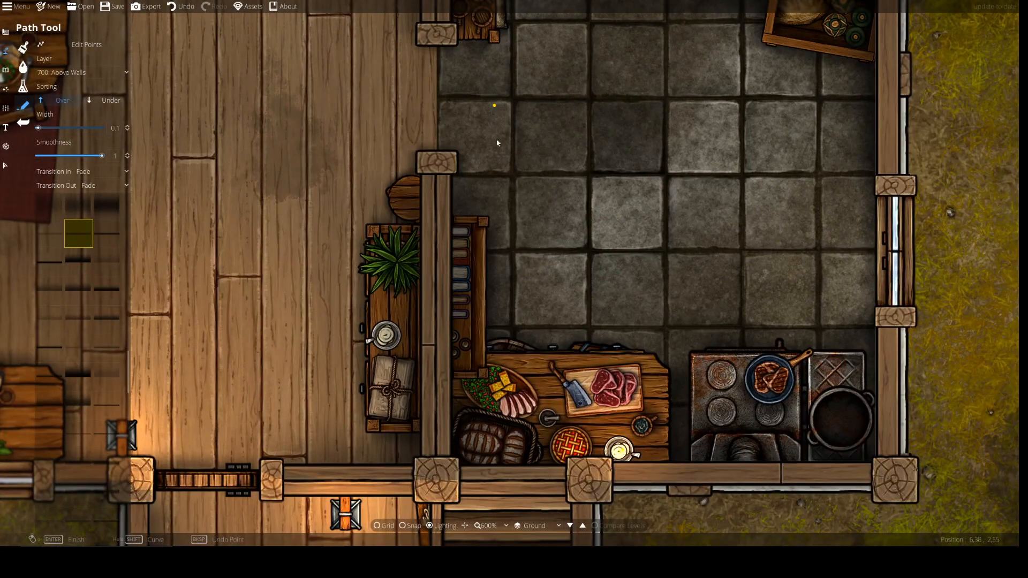
{"action": "left_click_drag", "start_coordinate": [495, 113], "coordinate": [436, 441]}
{"action": "left_click_drag", "start_coordinate": [548, 289], "coordinate": [519, 41]}
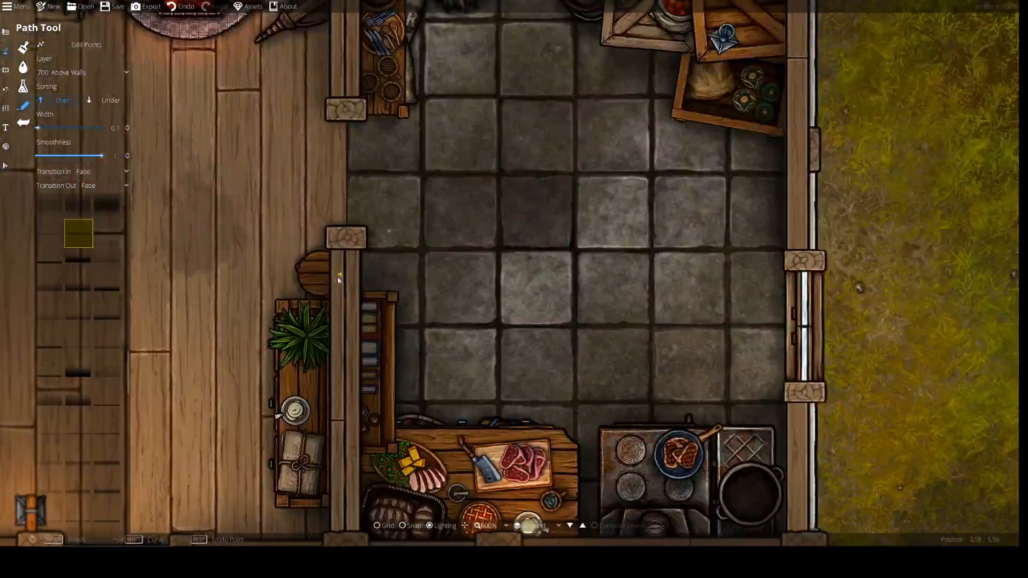
Review the overall shading of the cottage, comparing the living area, kitchen and entrance from farther out
{"action": "left_click_drag", "start_coordinate": [144, 335], "coordinate": [466, 344]}
{"action": "left_click_drag", "start_coordinate": [381, 313], "coordinate": [450, 273]}
{"action": "scroll", "coordinate": [563, 291], "scroll_direction": "down", "scroll_amount": 3}
{"action": "left_click_drag", "start_coordinate": [576, 255], "coordinate": [427, 179]}
{"action": "left_click_drag", "start_coordinate": [316, 138], "coordinate": [409, 269]}
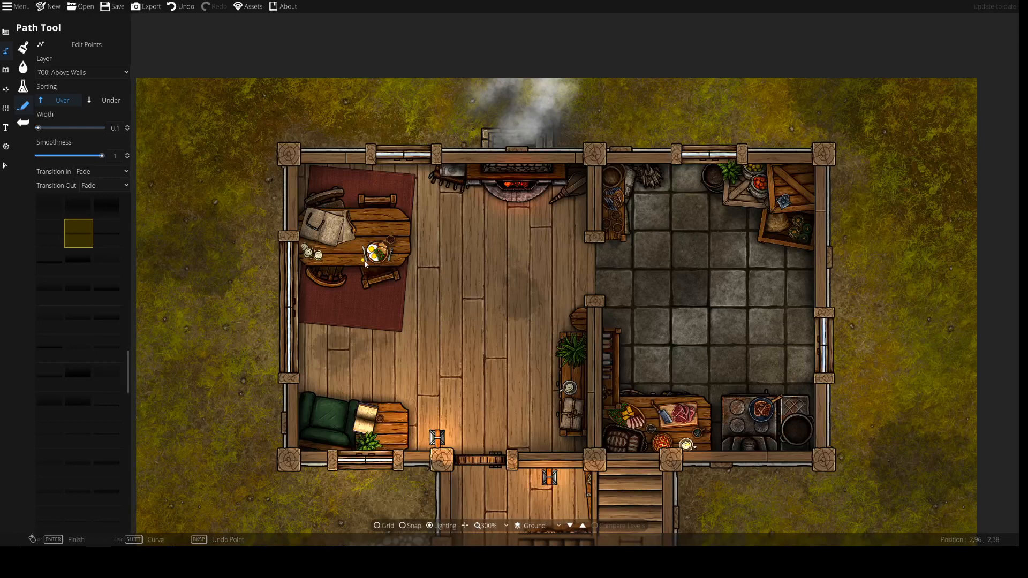
{"action": "left_click_drag", "start_coordinate": [505, 311], "coordinate": [472, 308]}
{"action": "left_click_drag", "start_coordinate": [578, 374], "coordinate": [415, 314]}
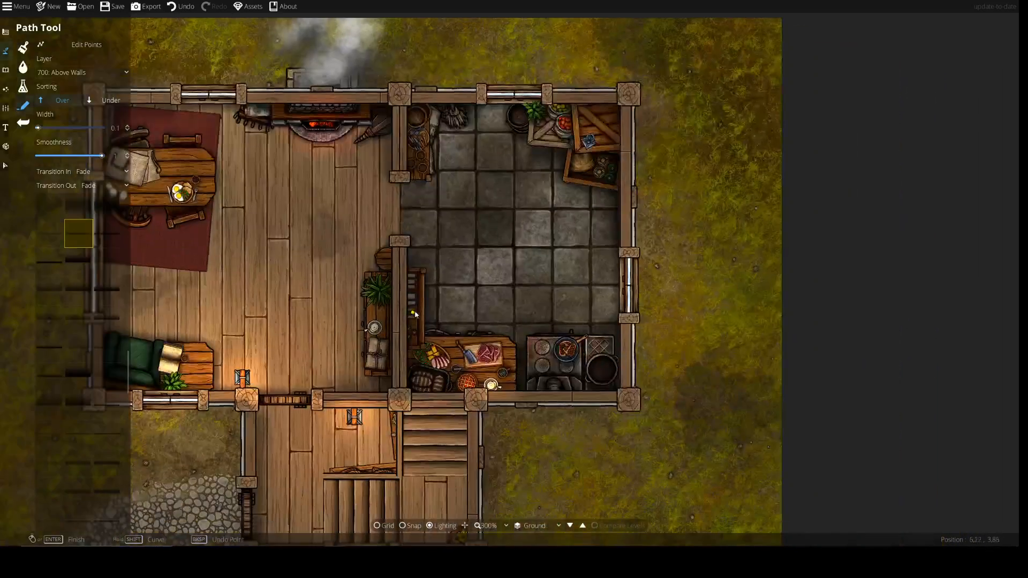
{"action": "left_click_drag", "start_coordinate": [538, 258], "coordinate": [566, 283]}
{"action": "left_click_drag", "start_coordinate": [464, 332], "coordinate": [494, 275]}
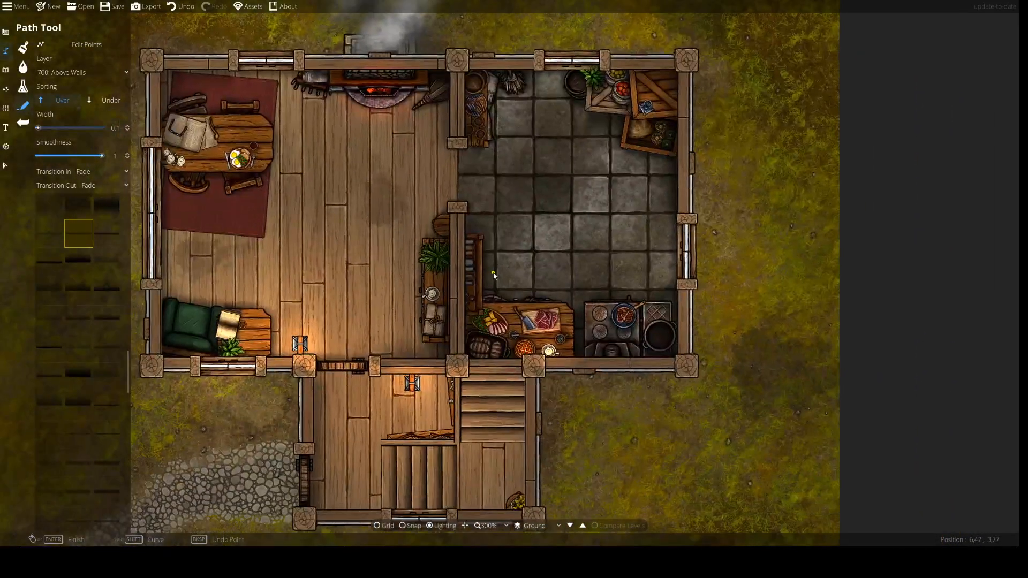